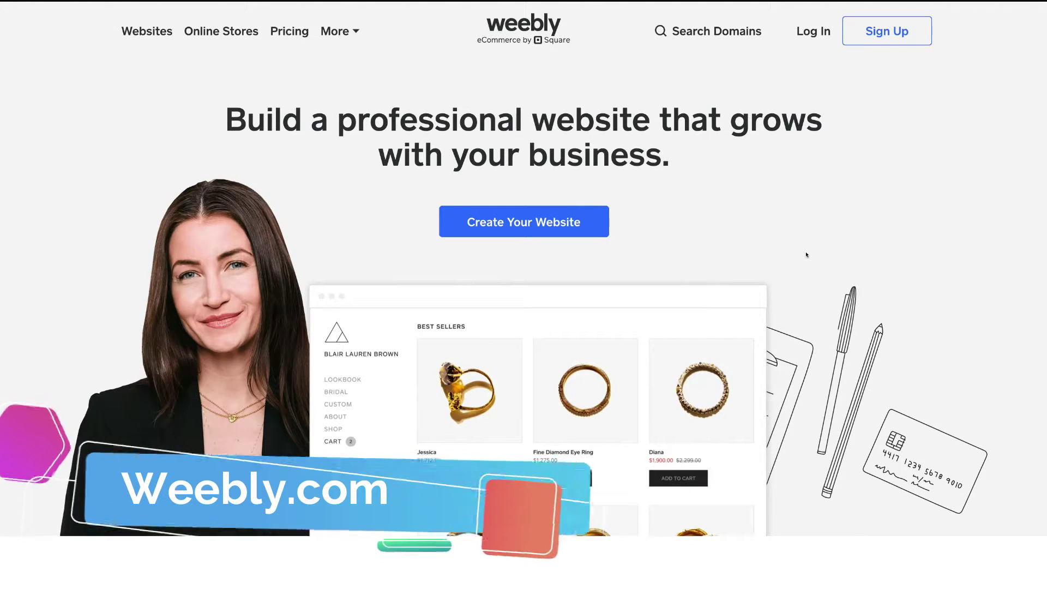
Submit the website sign-up form with the terms accepted and choose a website without an online store
left_click(562, 233)
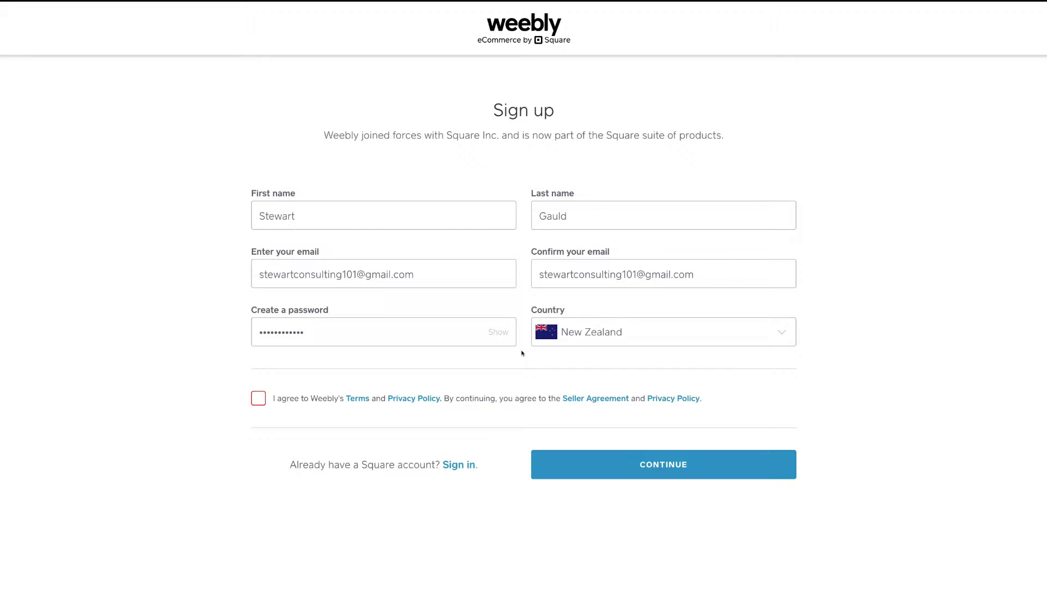
left_click(253, 398)
left_click(597, 465)
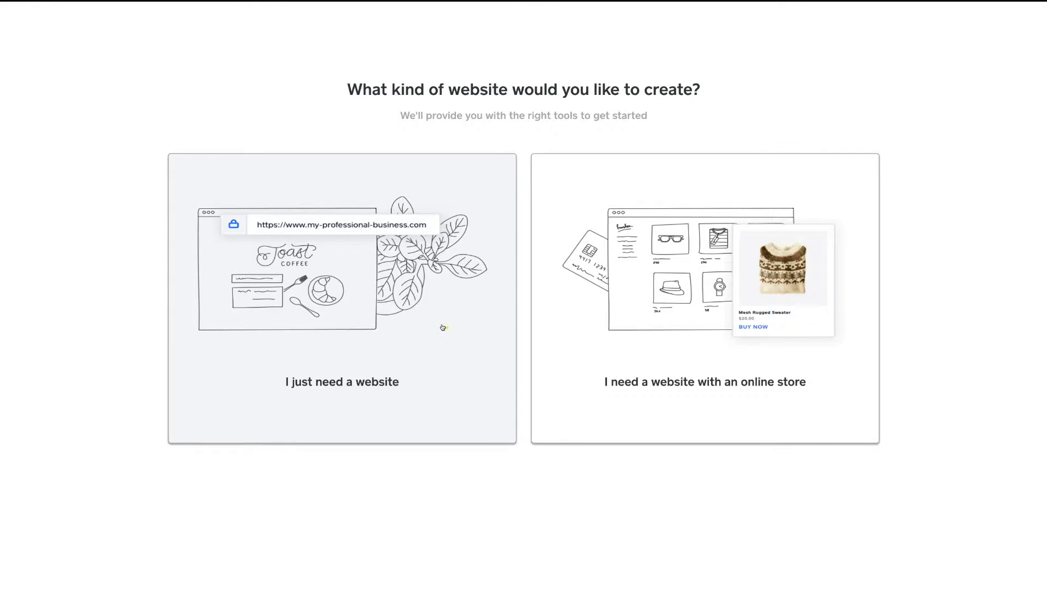
left_click(442, 327)
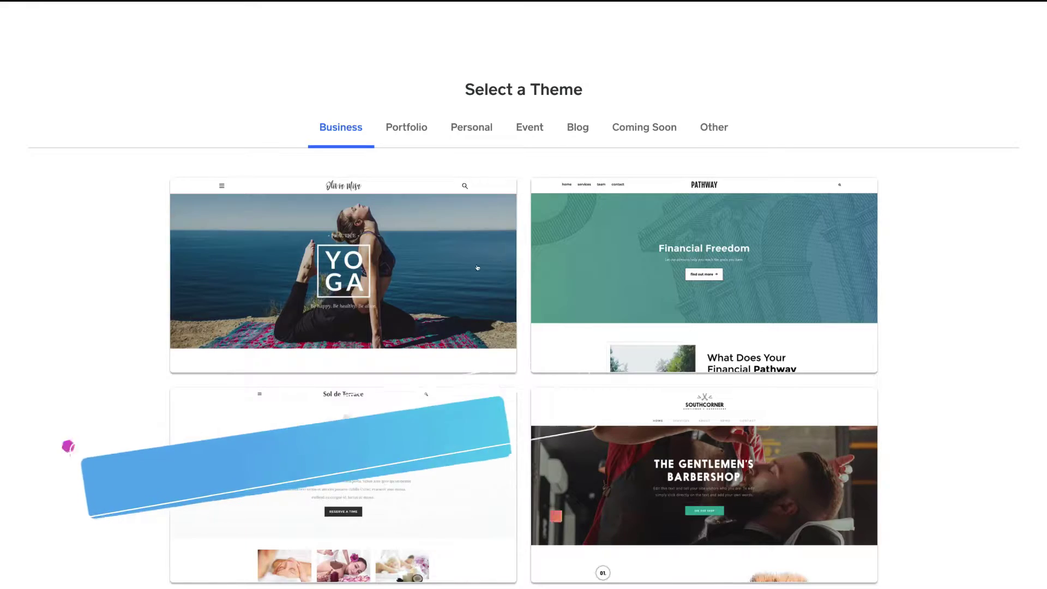
Browse the available themes in the Business, Portfolio, Personal, Event, Blog and Coming Soon categories
scroll(521, 264, "down", 5)
scroll(457, 272, "down", 6)
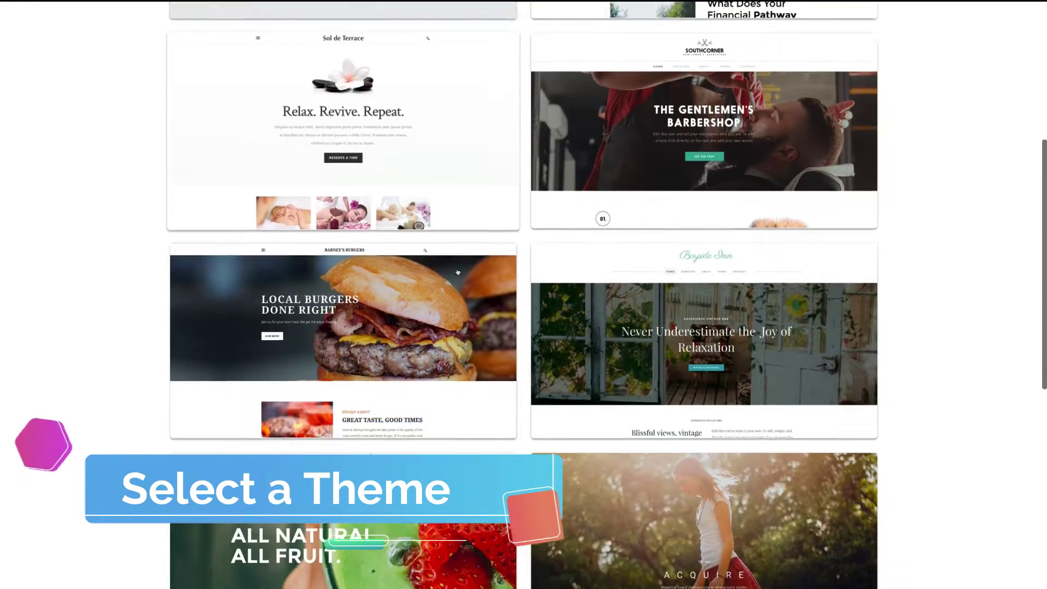
scroll(457, 271, "up", 3)
scroll(457, 271, "up", 6)
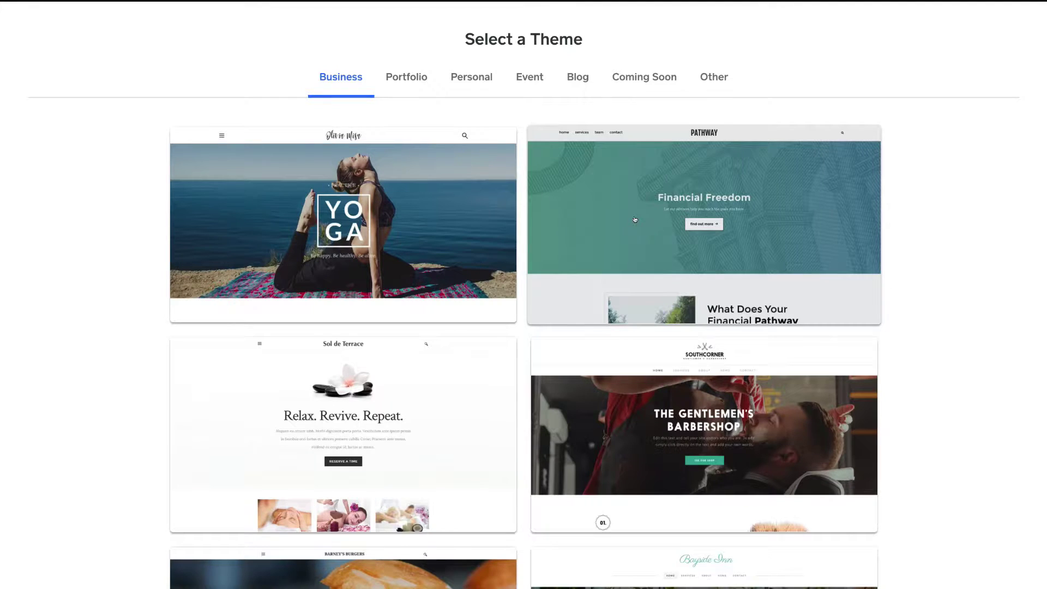
scroll(635, 219, "up", 1)
left_click(403, 133)
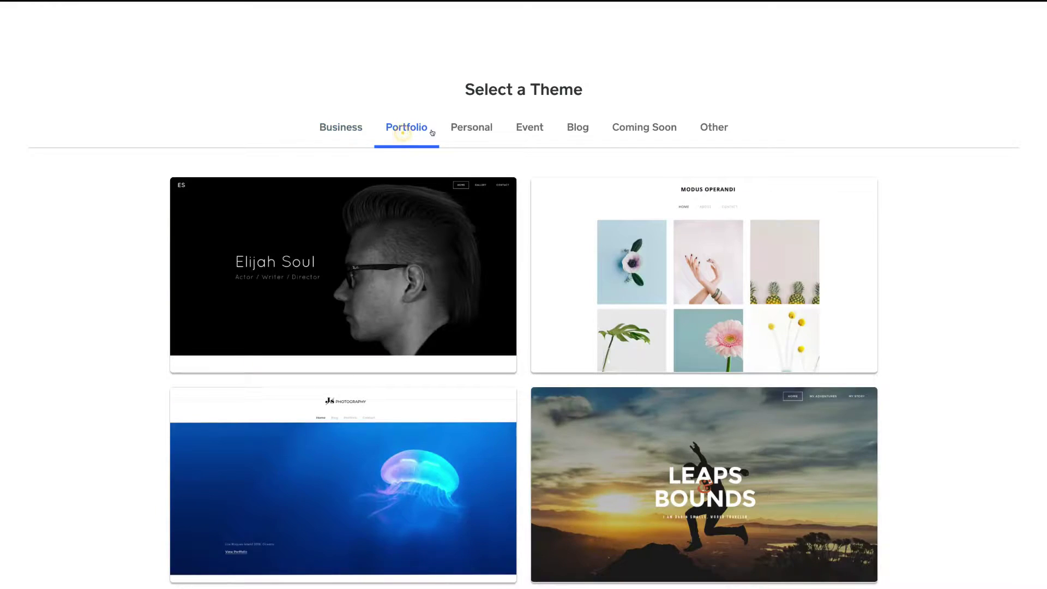
left_click(472, 132)
left_click(527, 131)
left_click(575, 127)
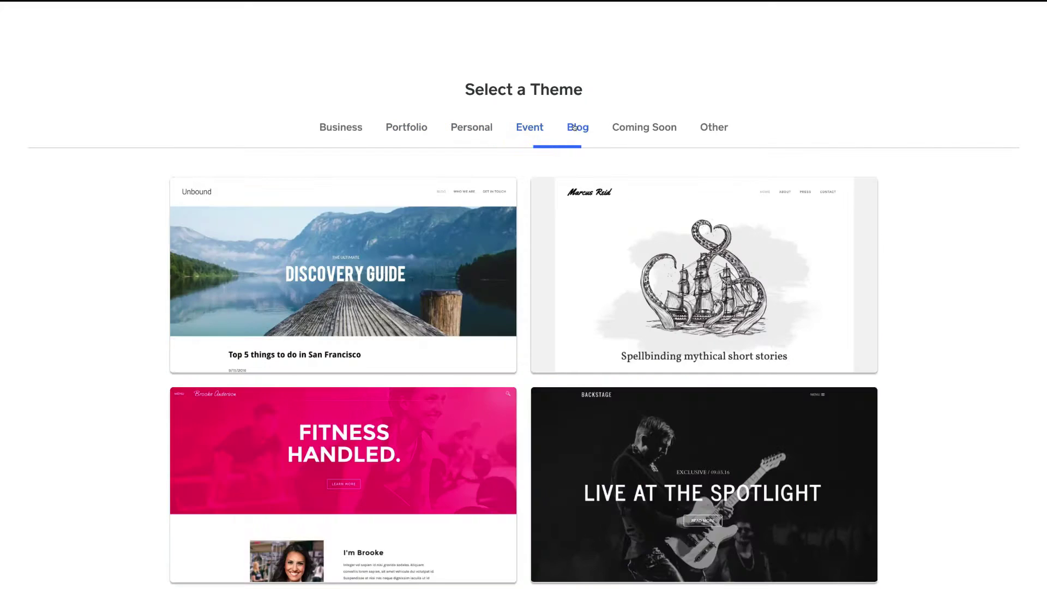
left_click(635, 127)
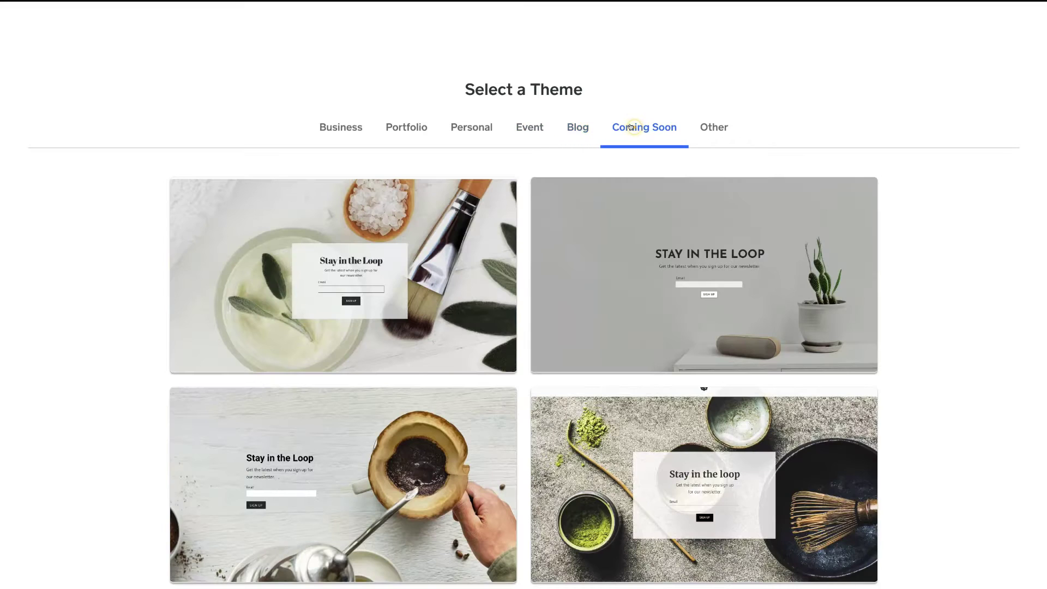
Open a preview of the Urbandine restaurant theme from the Business category
left_click(346, 133)
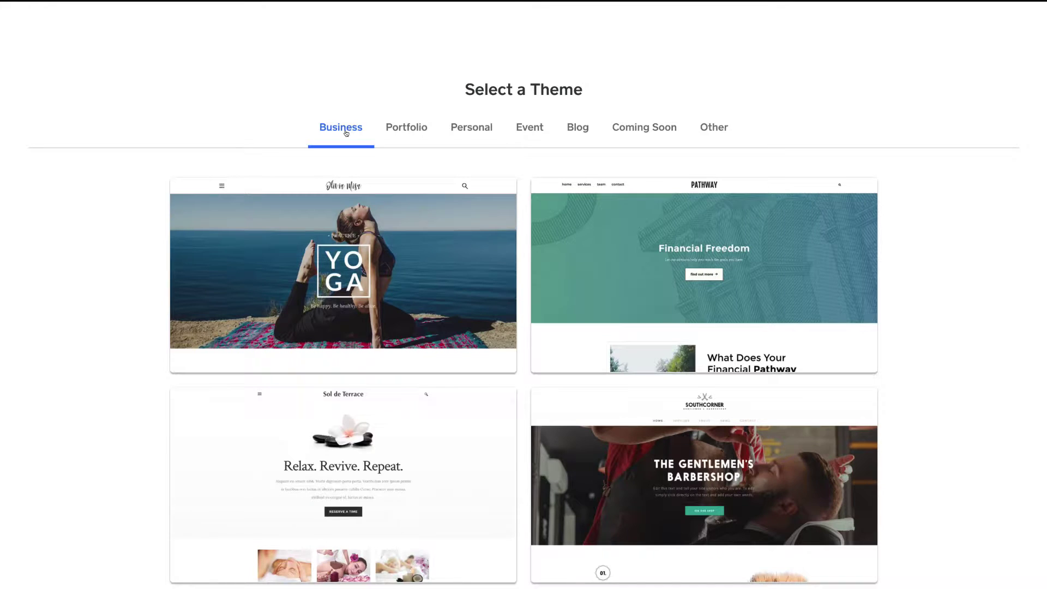
scroll(513, 282, "down", 6)
scroll(514, 281, "down", 1)
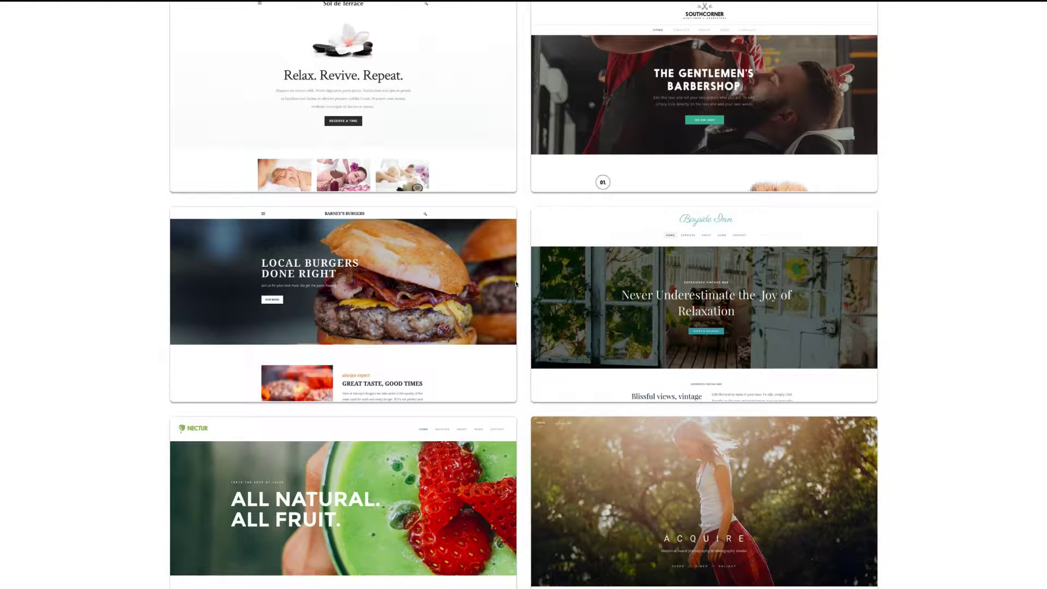
scroll(521, 310, "down", 7)
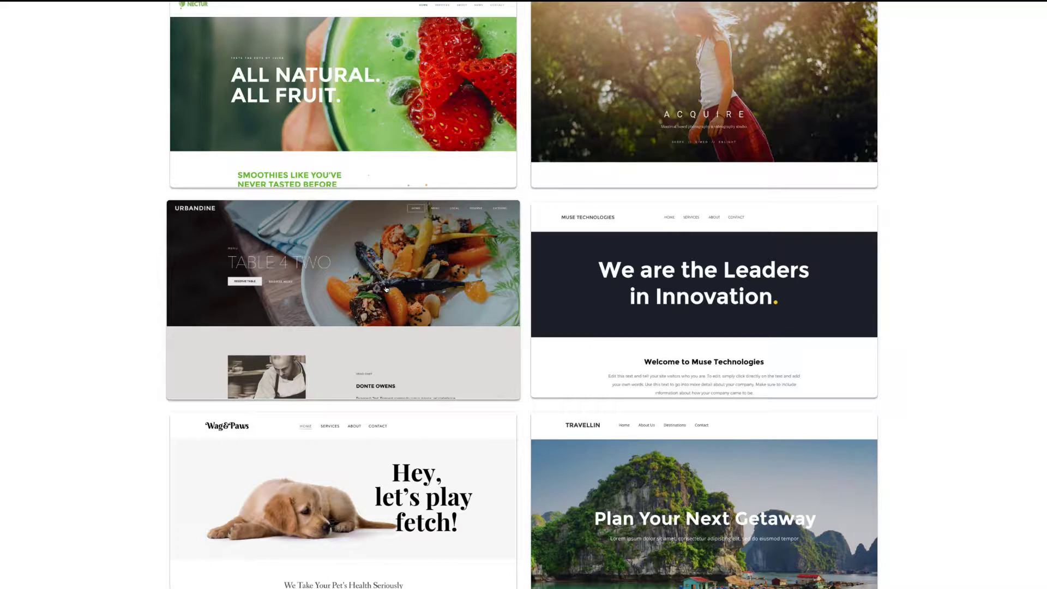
left_click(386, 289)
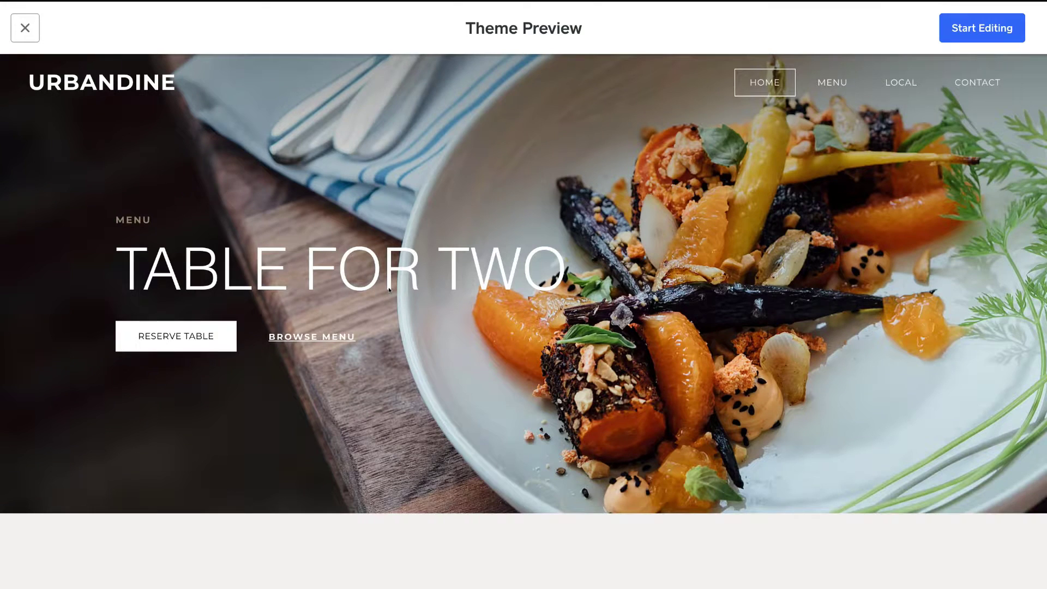
Look through the layout of the Urbandine theme's Home, Menu and Local pages in the preview
scroll(466, 399, "down", 10)
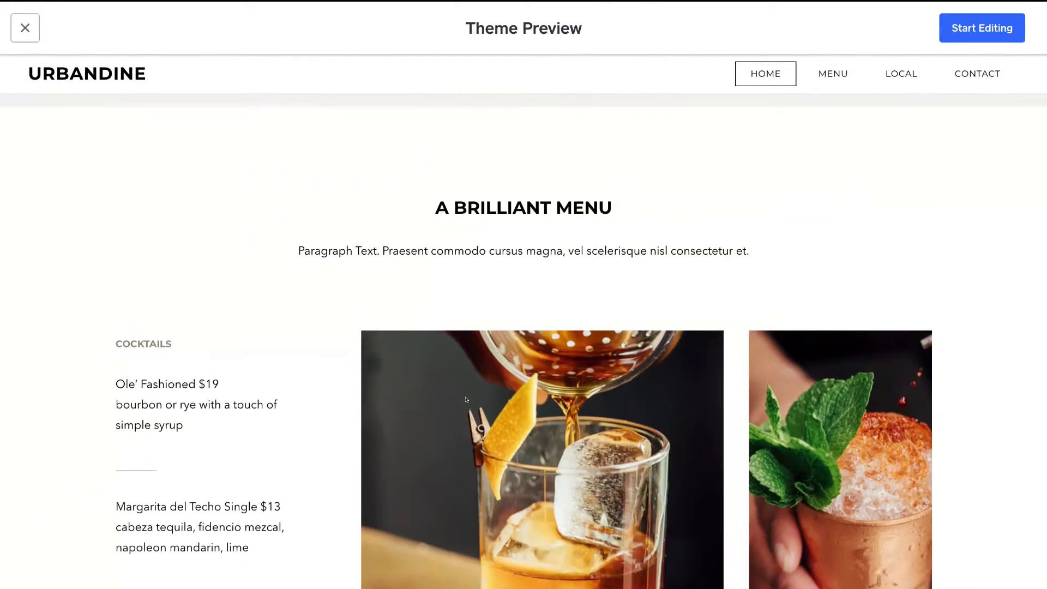
left_click(765, 73)
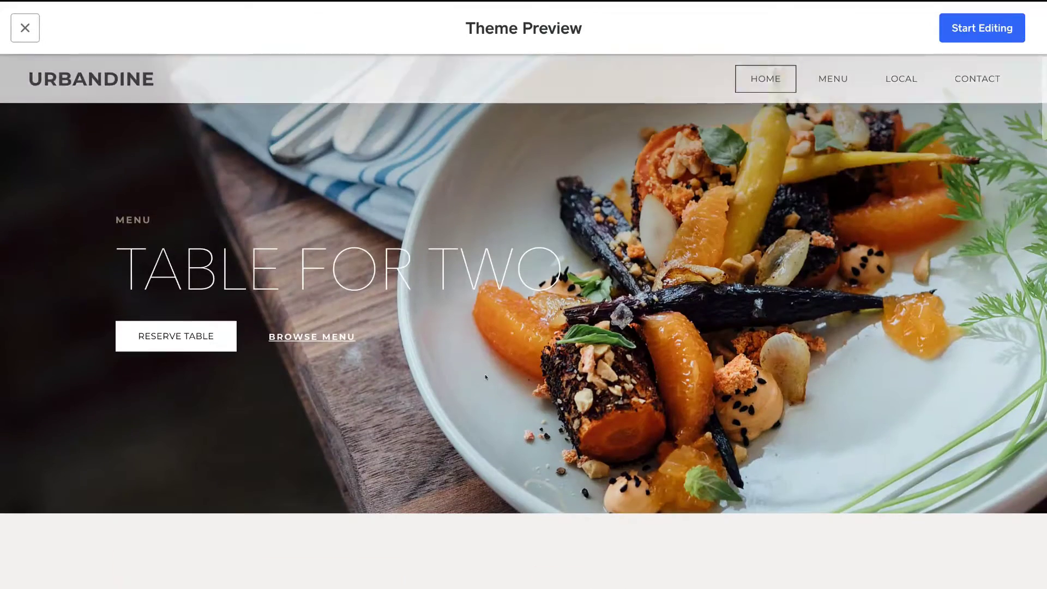
left_click(825, 82)
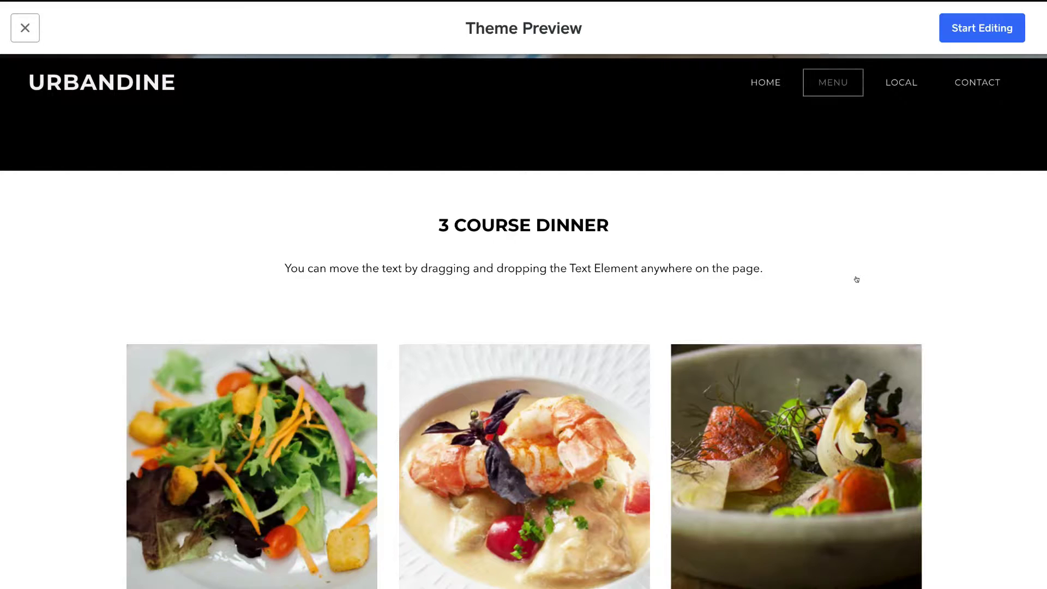
scroll(856, 280, "down", 5)
scroll(856, 279, "up", 6)
scroll(856, 279, "down", 5)
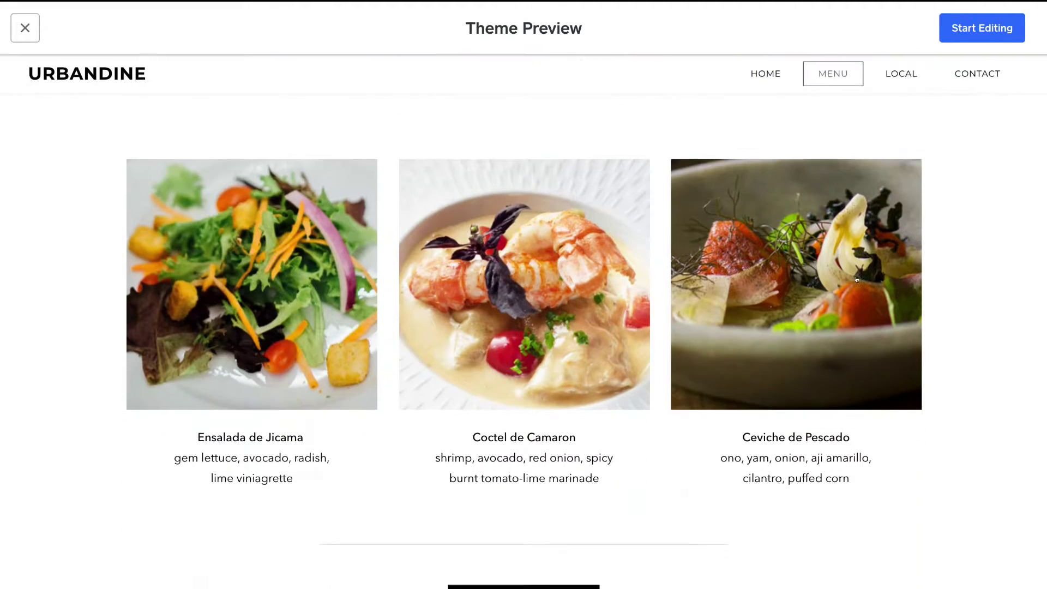
scroll(856, 279, "up", 6)
left_click(893, 80)
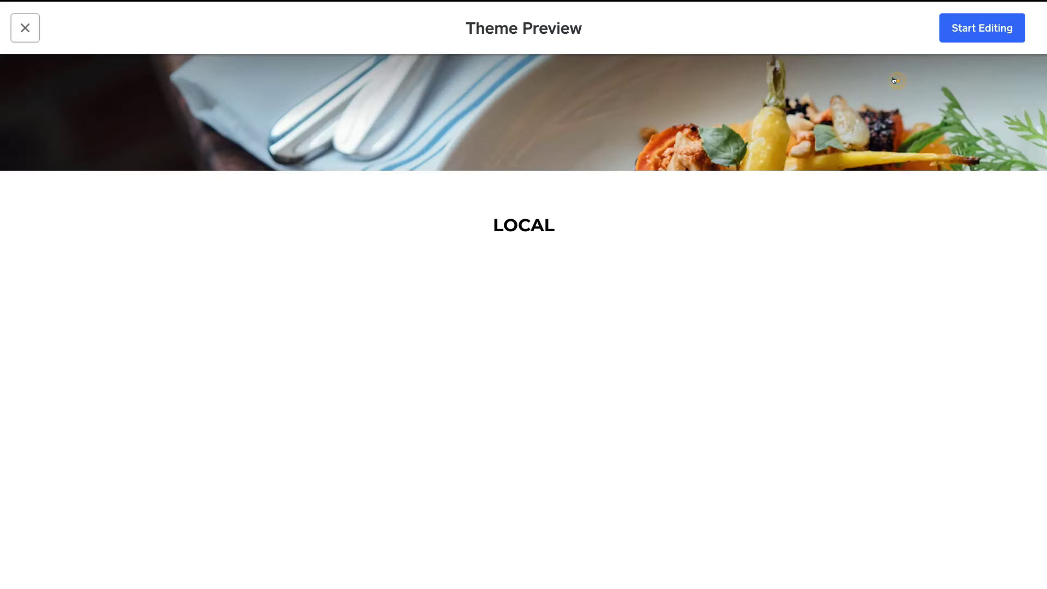
scroll(869, 325, "down", 10)
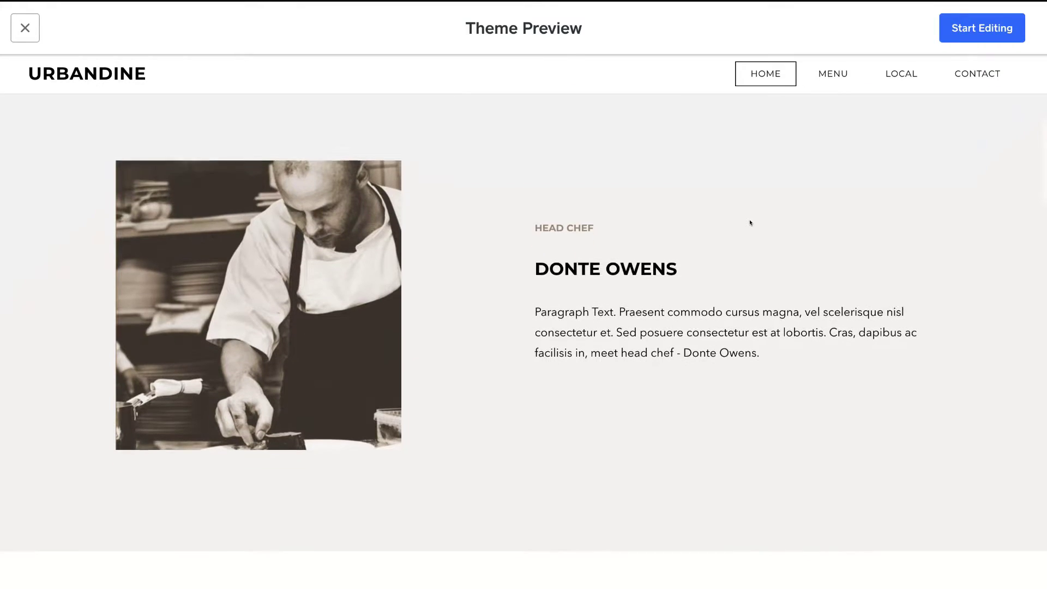
scroll(750, 222, "down", 4)
scroll(750, 222, "down", 4)
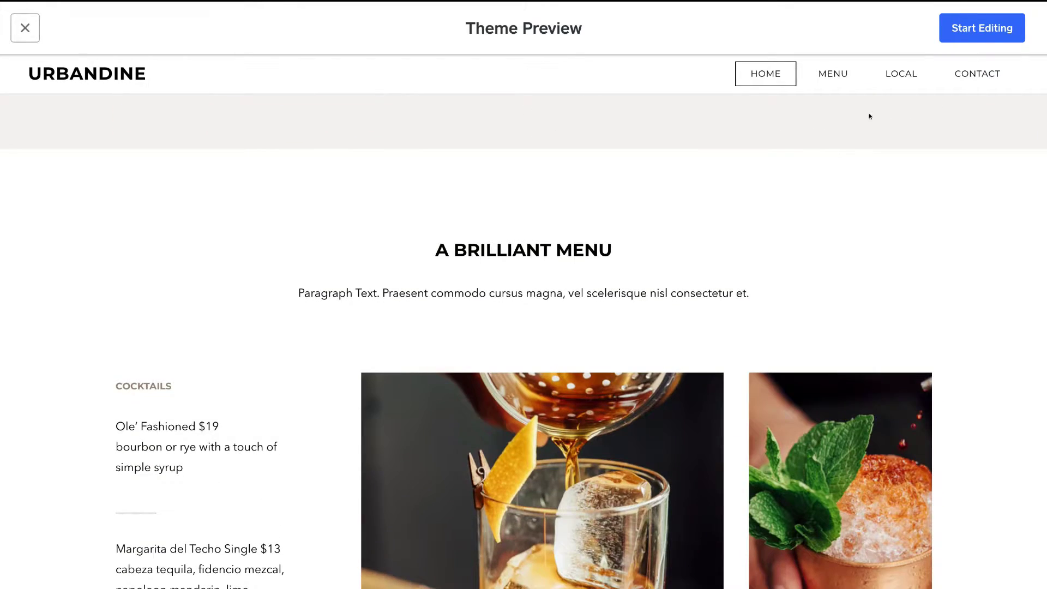
Start editing with the Urbandine theme and set the site's address to the Weebly subdomain stewartsfoodz
left_click(971, 33)
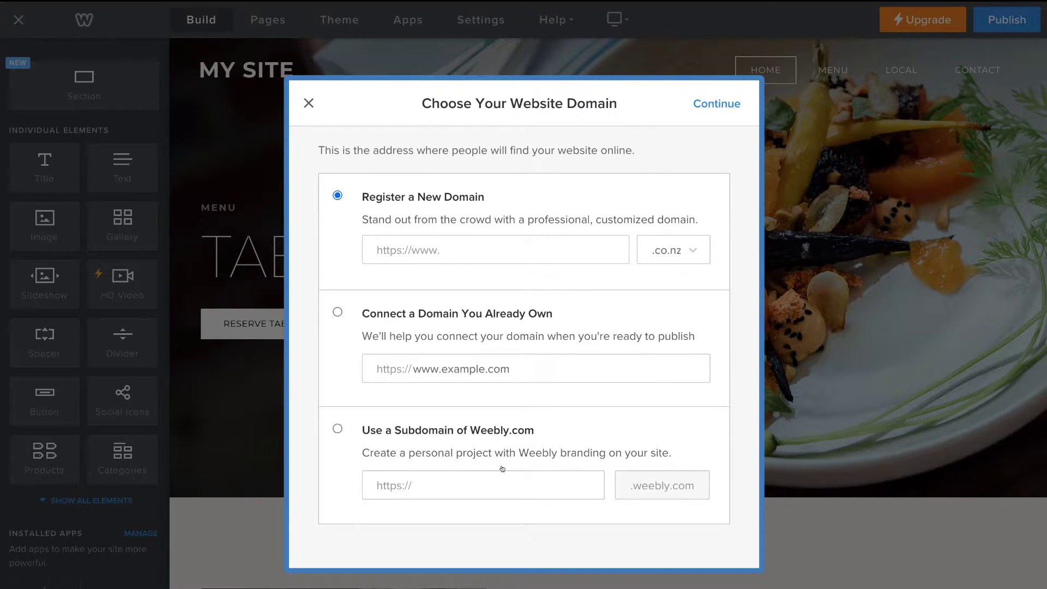
left_click(490, 481)
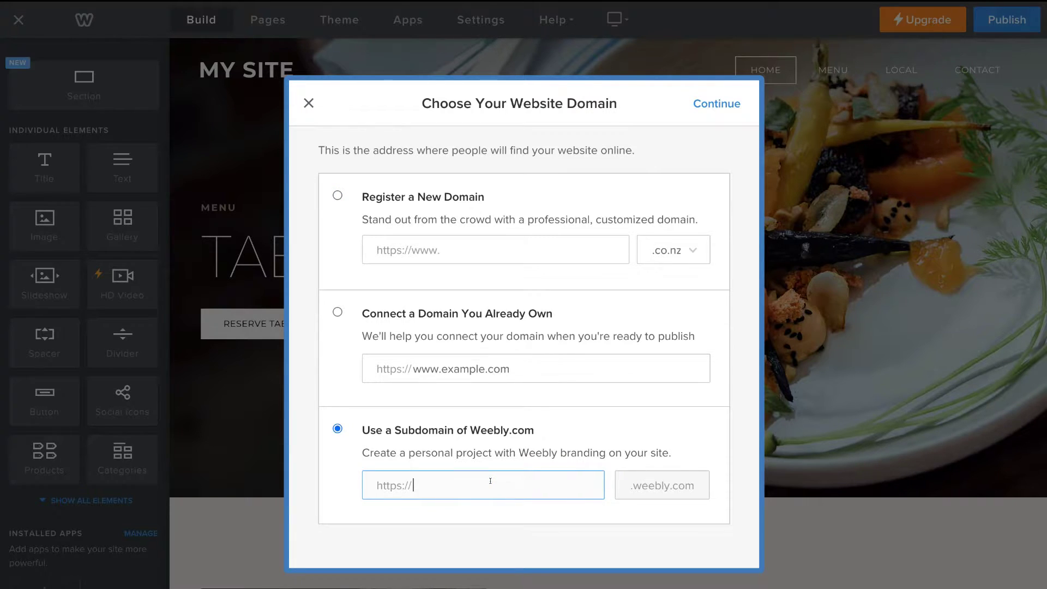
type("stewartsfoodz")
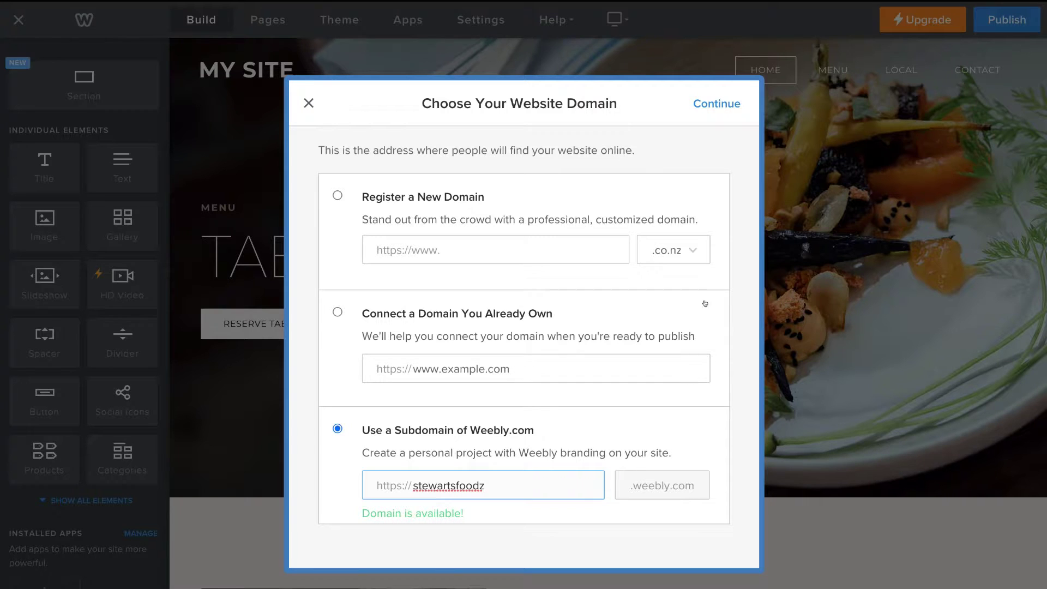
left_click(708, 103)
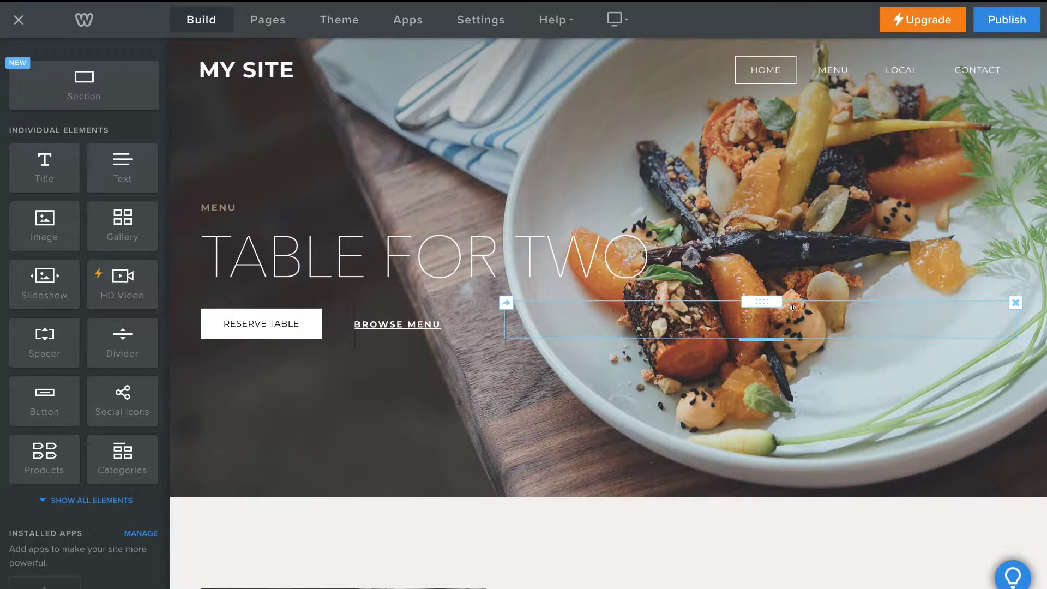
scroll(602, 355, "down", 1)
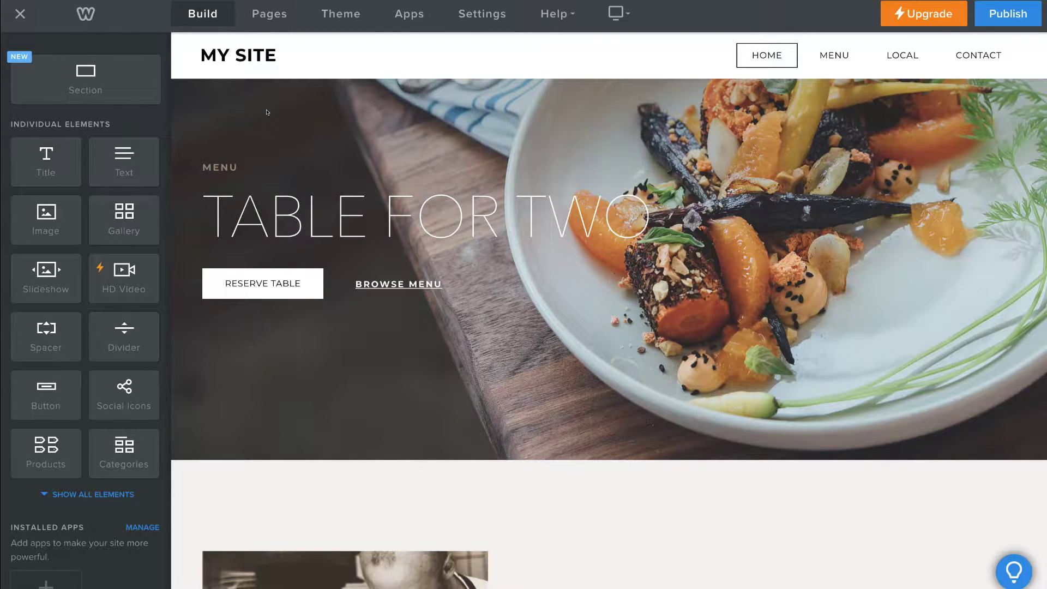
scroll(384, 275, "down", 10)
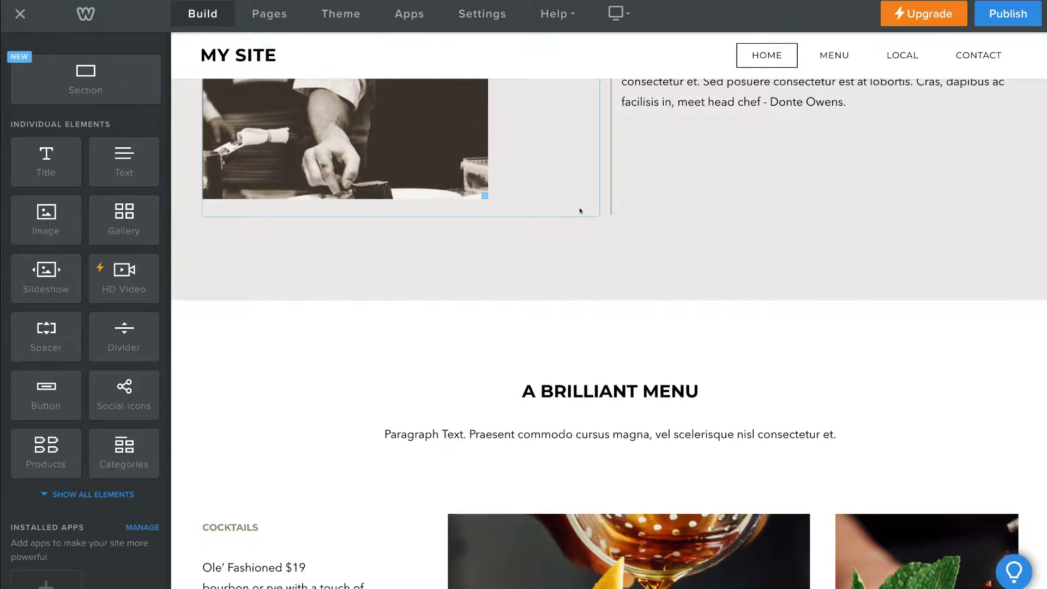
scroll(610, 204, "up", 3)
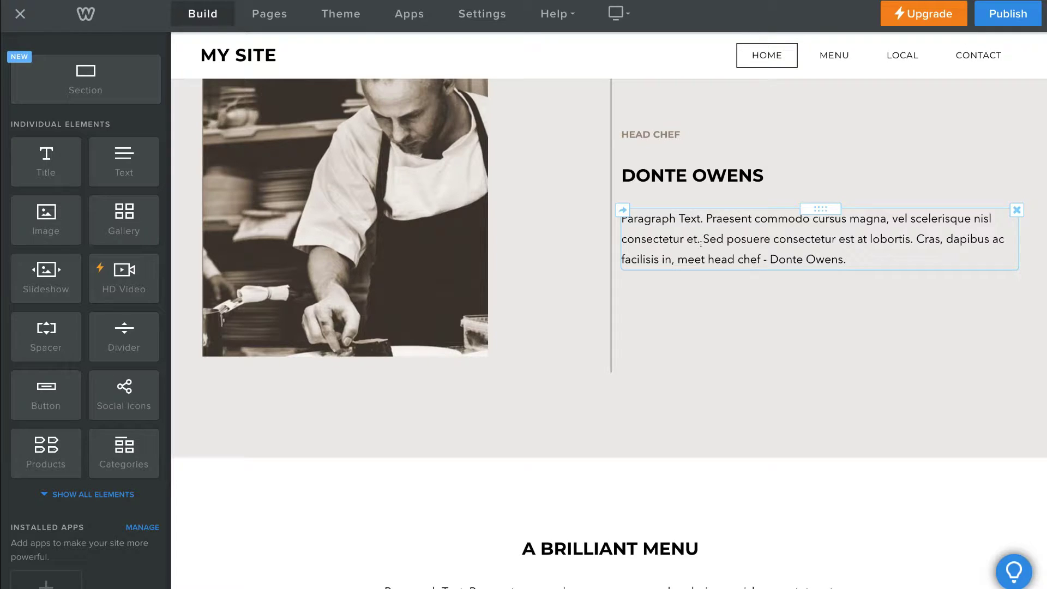
Add a standard page named "About us" to the website
left_click(269, 16)
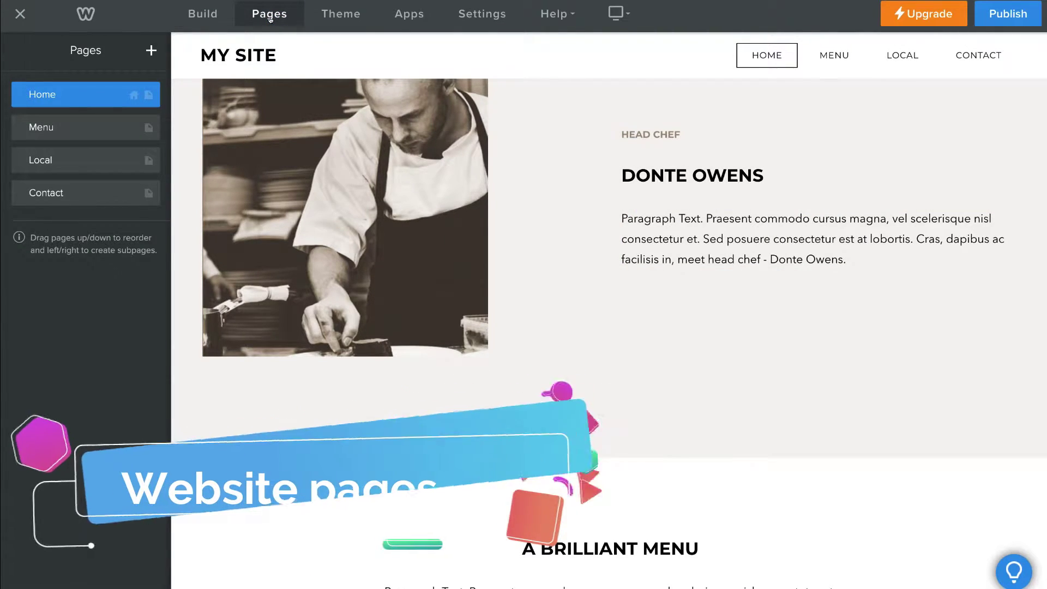
left_click(148, 50)
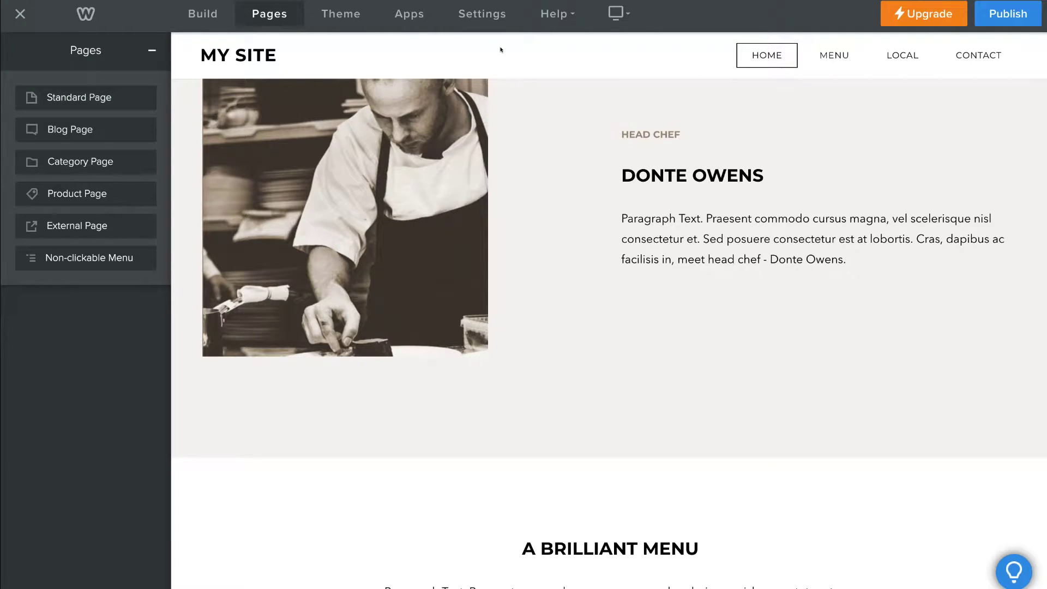
left_click(121, 98)
left_click(102, 115)
key("ctrl+a")
key("BackSpace")
type("About us")
left_click(146, 50)
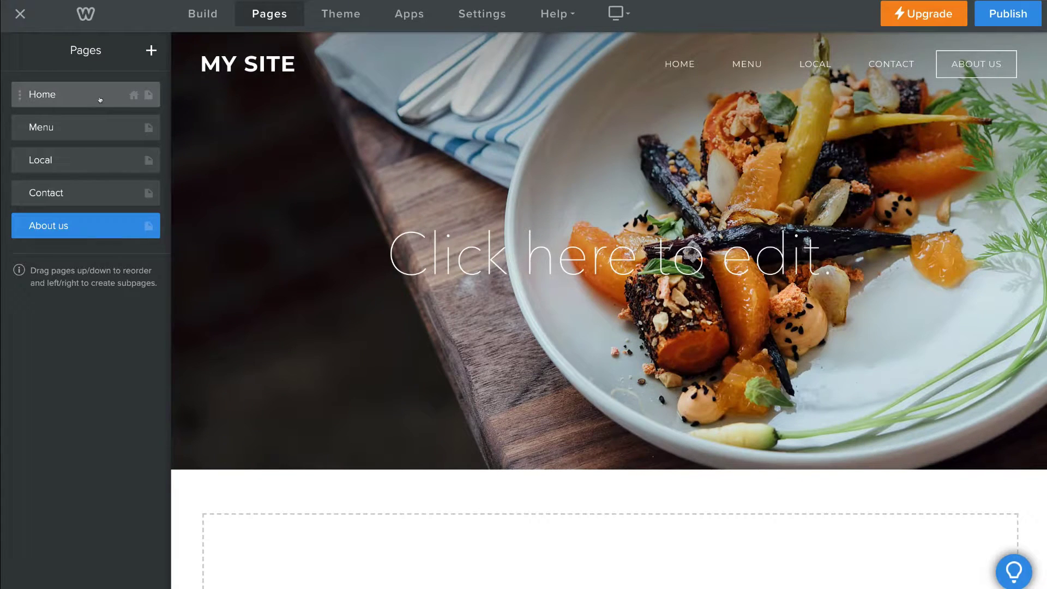
Reorder the website pages as Home, Local, Menu, About us, Contact
left_click_drag(80, 125, 71, 226)
left_click(75, 157)
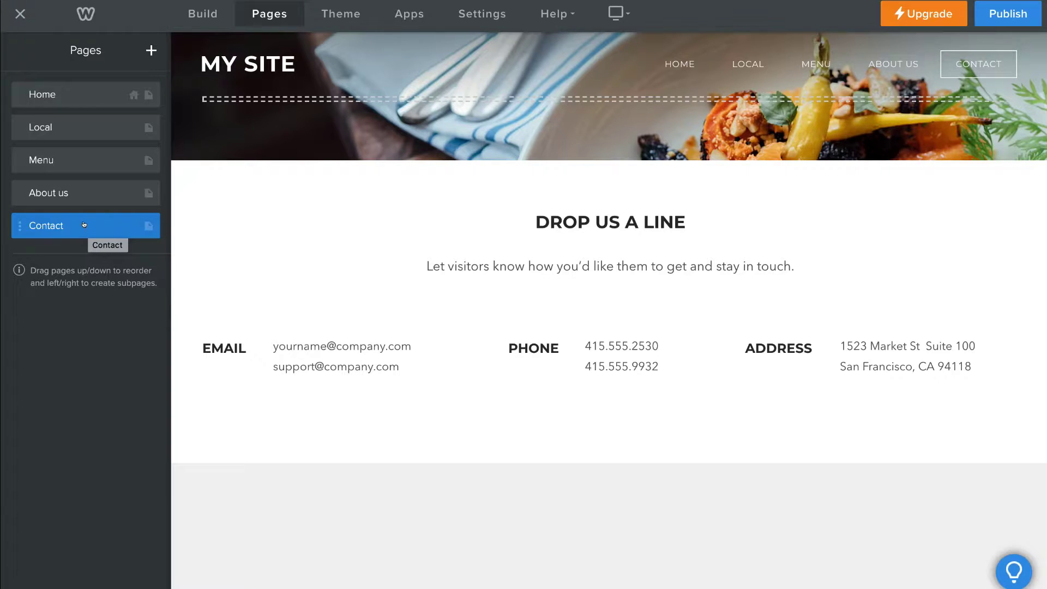
Try nesting the Menu page under Local as a subpage and return it to the top level
mouse_move(72, 159)
left_mouse_down()
mouse_move(80, 142)
mouse_move(86, 156)
left_mouse_up()
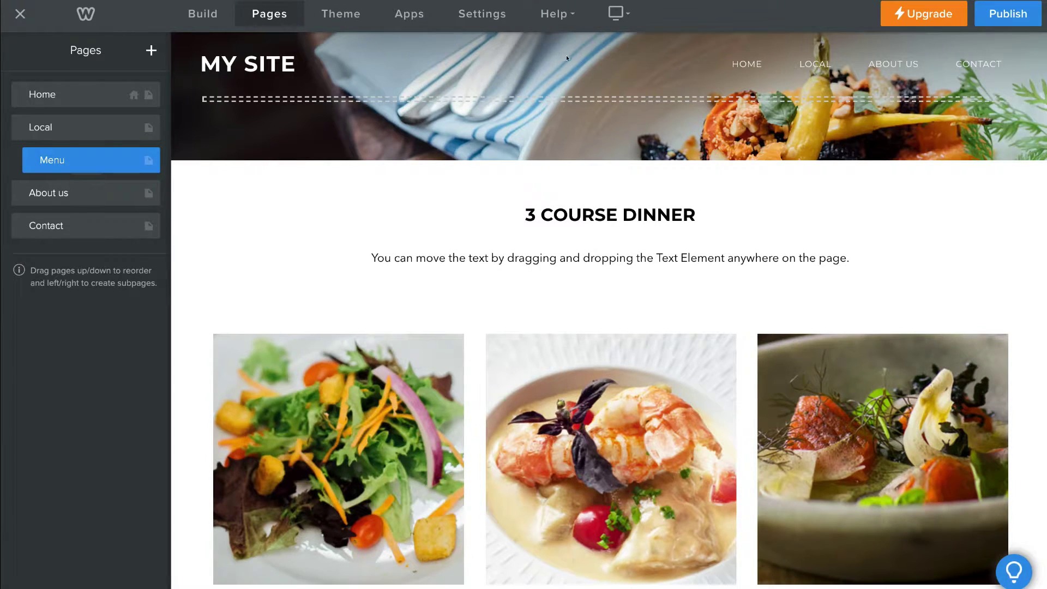
mouse_move(810, 61)
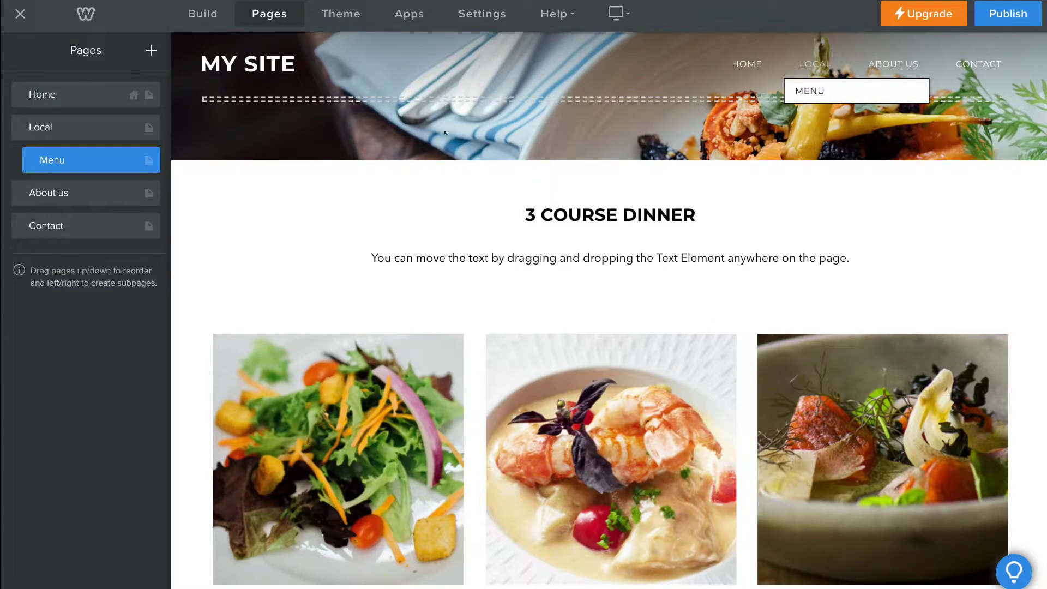
mouse_move(76, 153)
left_mouse_down()
mouse_move(60, 167)
mouse_move(62, 157)
left_mouse_up()
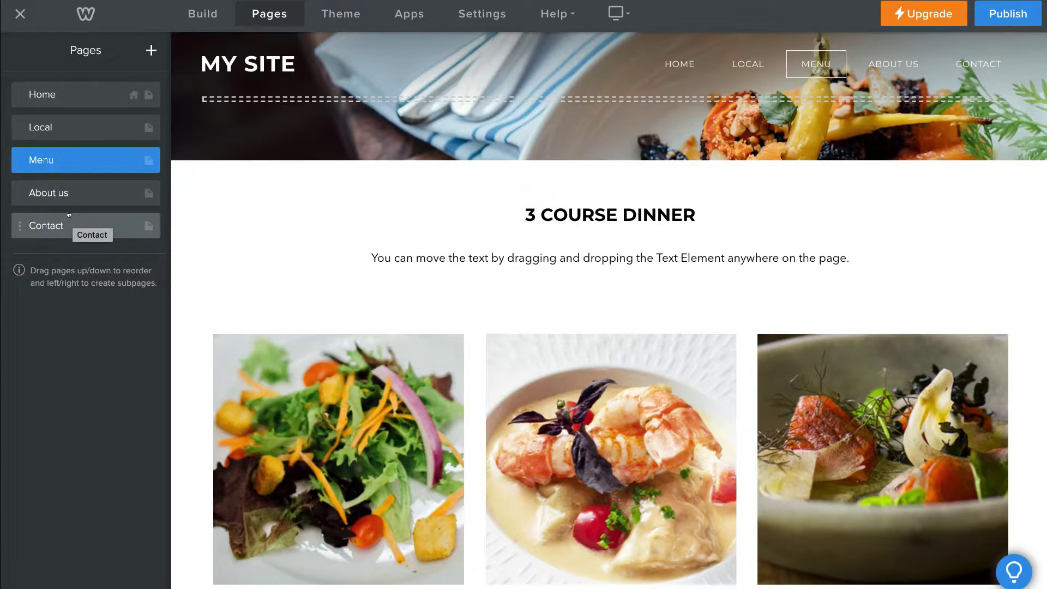
Switch the website theme to its Dark color variant
left_click(326, 16)
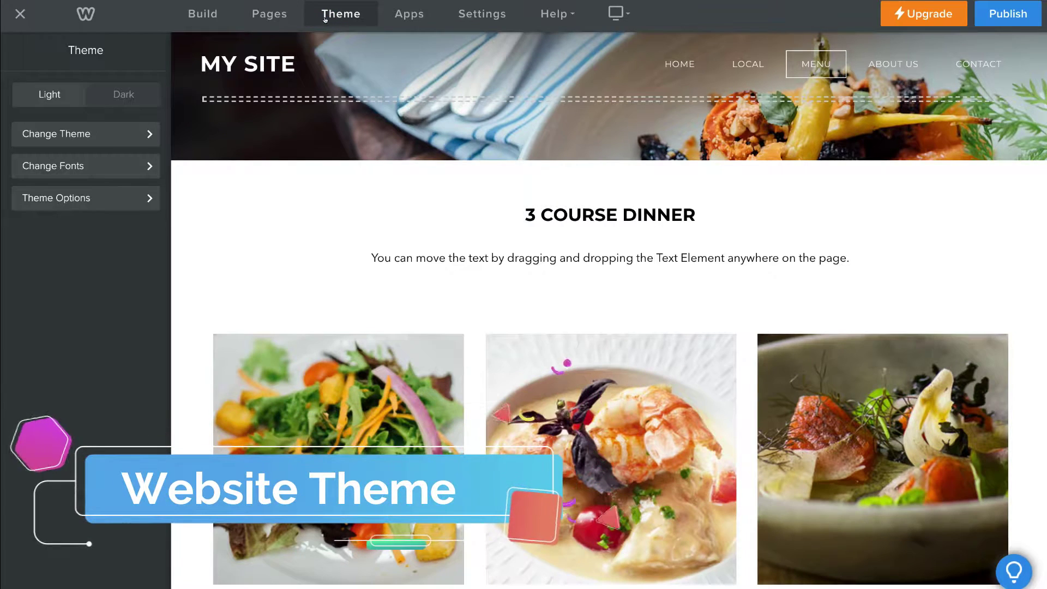
left_click(146, 89)
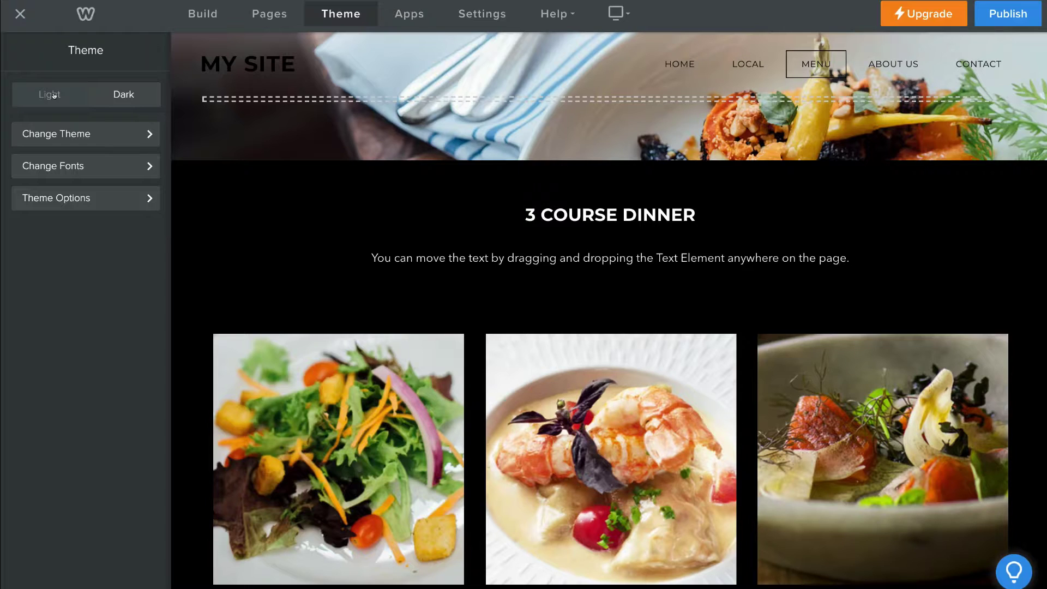
Switch the website theme back to its Light color variant
left_click(54, 96)
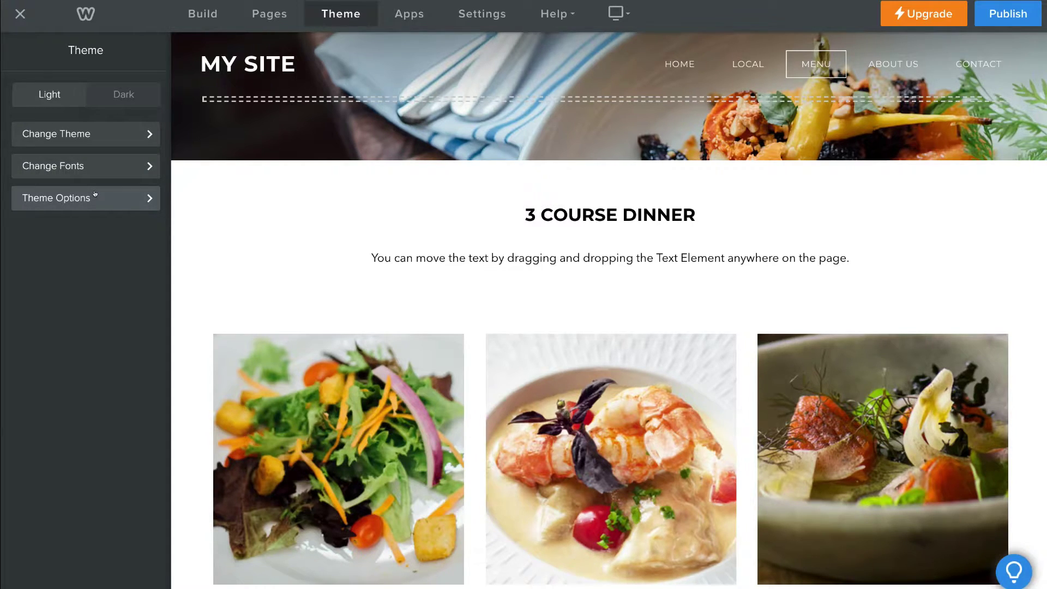
Browse the App Center's recommended apps, categories and popular apps, and return to the site editor
left_click(410, 15)
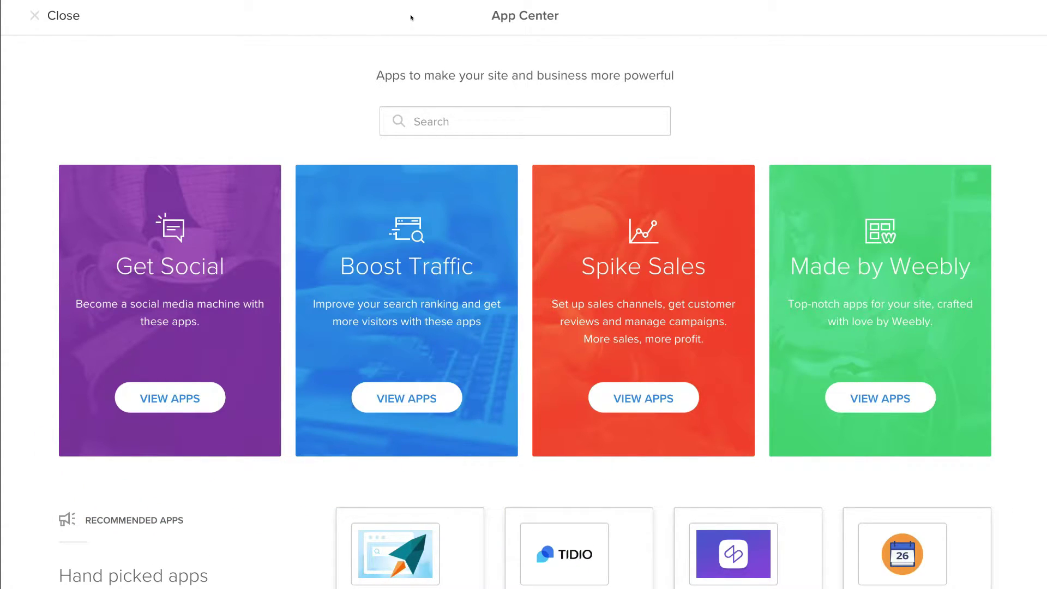
scroll(500, 216, "down", 3)
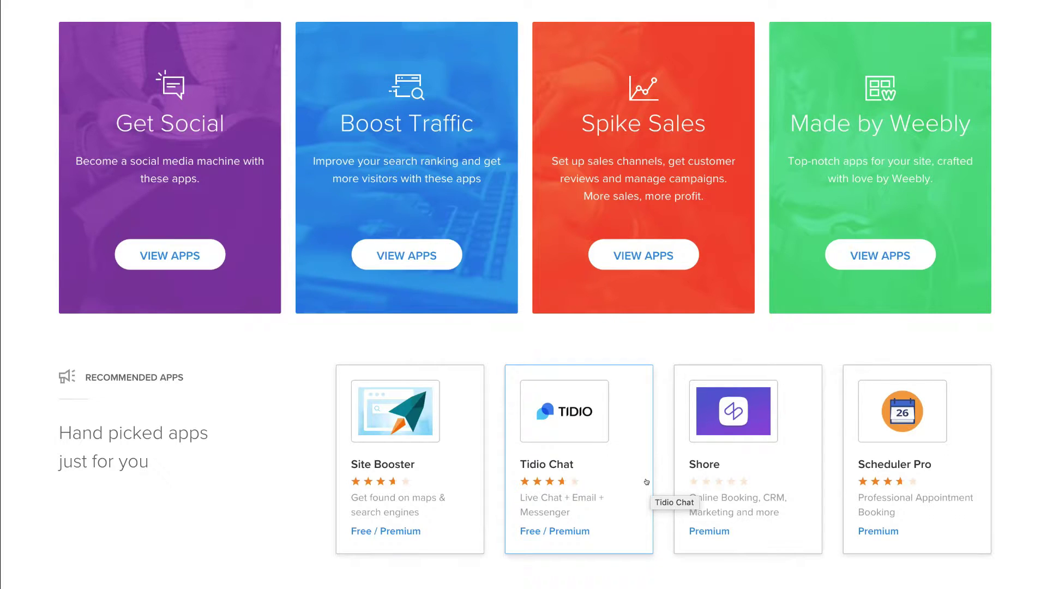
scroll(646, 482, "down", 8)
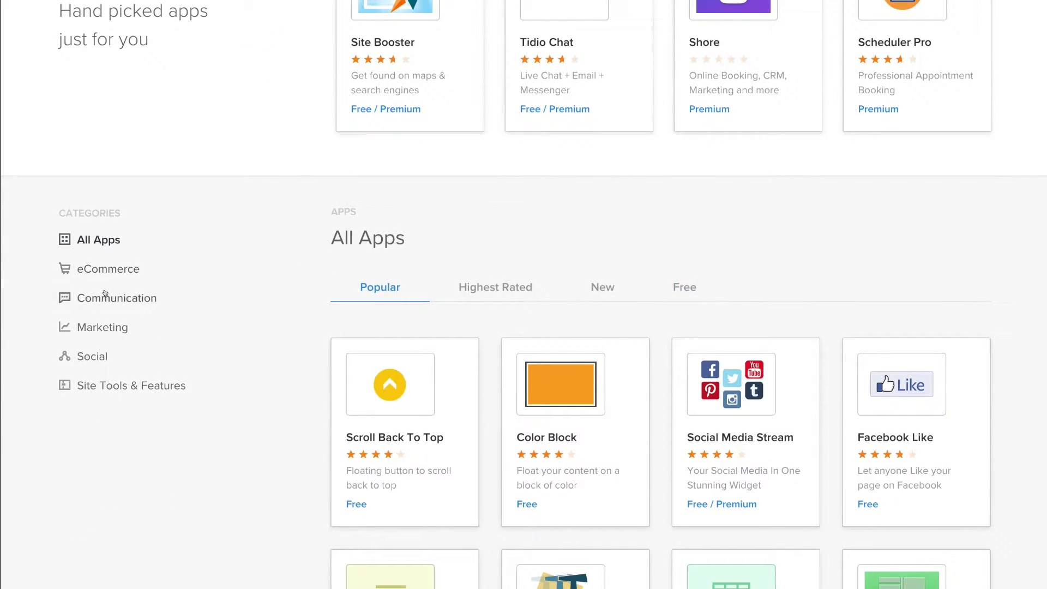
scroll(464, 285, "down", 3)
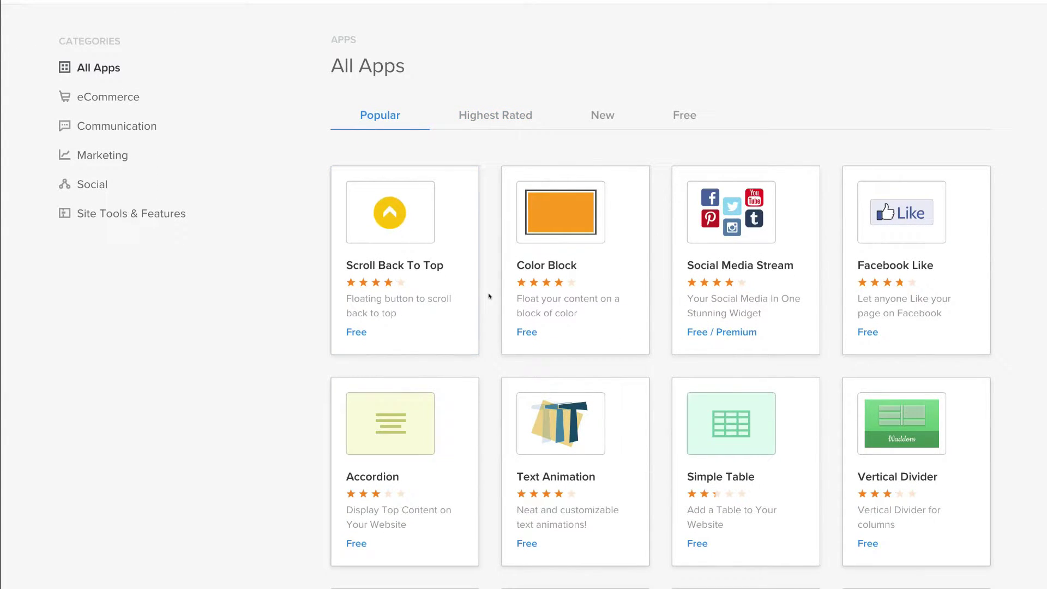
scroll(489, 296, "up", 10)
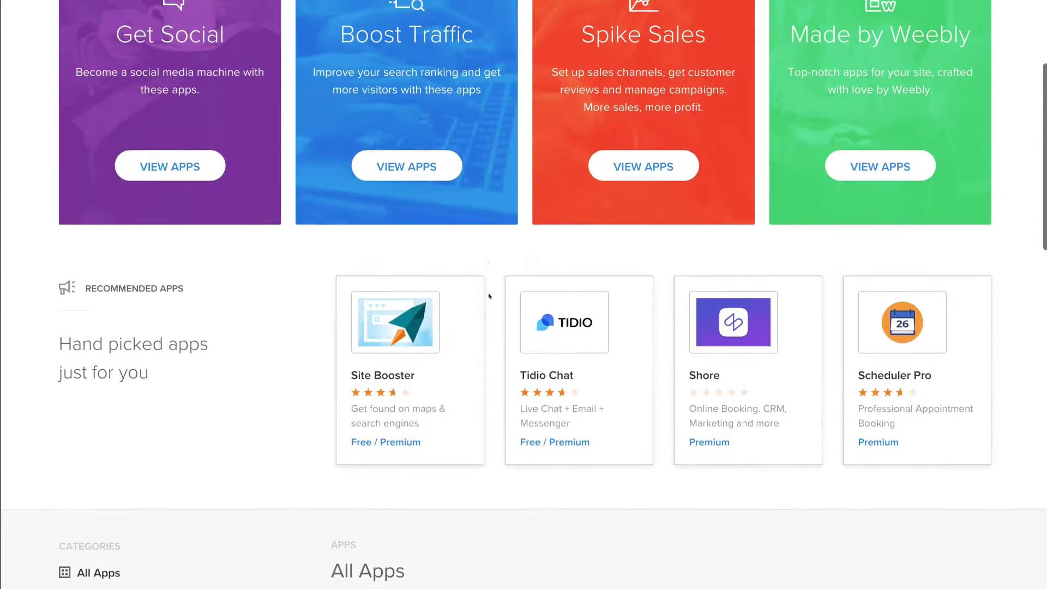
scroll(519, 273, "up", 2)
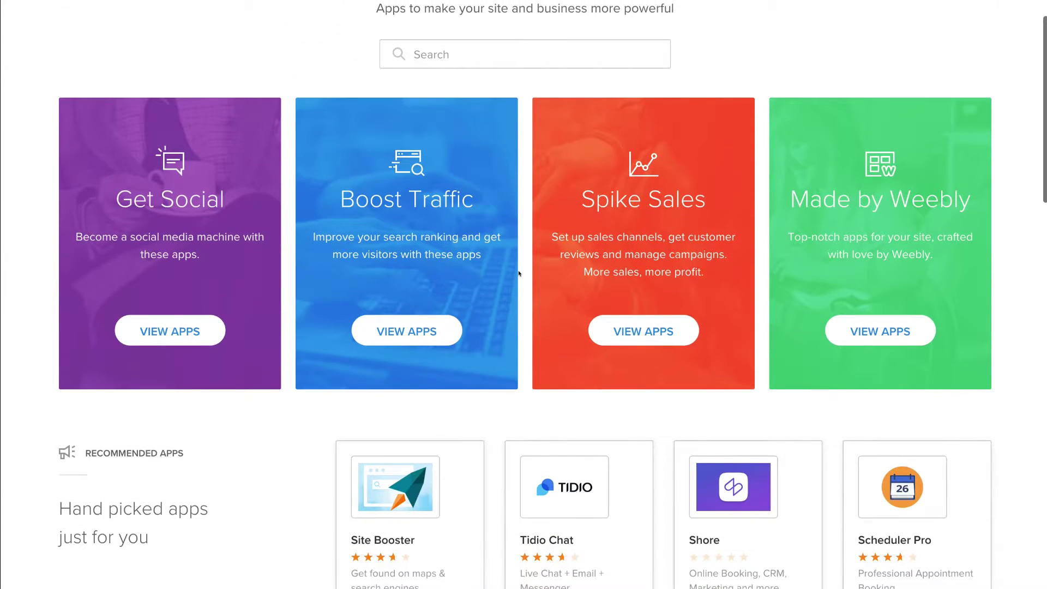
scroll(518, 273, "up", 2)
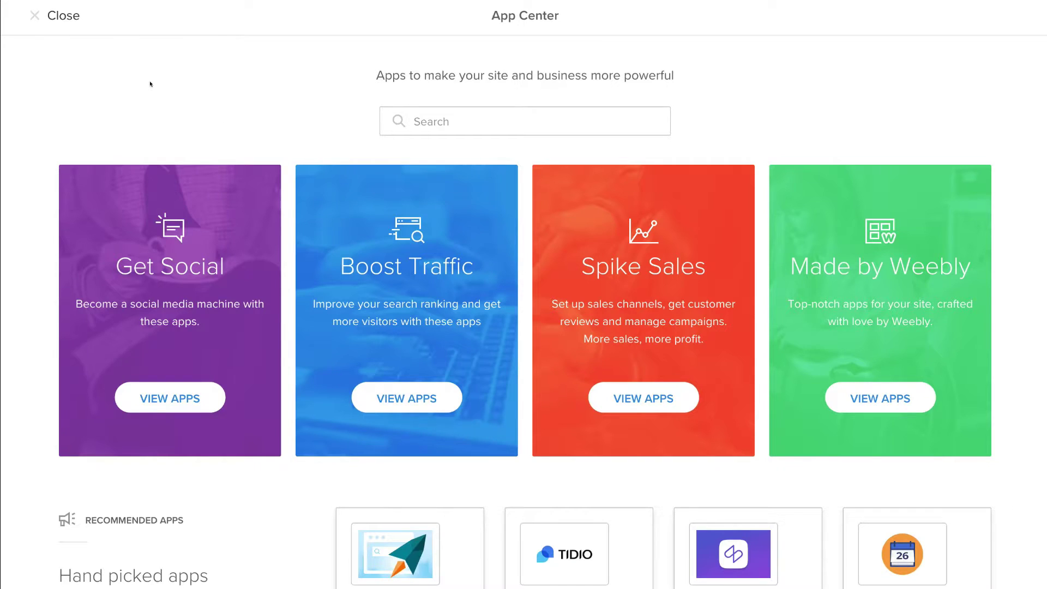
left_click(62, 20)
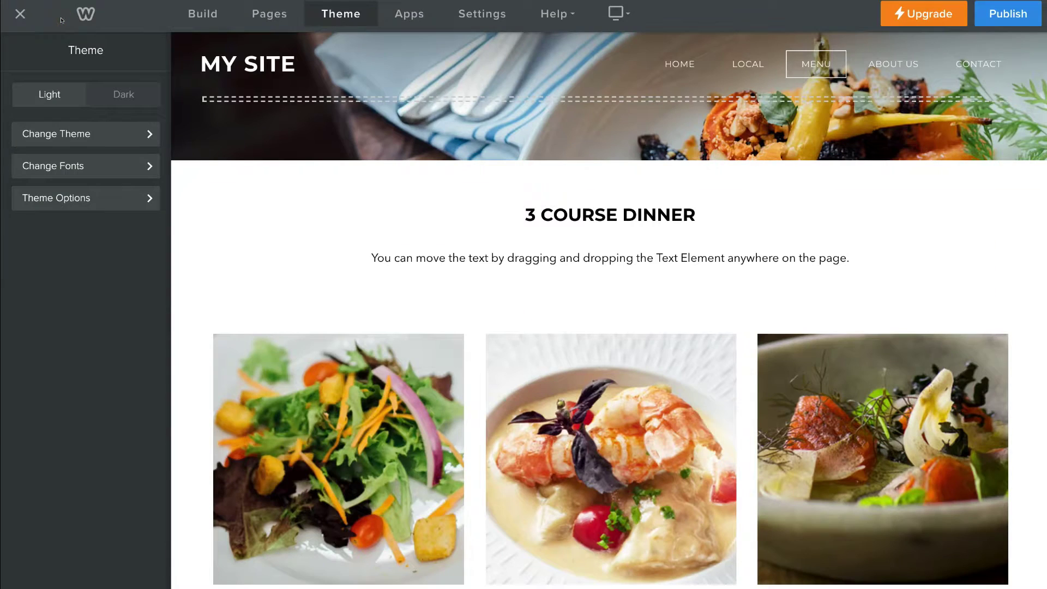
Set the site title to "Stewart's foodz" in the general website settings and save it
left_click(476, 14)
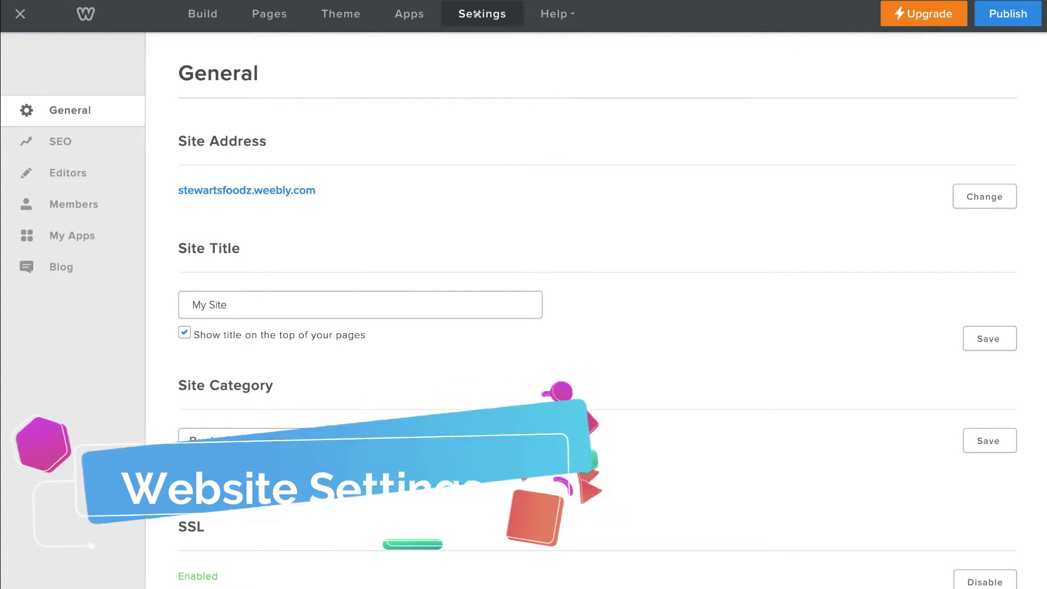
scroll(581, 278, "down", 3)
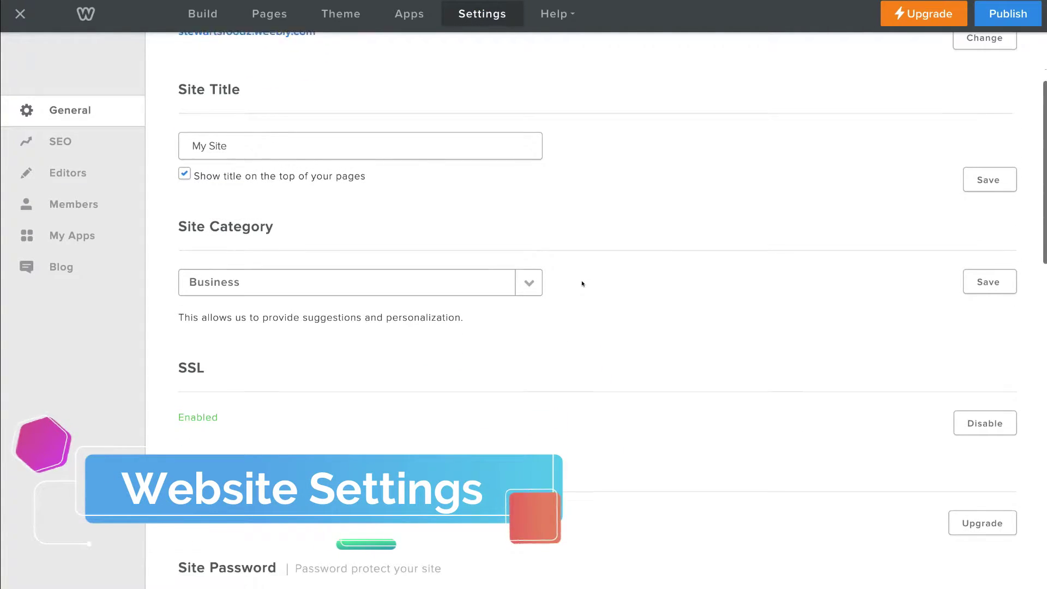
triple_click(373, 138)
type("Stewart's foodz")
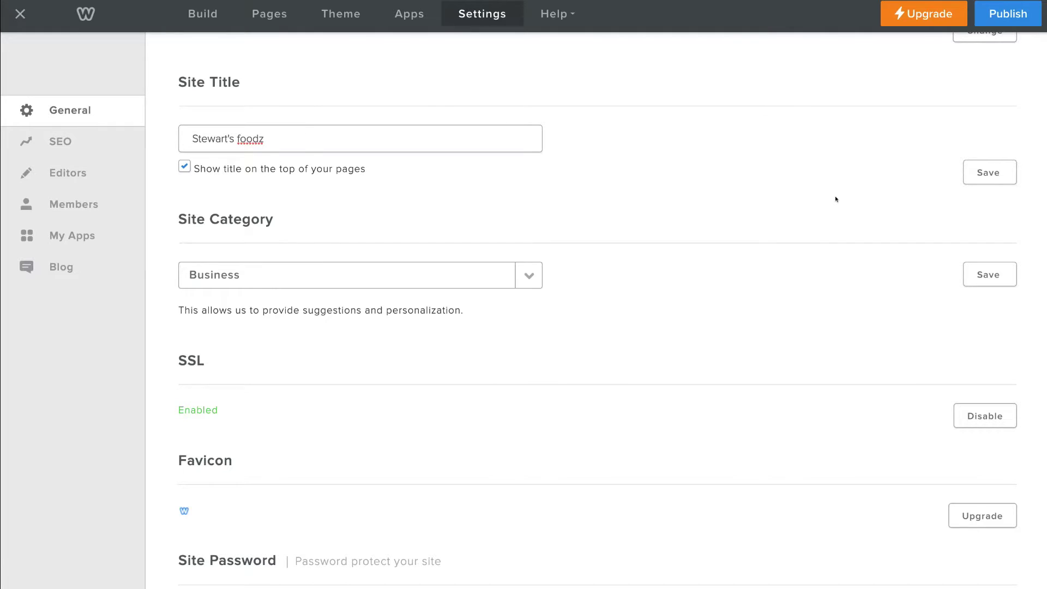
left_click(966, 172)
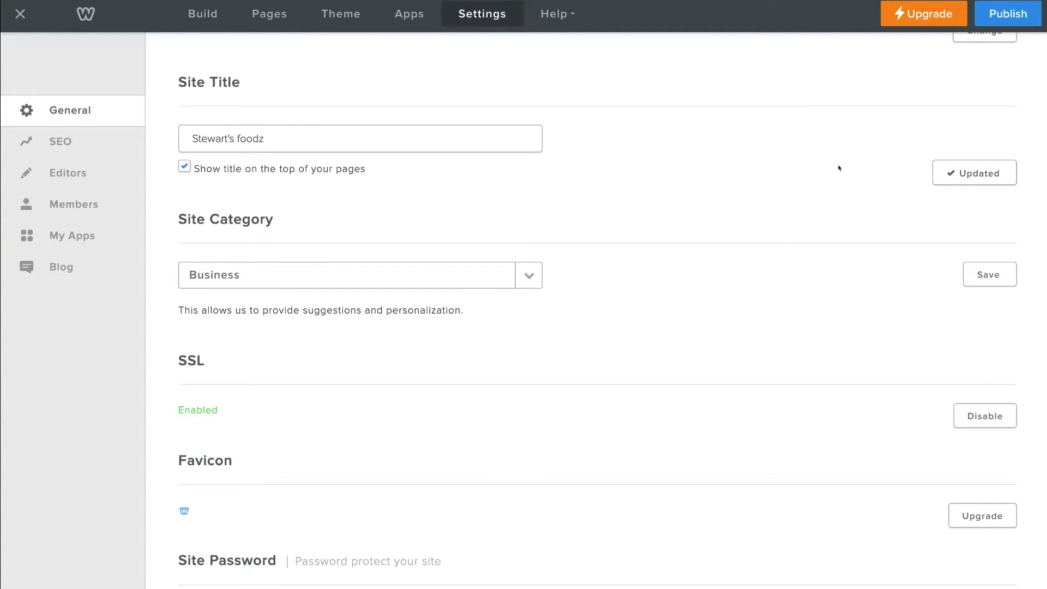
Review the general settings for site category, SSL, favicon, site password, navigation, archive and site formatting
scroll(751, 192, "down", 2)
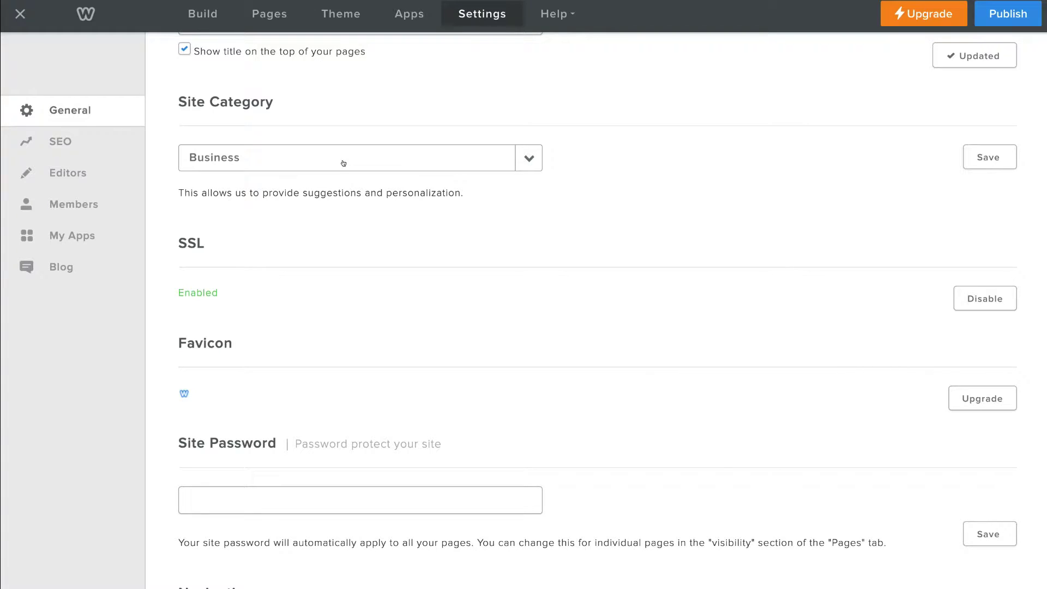
scroll(543, 212, "down", 2)
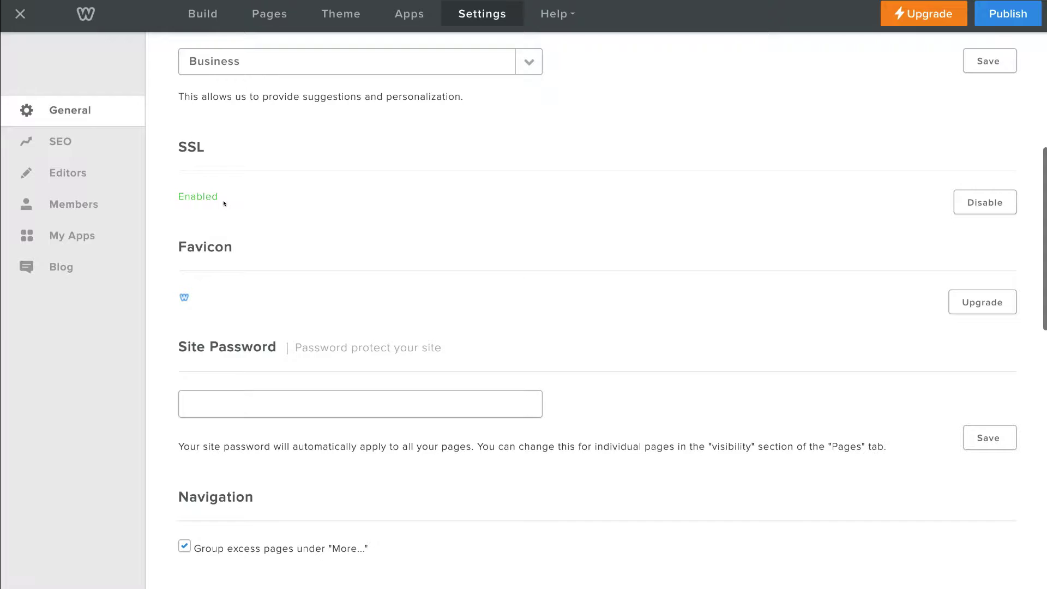
scroll(481, 282, "down", 2)
scroll(481, 282, "down", 3)
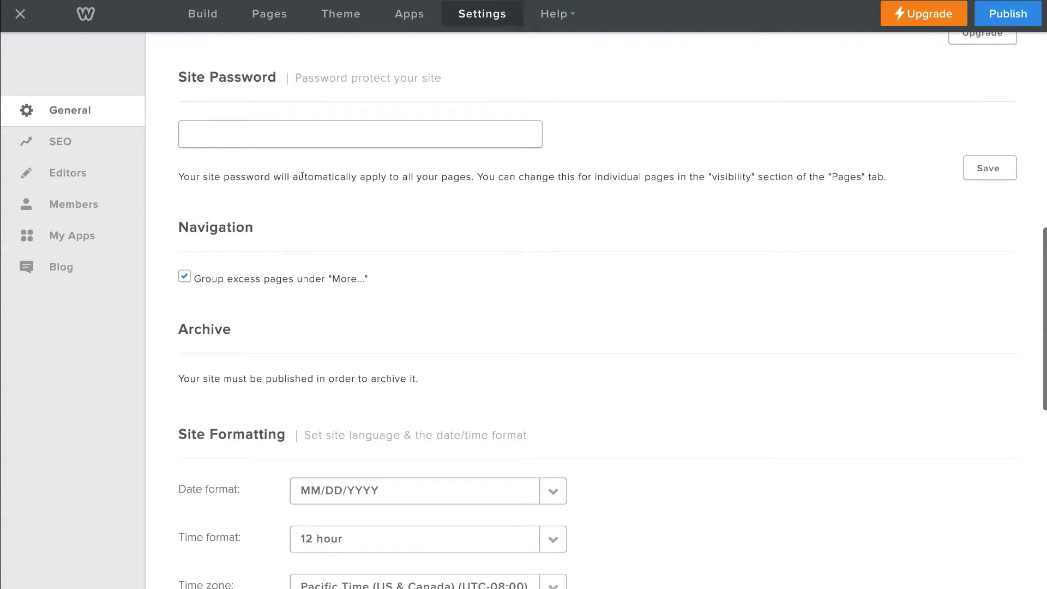
scroll(468, 303, "down", 2)
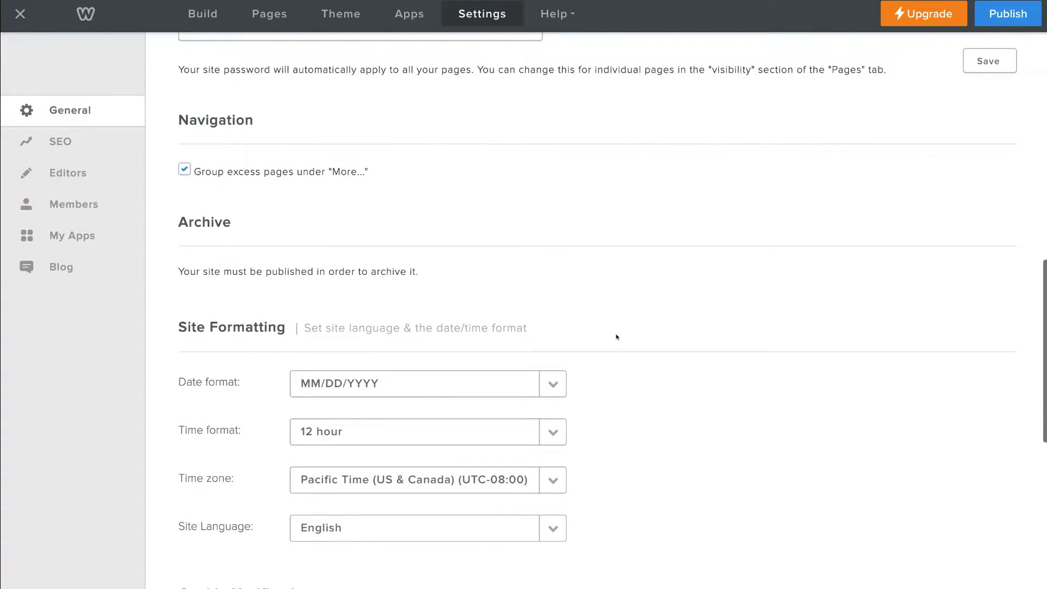
scroll(642, 335, "up", 8)
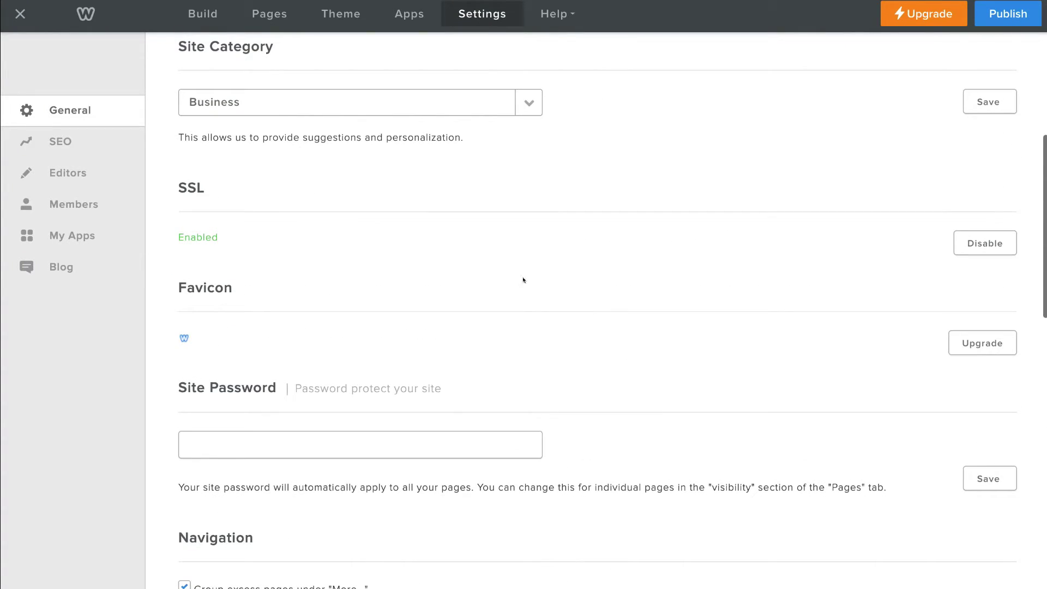
Examine the website's SEO settings and its Editors settings
left_click(98, 140)
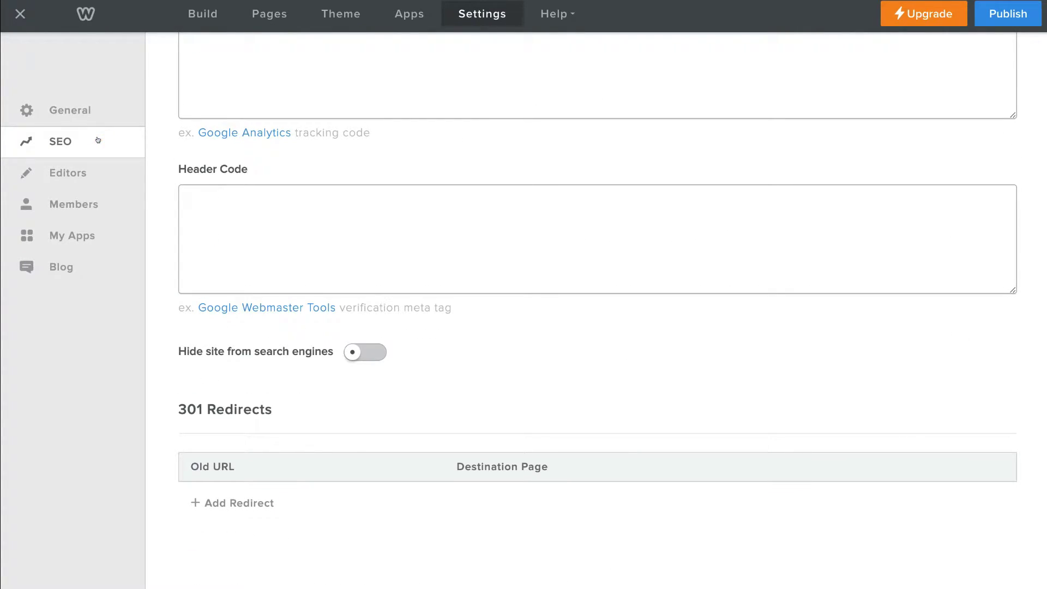
scroll(176, 144, "up", 6)
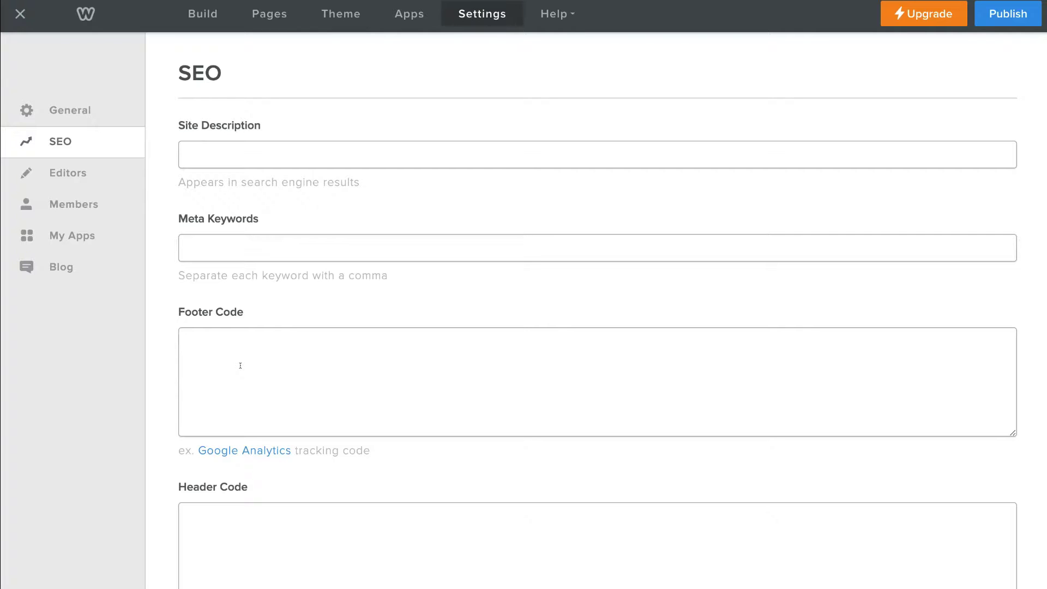
left_click(90, 174)
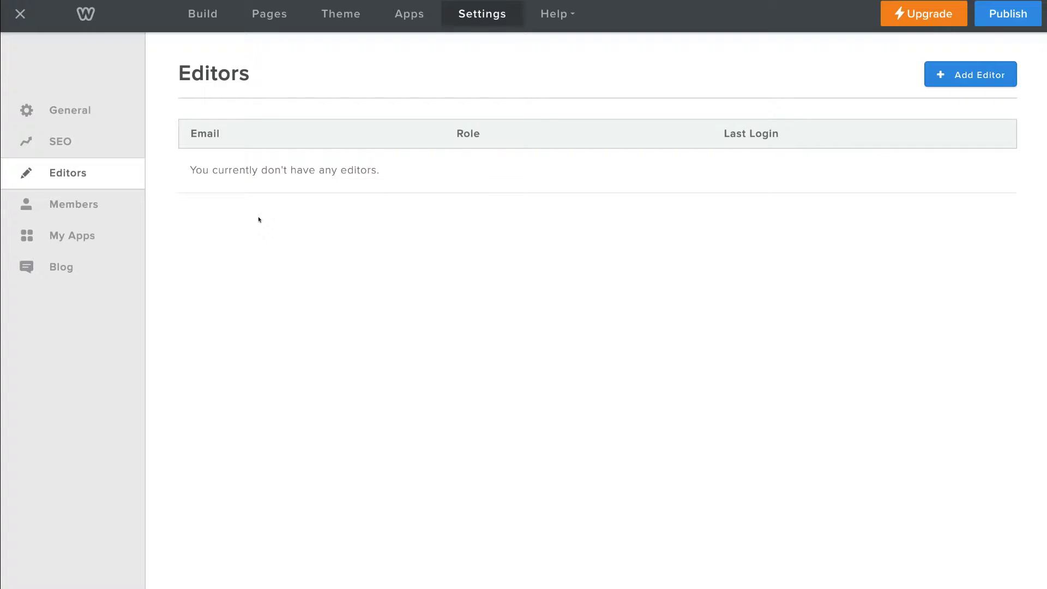
Turn off showing "Log In" in the site menu in the Members settings
left_click(103, 203)
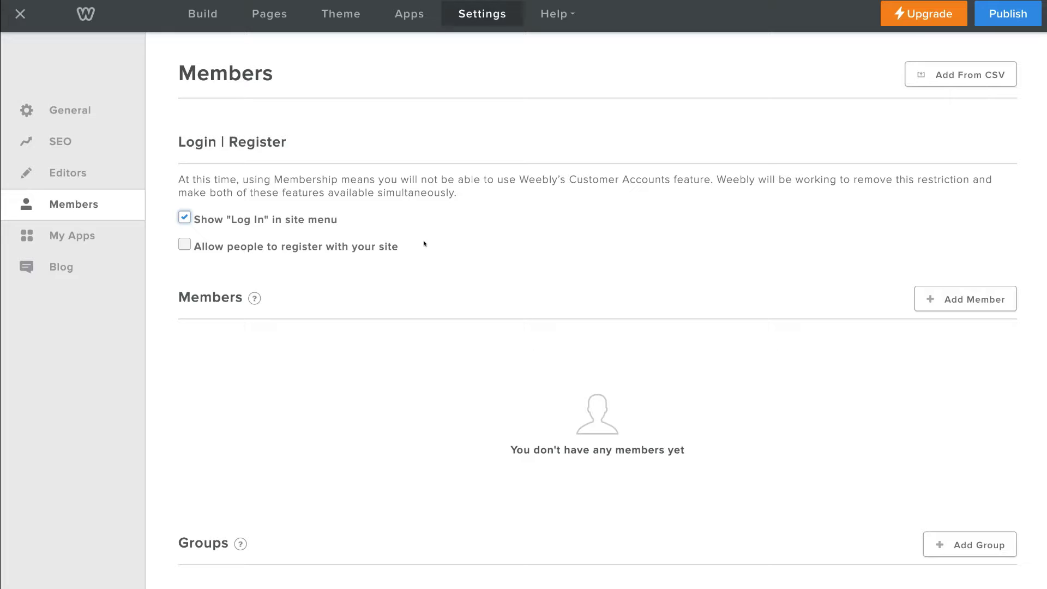
left_click(178, 215)
Look through the Weebly Support site's suggested articles, knowledge base and contact options
left_click(553, 14)
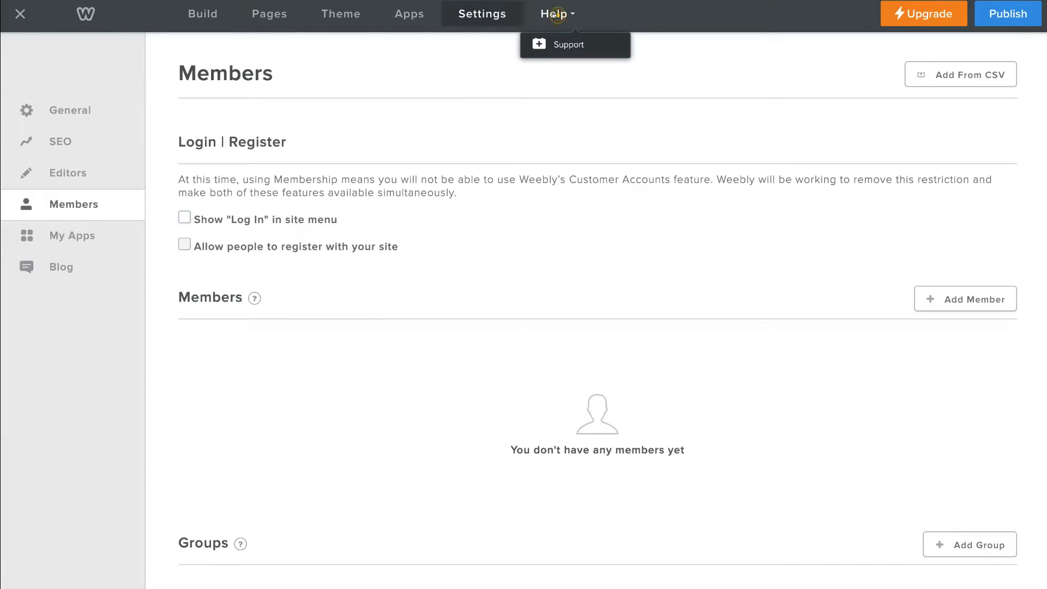
left_click(567, 45)
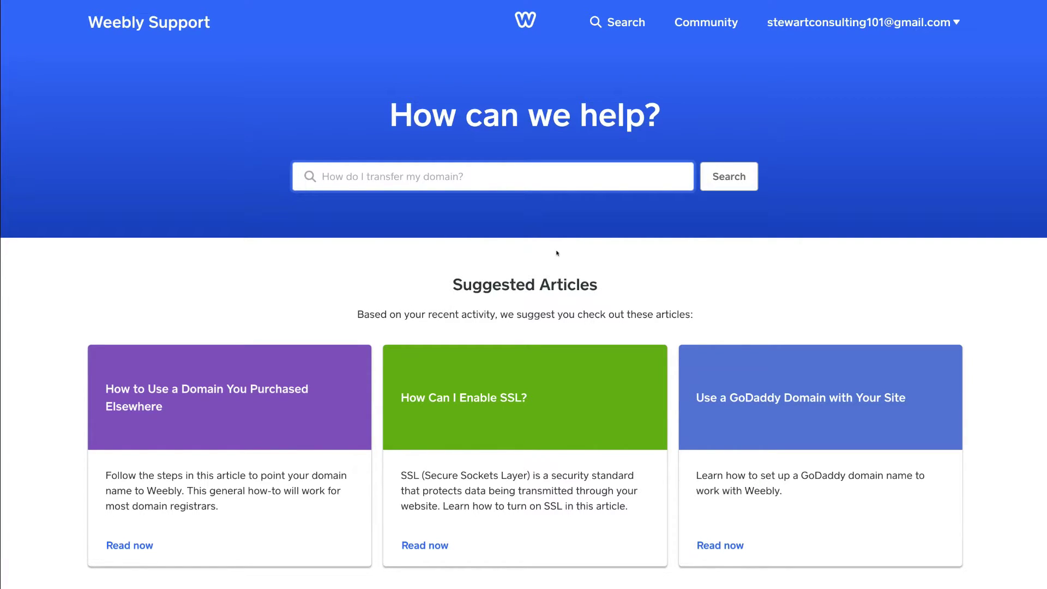
scroll(551, 276, "down", 10)
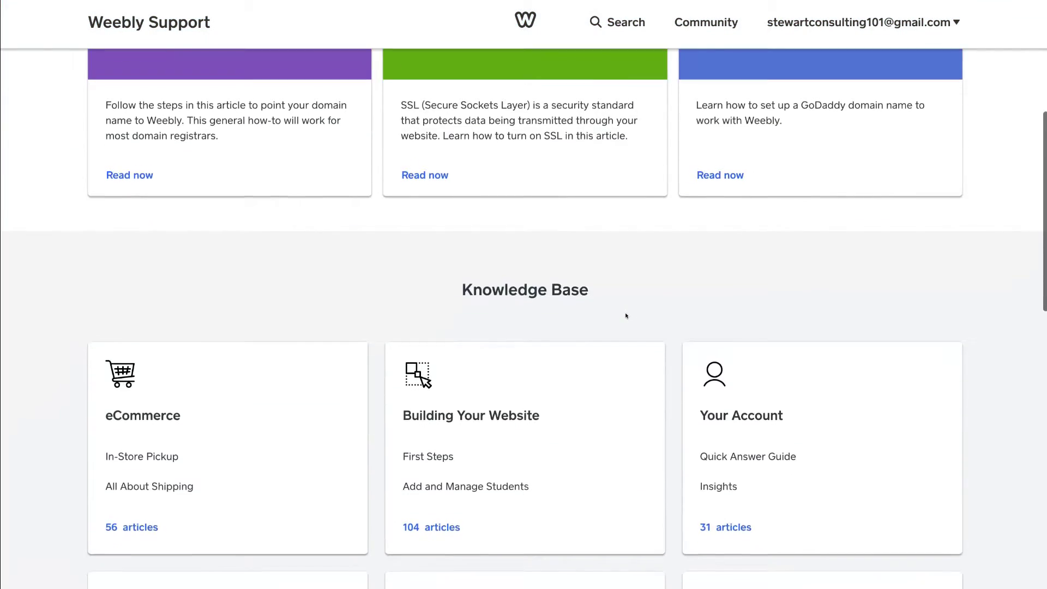
scroll(623, 314, "down", 12)
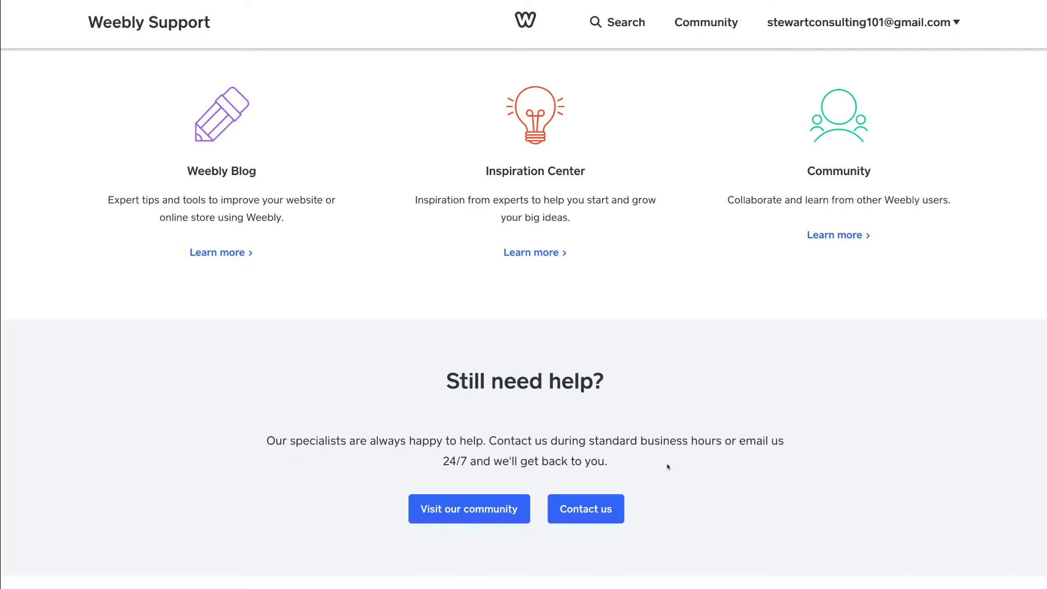
scroll(668, 466, "up", 8)
scroll(619, 327, "down", 6)
scroll(619, 327, "up", 18)
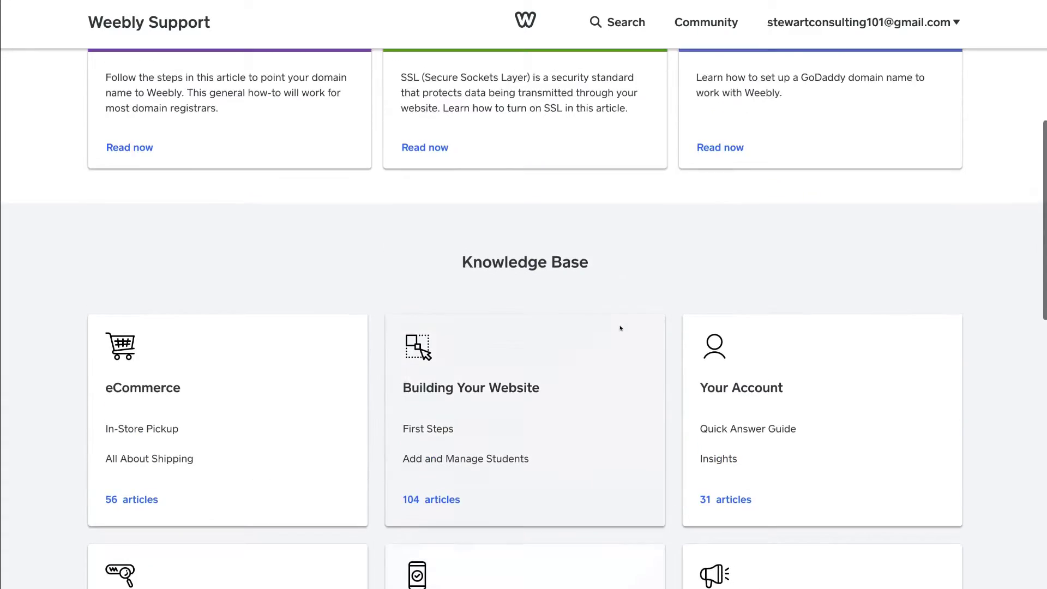
scroll(620, 327, "up", 8)
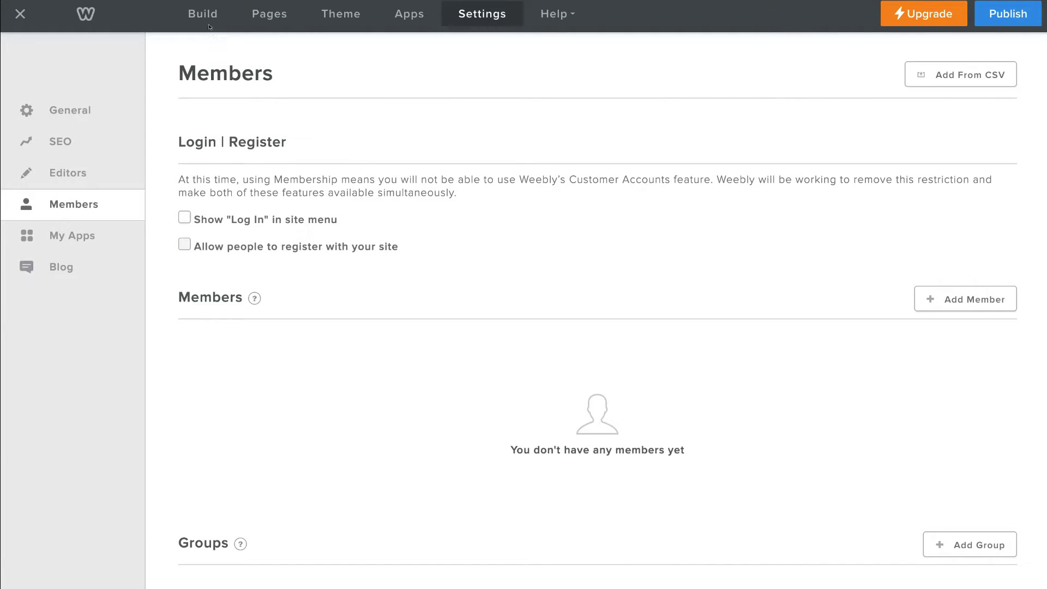
Preview the website's Menu page in the editor's mobile view and look through its content
left_click(197, 11)
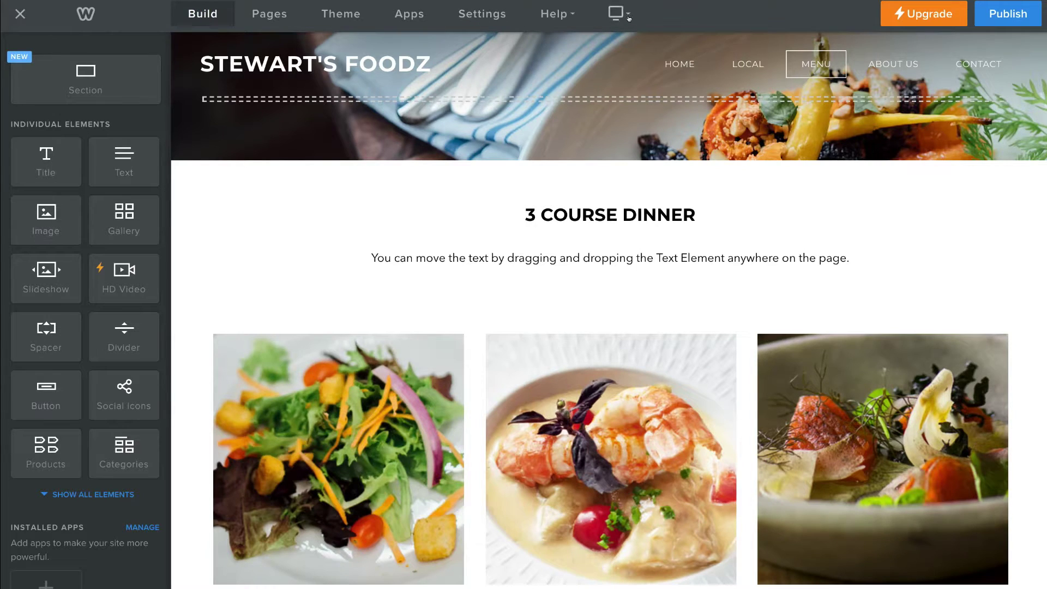
left_click(620, 14)
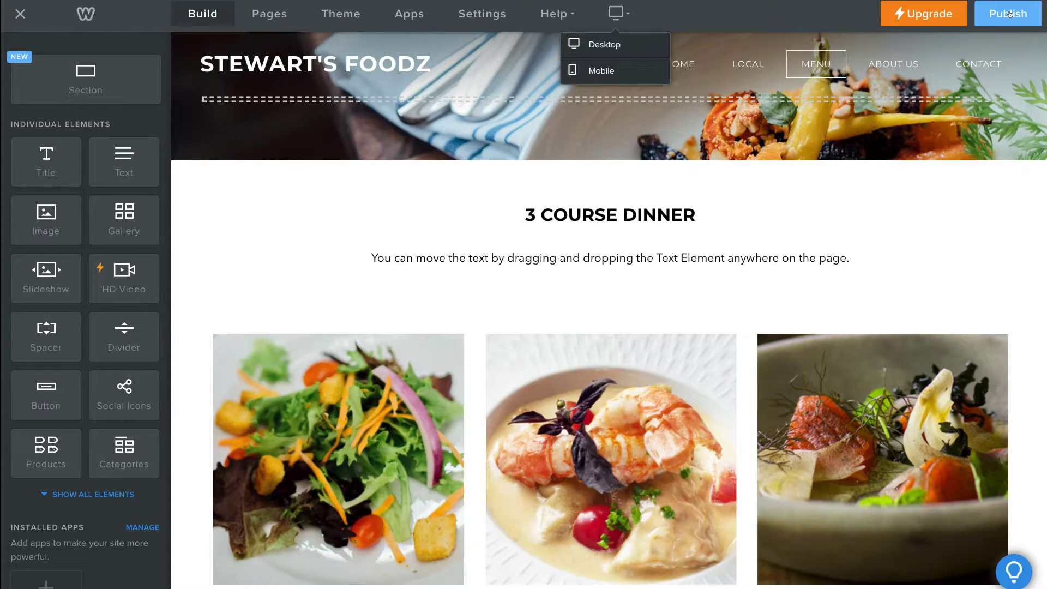
left_click(632, 68)
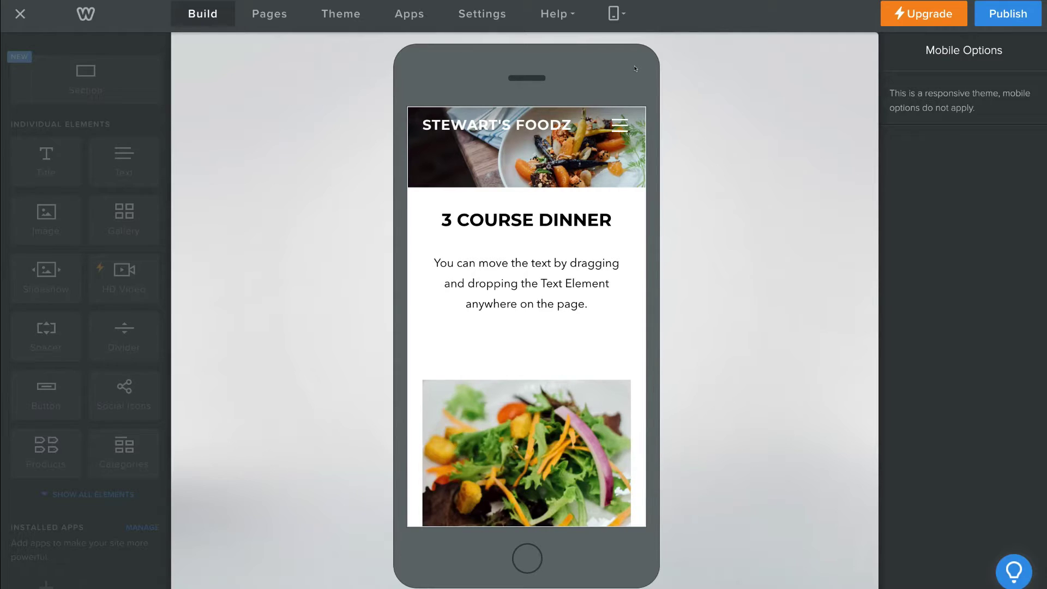
scroll(599, 221, "down", 3)
scroll(599, 221, "down", 8)
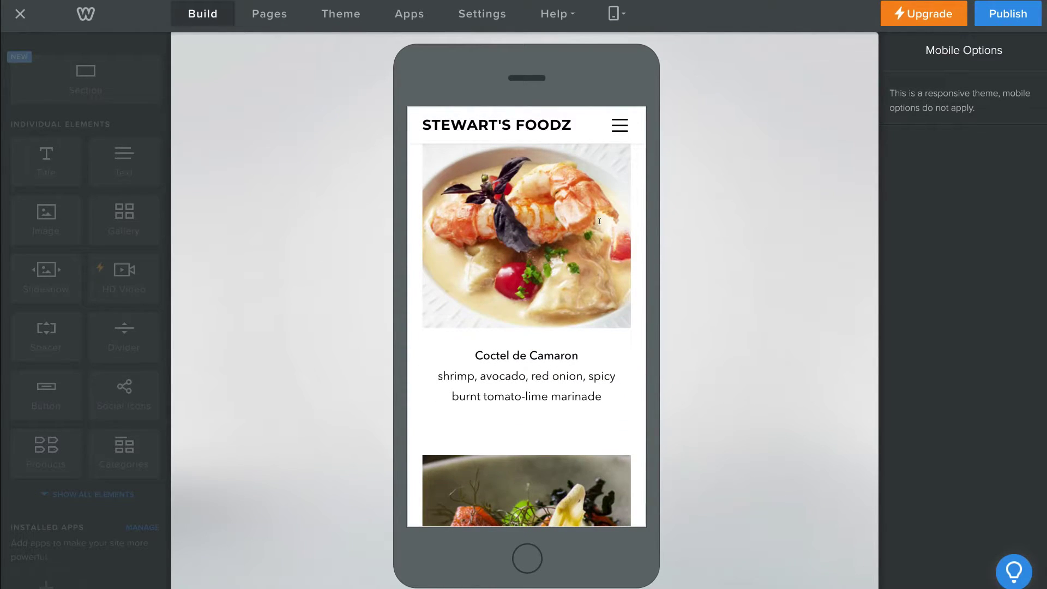
scroll(599, 221, "up", 11)
Switch the editor back to desktop view and look over the Menu page
left_click(613, 14)
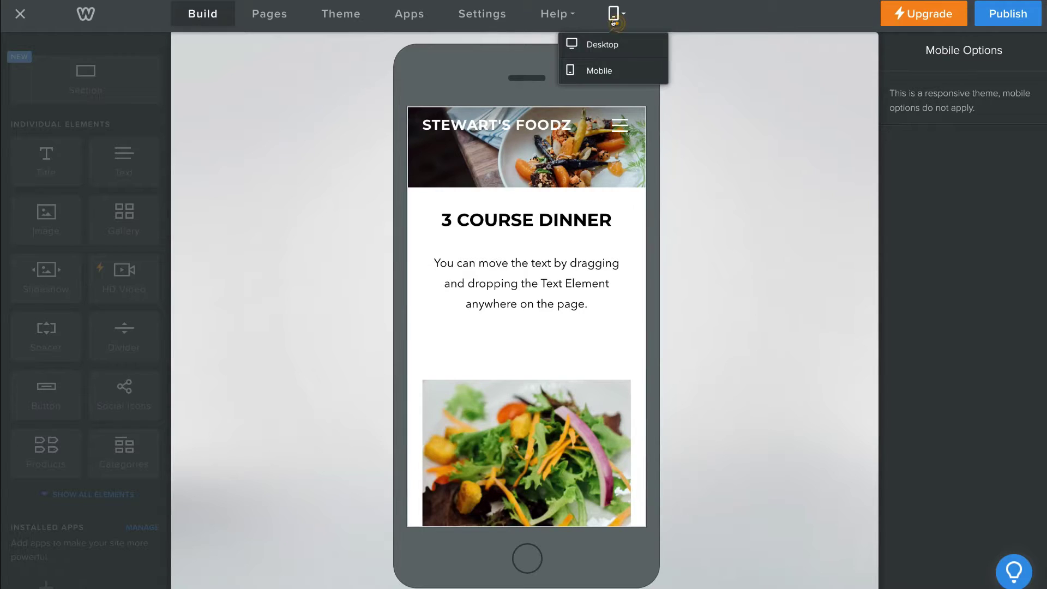
left_click(611, 43)
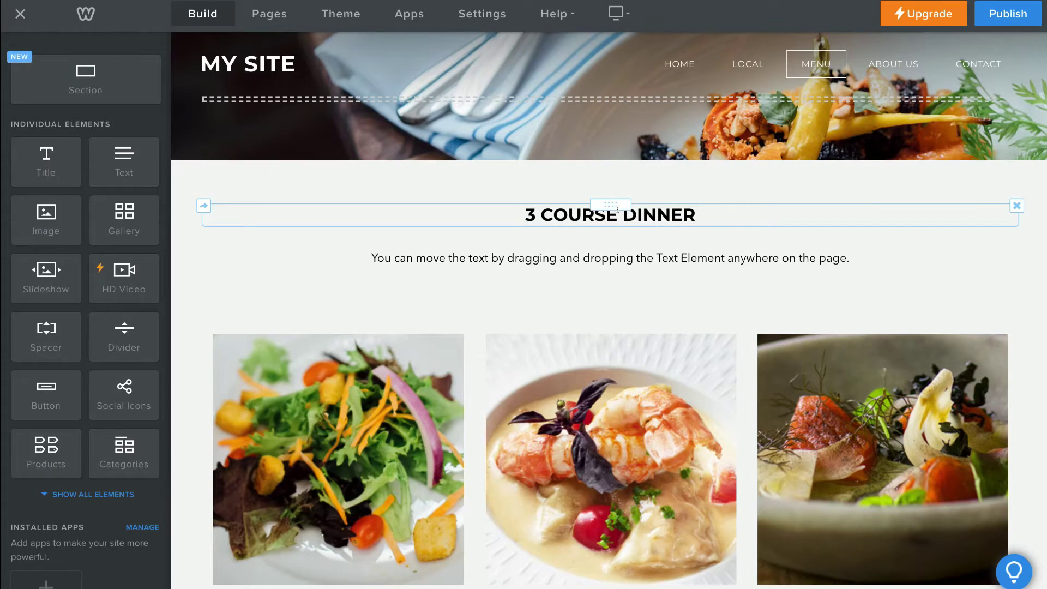
scroll(618, 210, "down", 5)
scroll(617, 210, "up", 3)
left_click(616, 12)
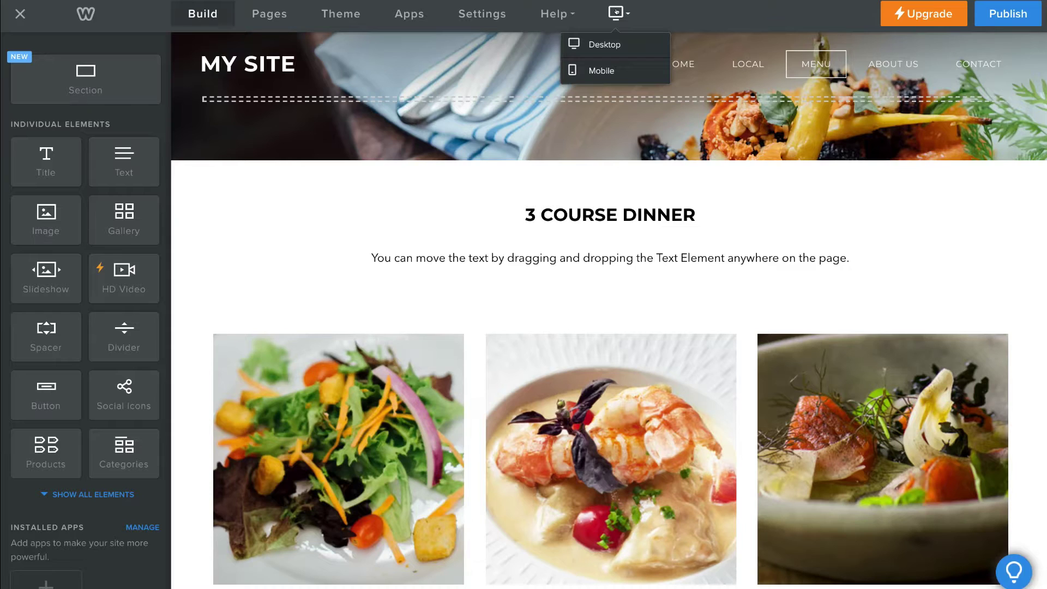
Open the Home page from the site's page list and return to building its content
left_click(616, 12)
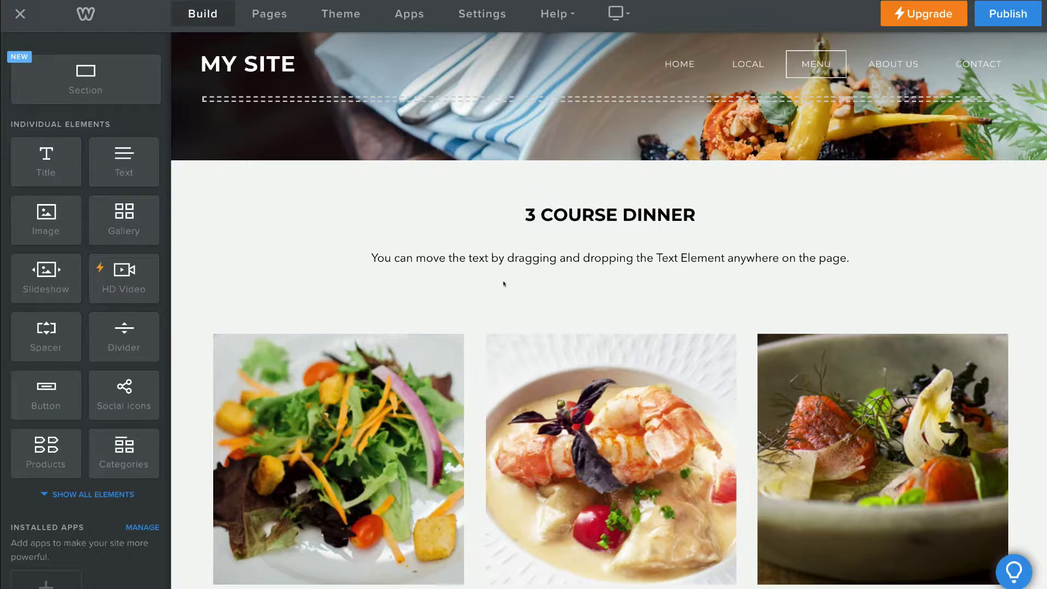
left_click(269, 14)
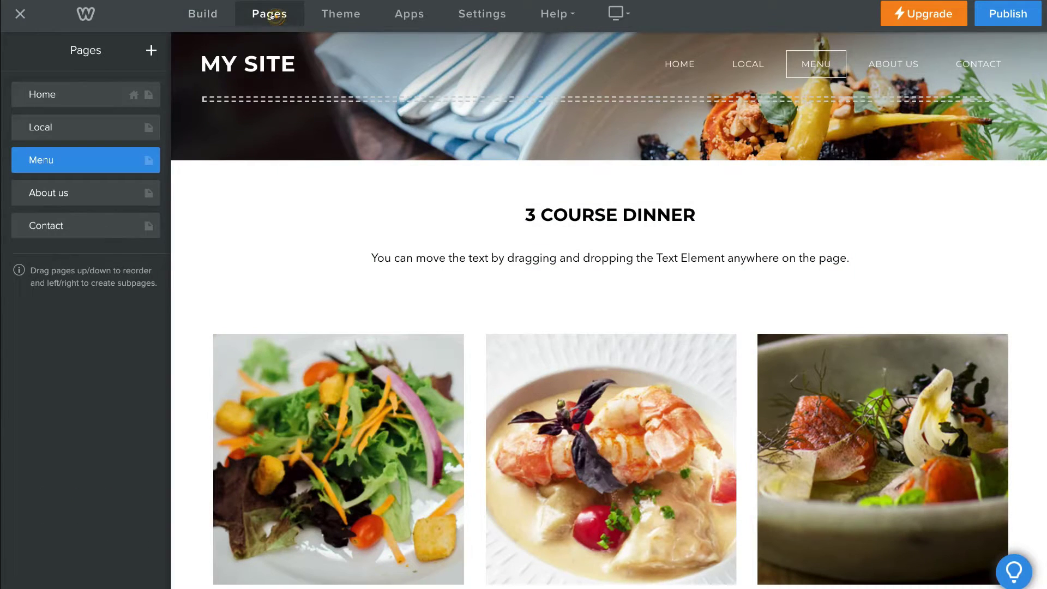
left_click(94, 94)
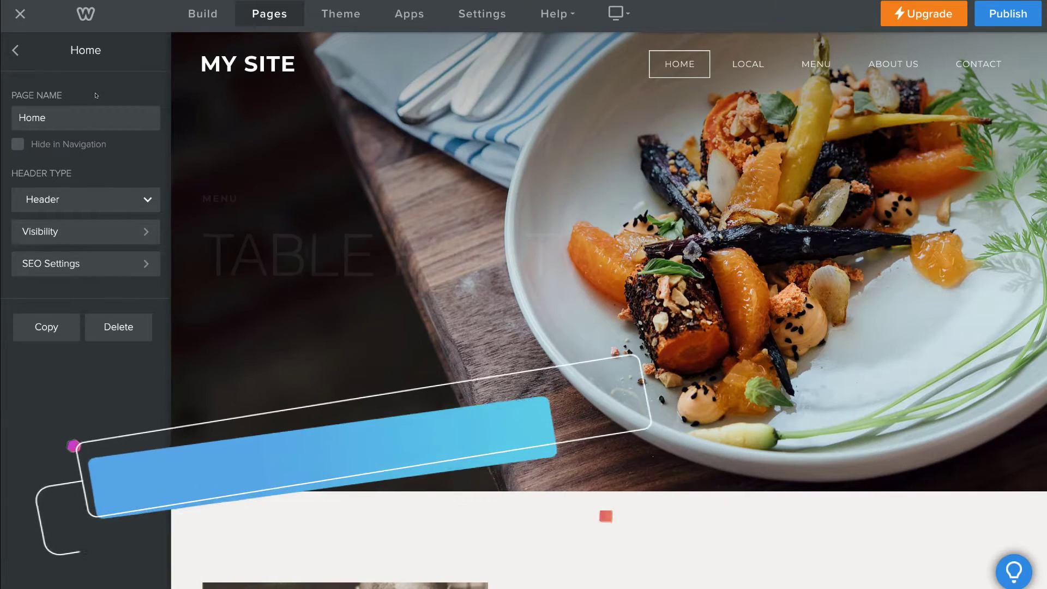
left_click(14, 50)
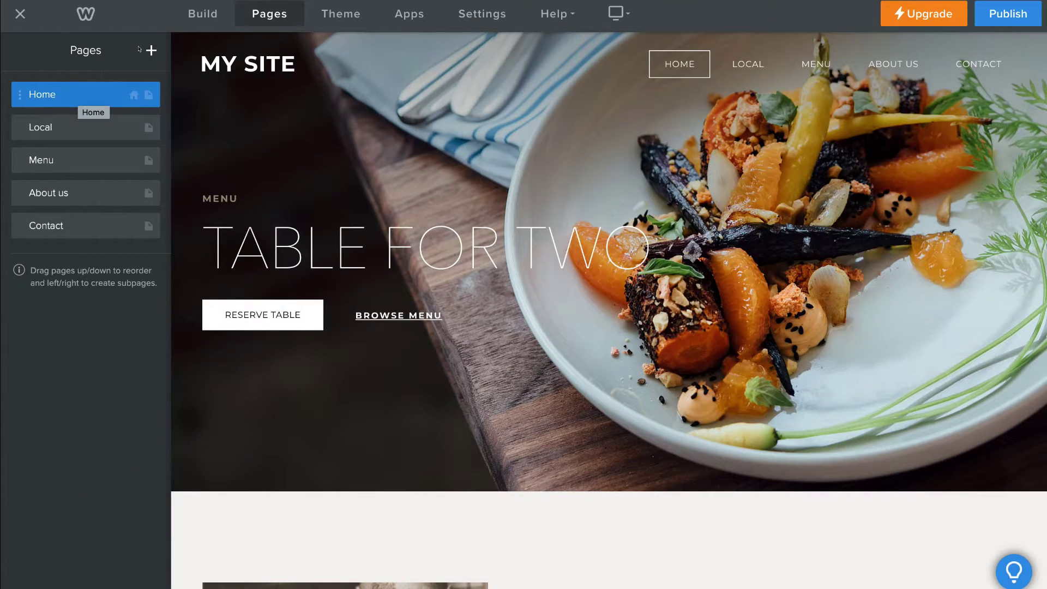
left_click(192, 14)
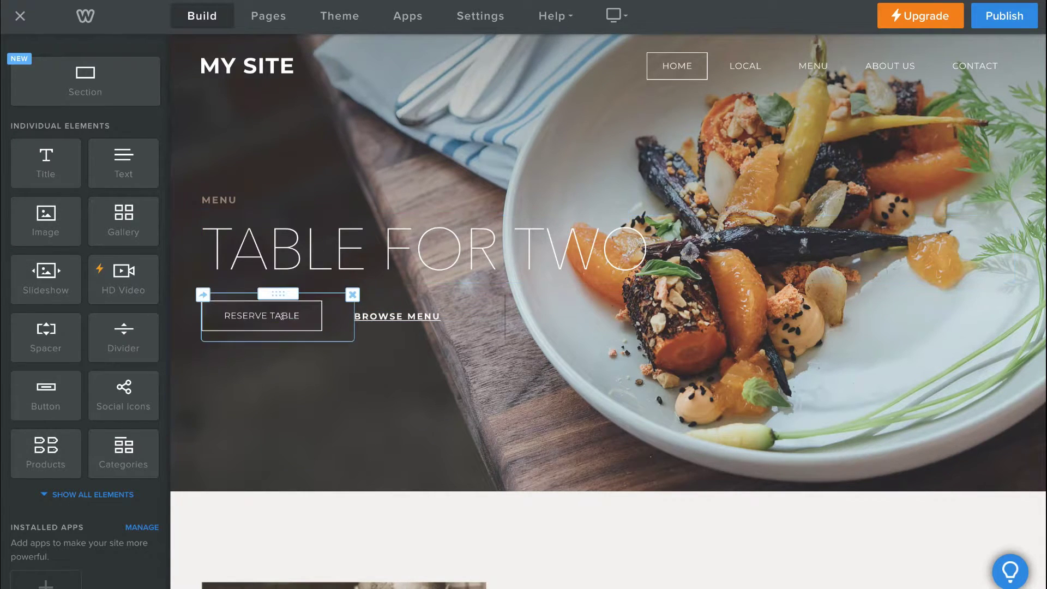
Look over the Home page's header, head chef section and menu section
scroll(396, 312, "down", 8)
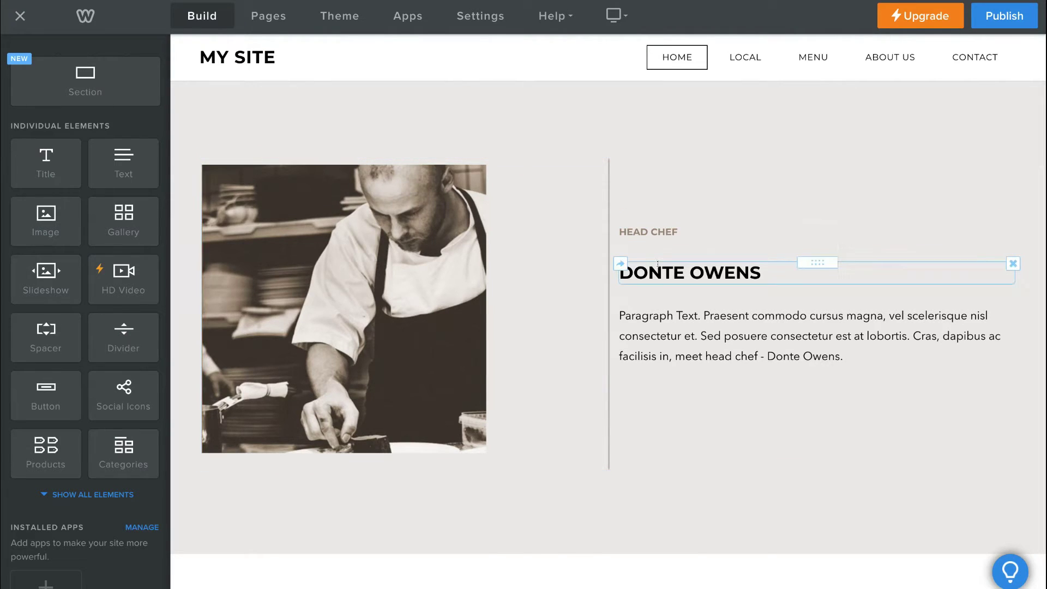
scroll(661, 320, "down", 4)
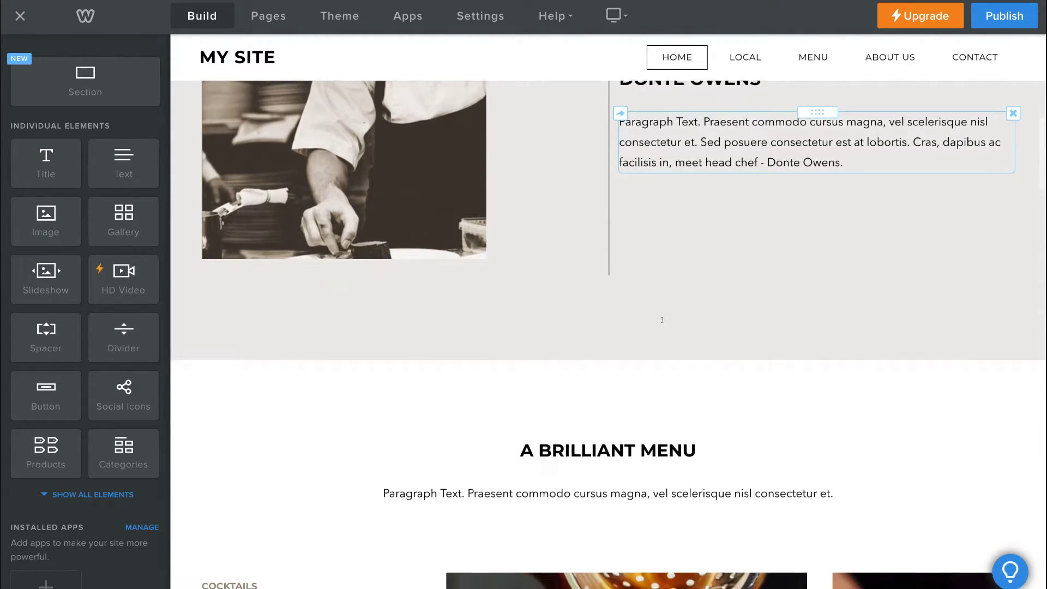
scroll(662, 320, "down", 2)
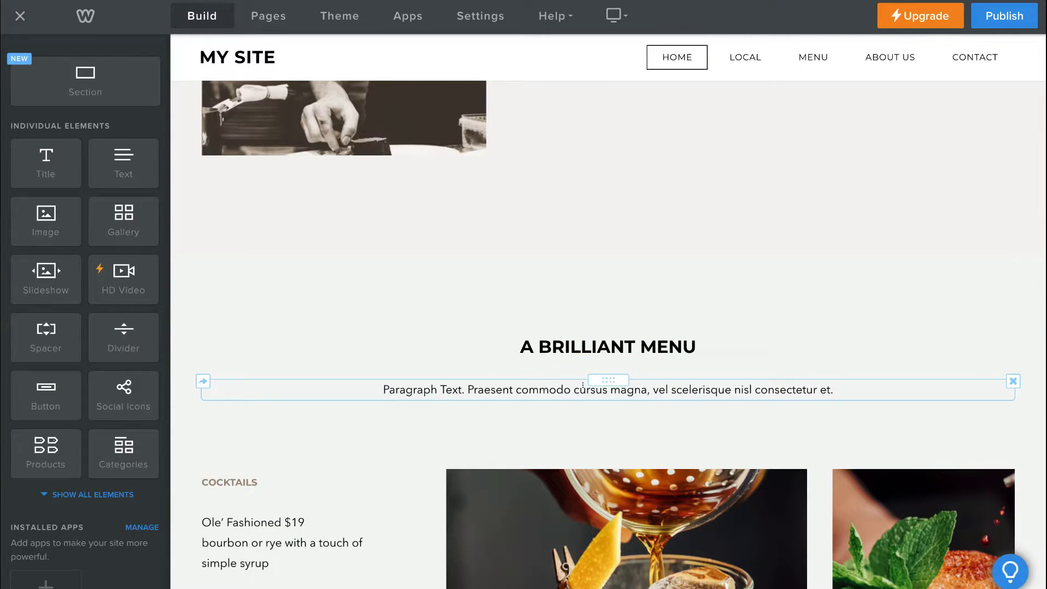
scroll(598, 266, "up", 10)
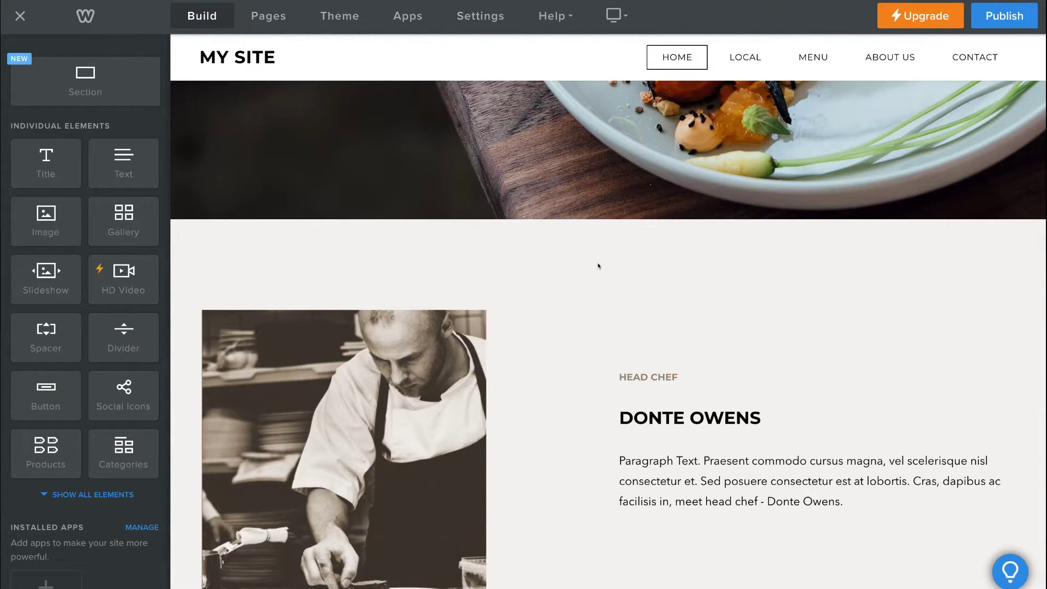
scroll(598, 266, "down", 1)
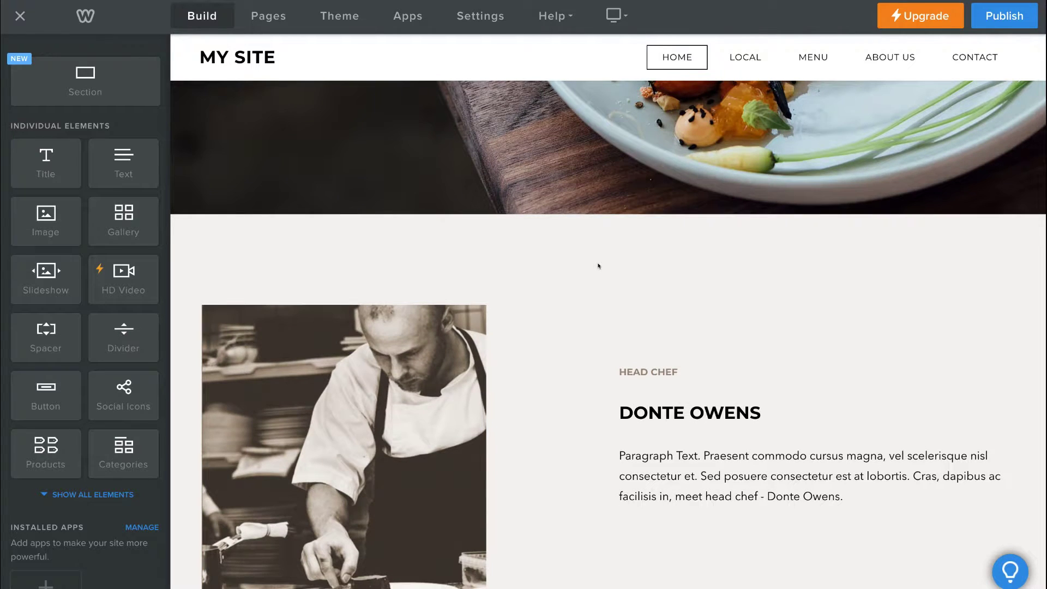
scroll(598, 266, "up", 5)
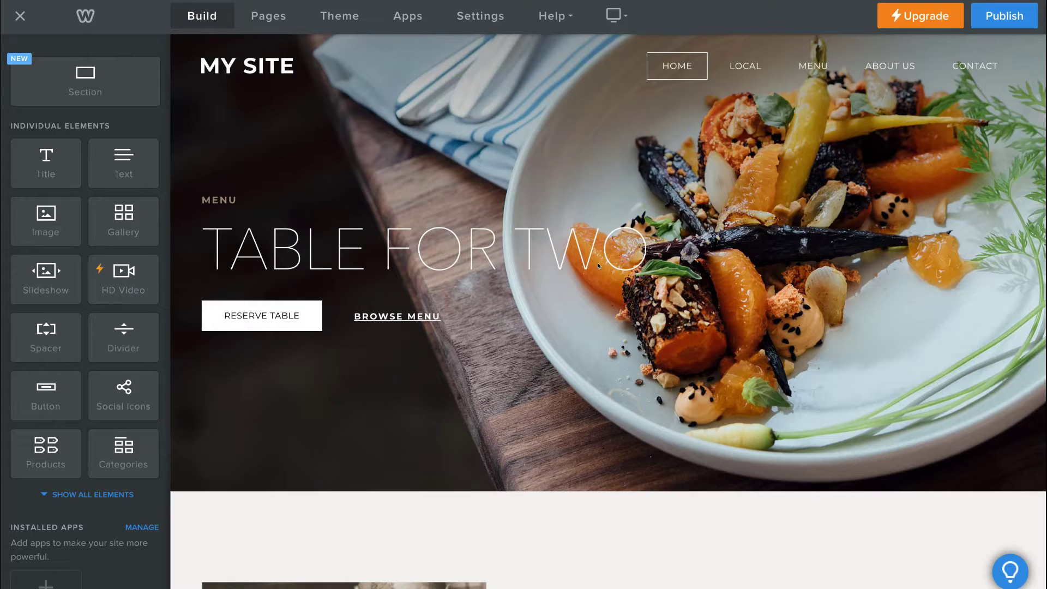
mouse_move(592, 171)
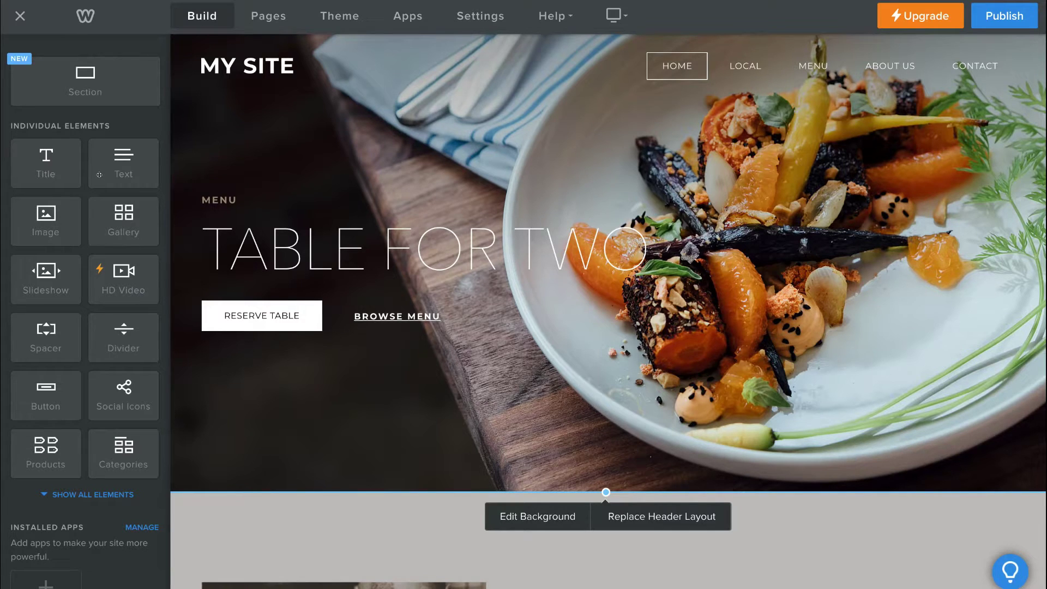
Add a blank section between the Home page's header and the head chef section, without choosing a preset layout
scroll(313, 205, "down", 4)
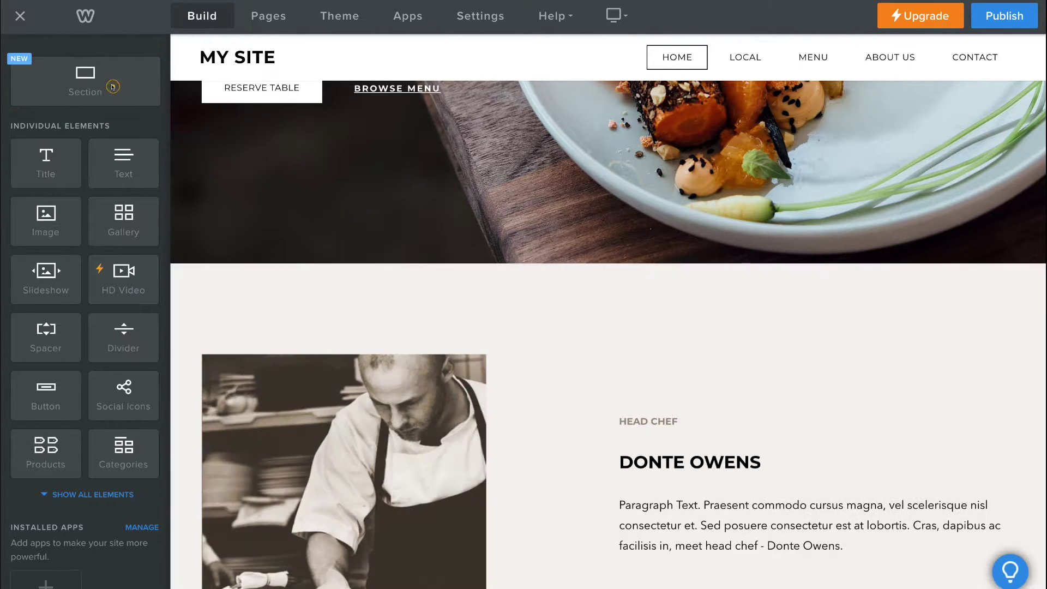
left_click_drag(110, 89, 613, 274)
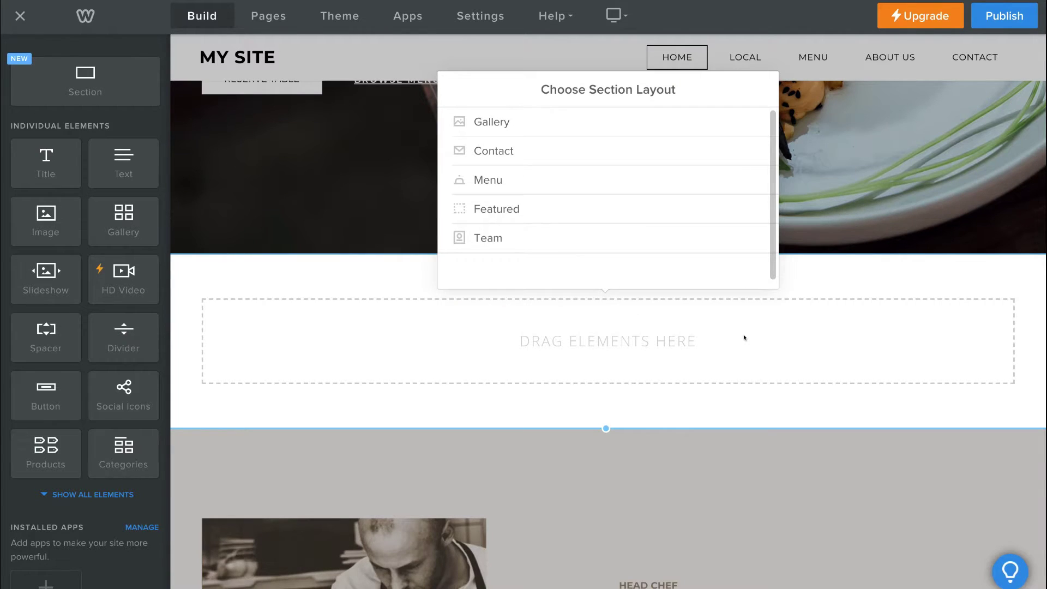
left_click(604, 341)
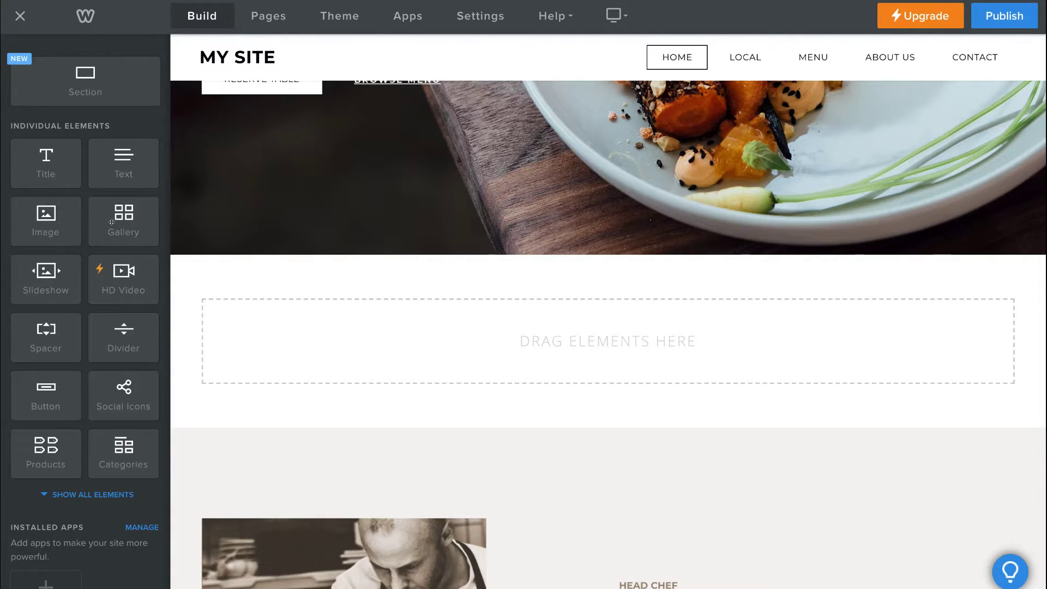
Place two empty image elements side by side in the new section below the header
left_click_drag(64, 218, 593, 382)
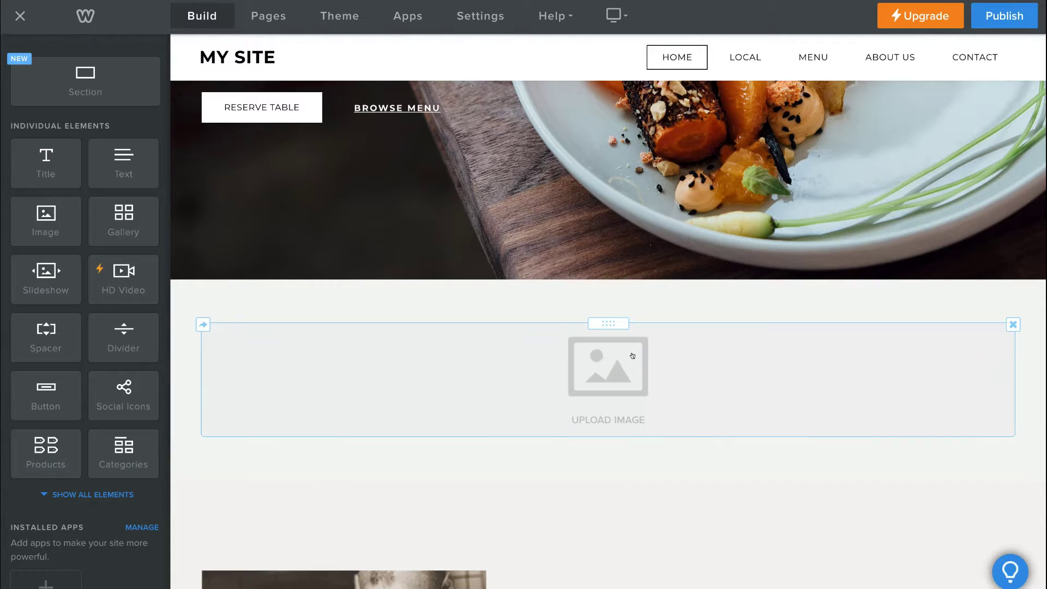
left_click(605, 380)
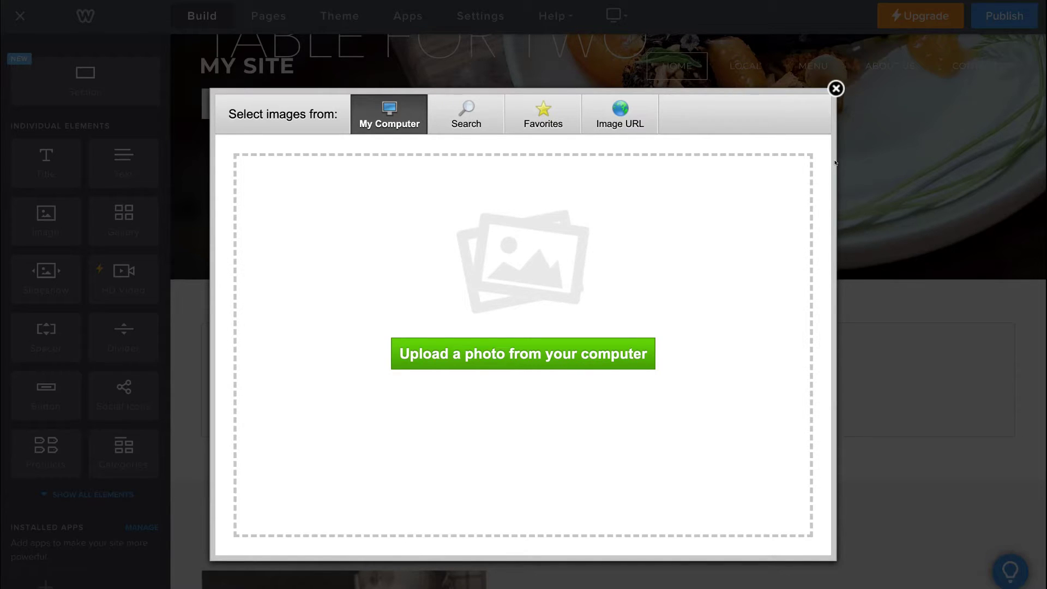
left_click(835, 89)
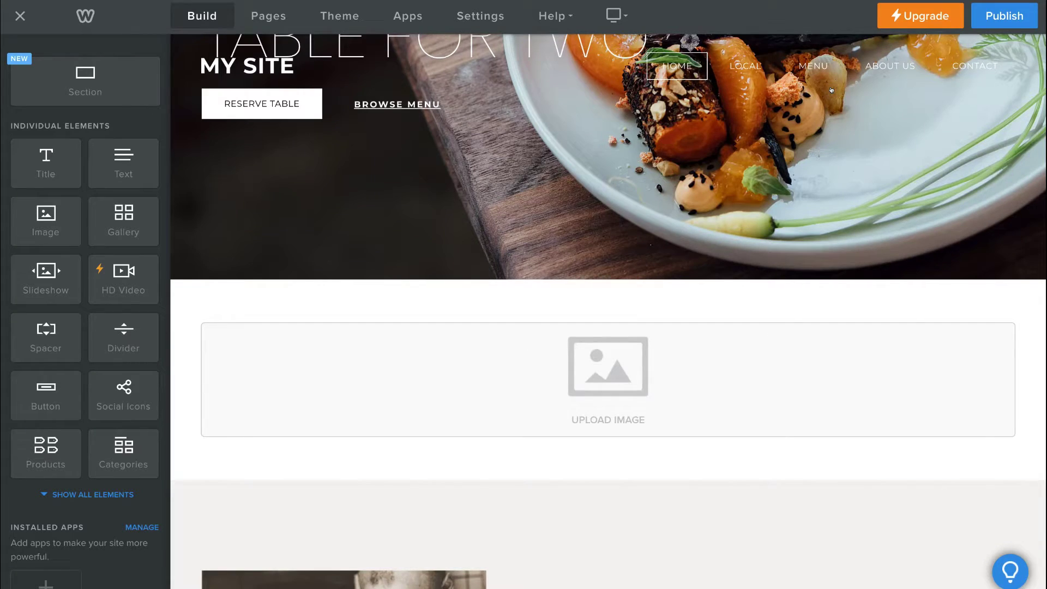
left_click_drag(55, 220, 746, 378)
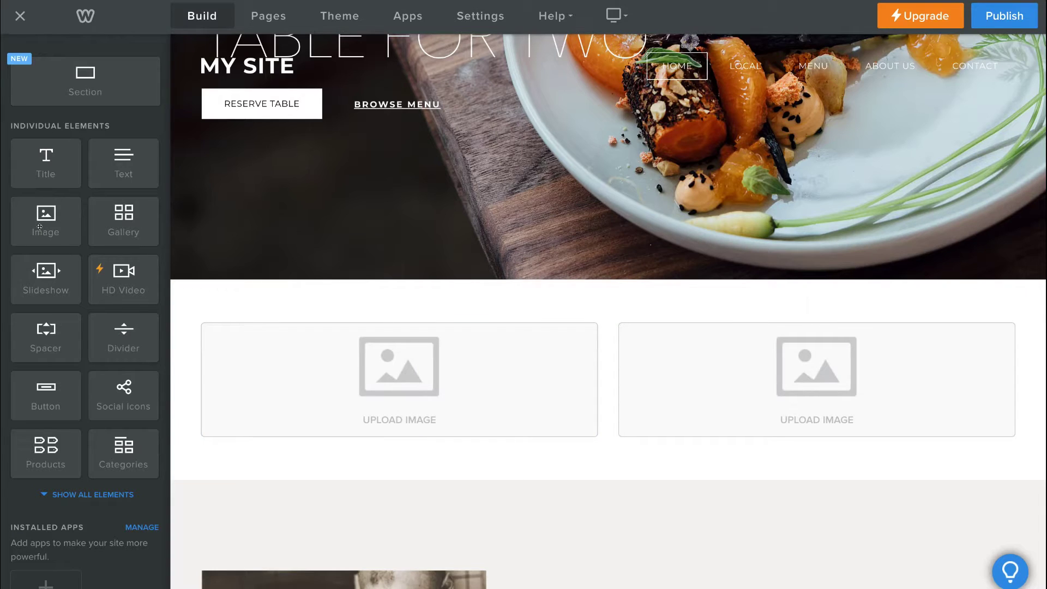
Add a text element between the two image placeholders and enter "hahgshegghdhdgehehd" in it
left_click_drag(114, 161, 309, 246)
left_click_drag(484, 326, 603, 380)
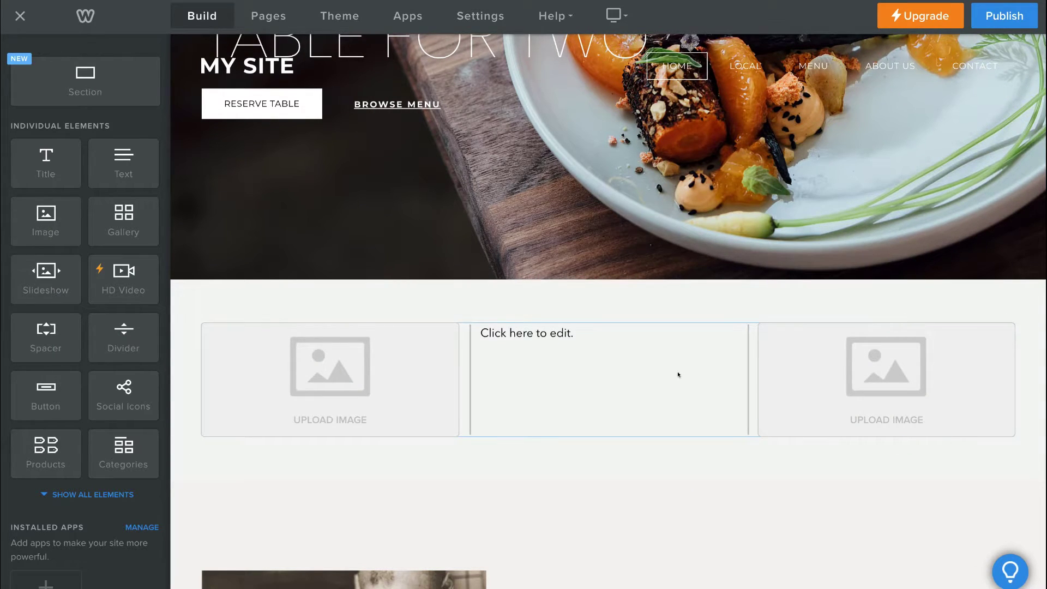
left_click(552, 335)
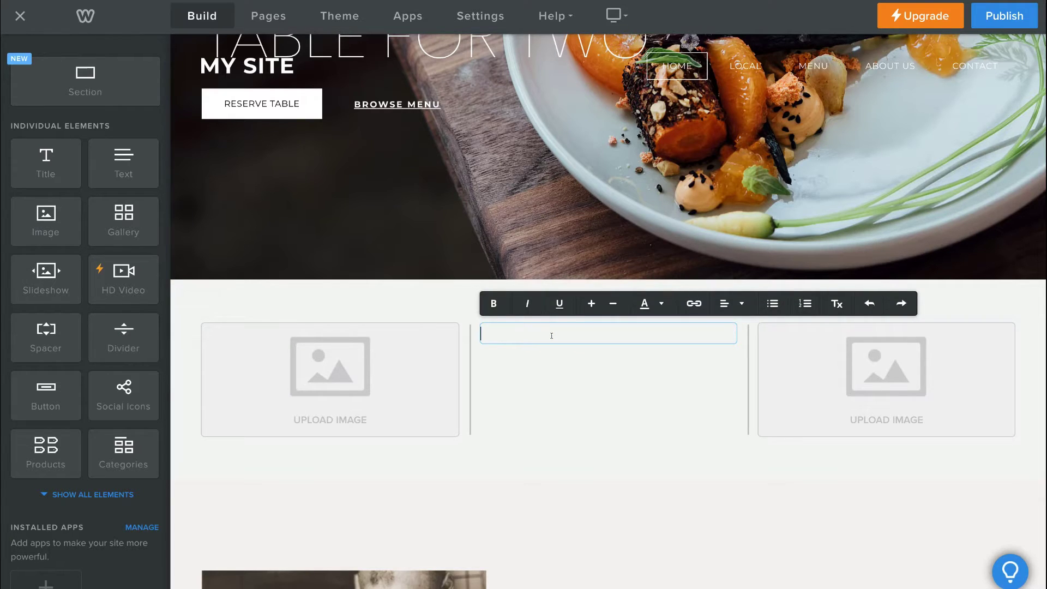
type("hahgshegghdhdgehehd")
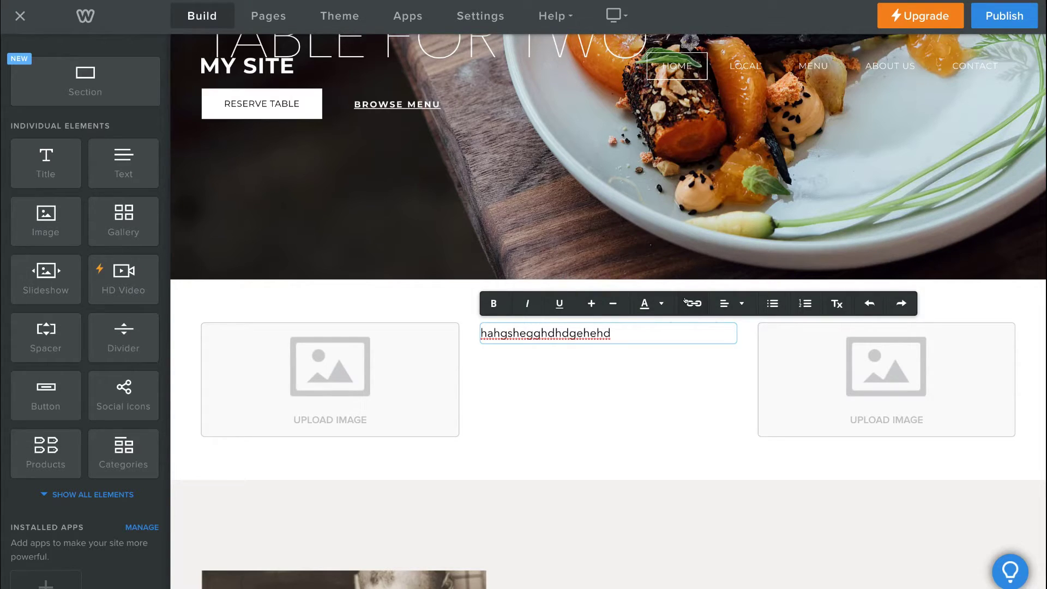
left_click(719, 379)
Replace the header headline "TABLE FOR TWO" with "Stewart's Foodz"
scroll(718, 379, "up", 4)
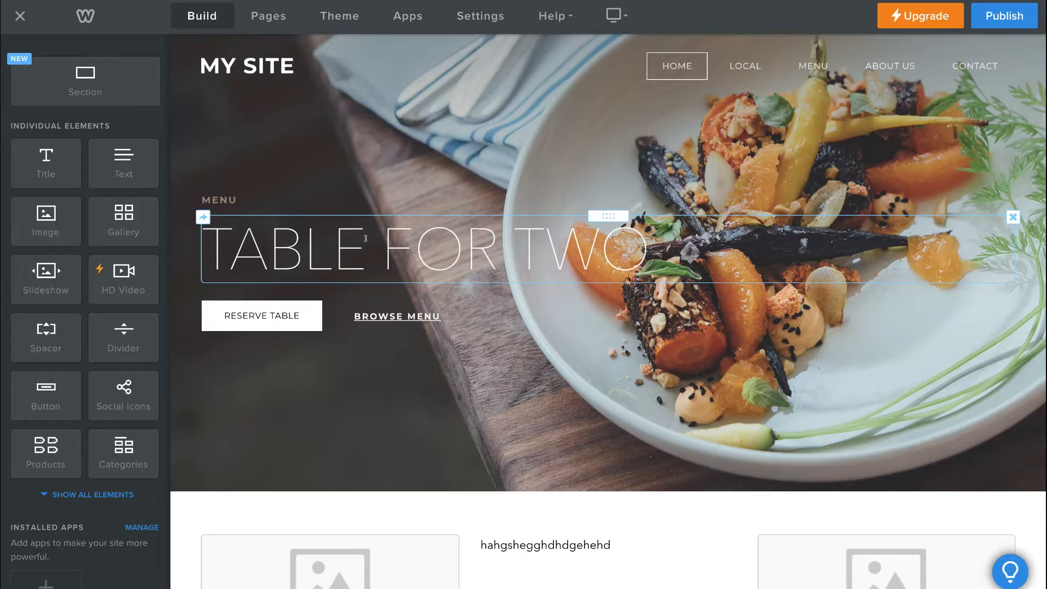
triple_click(441, 234)
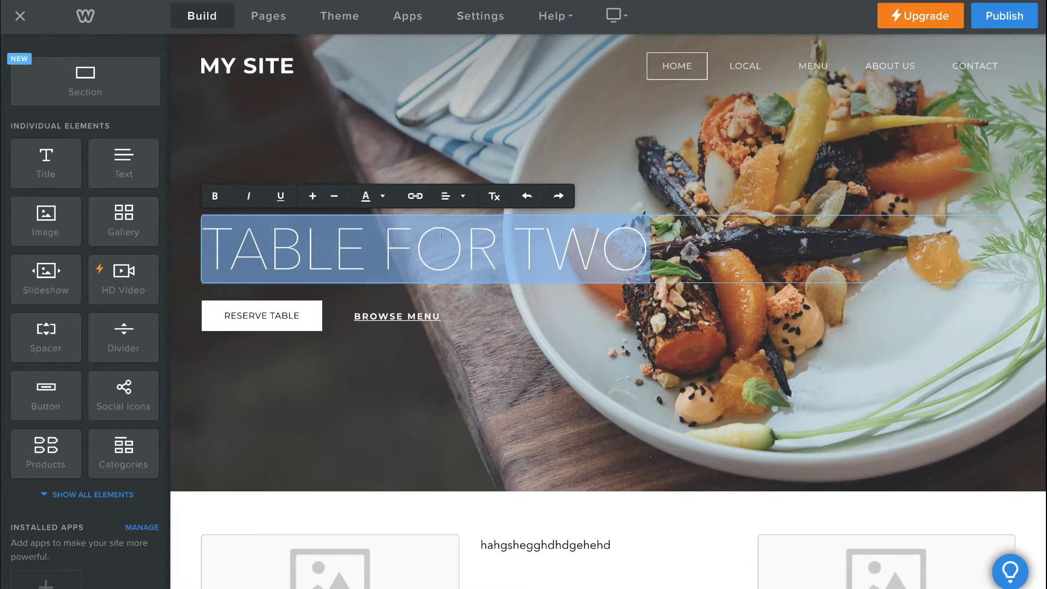
type("Stewart")
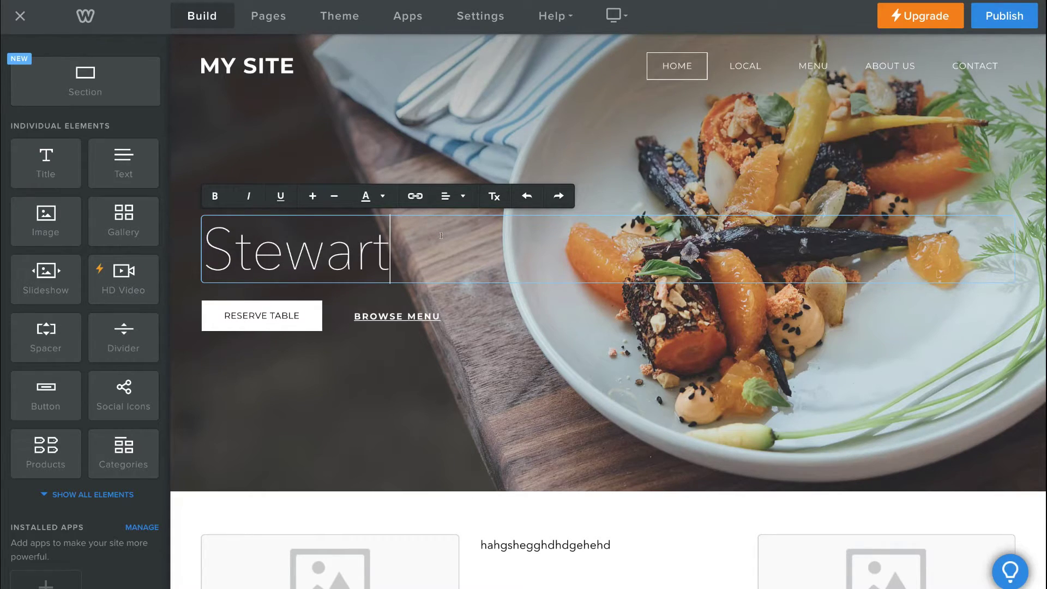
type("'s Foodz")
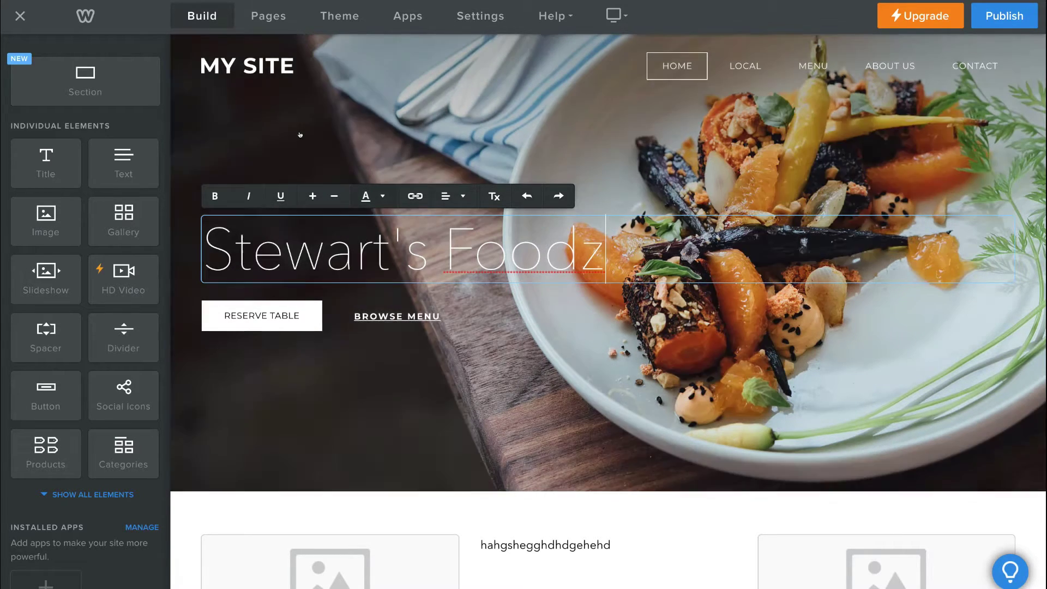
left_click(377, 165)
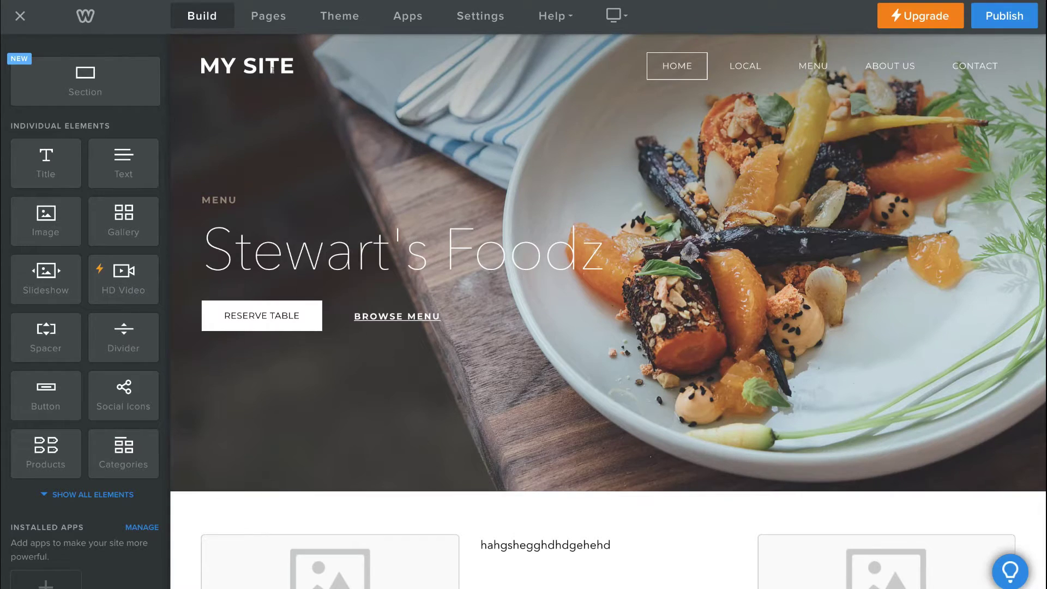
Change the site title text to "STEWART'S FOODZ"
left_click(280, 71)
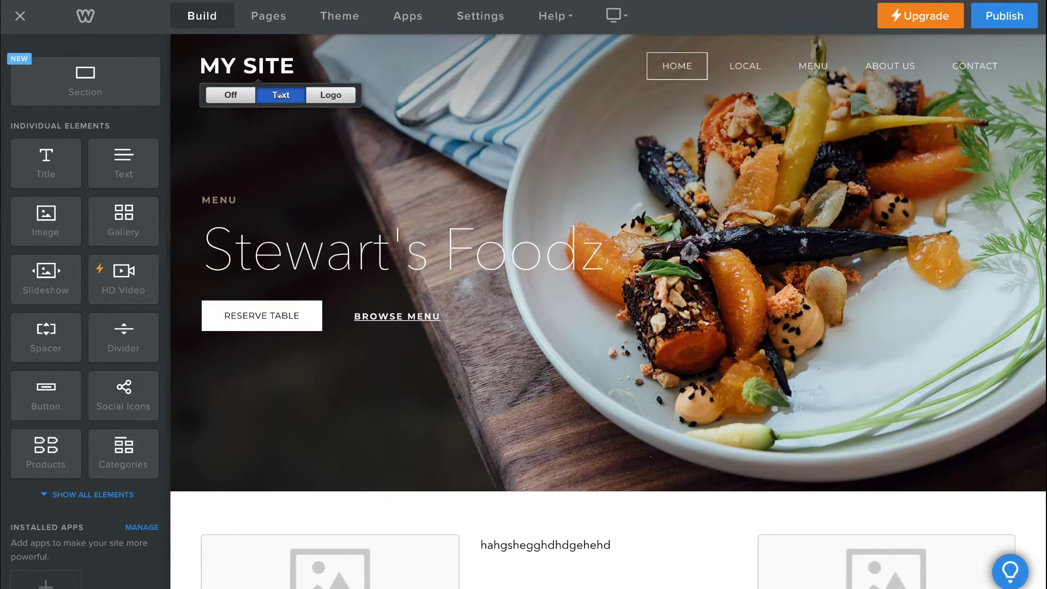
double_click(268, 66)
triple_click(267, 67)
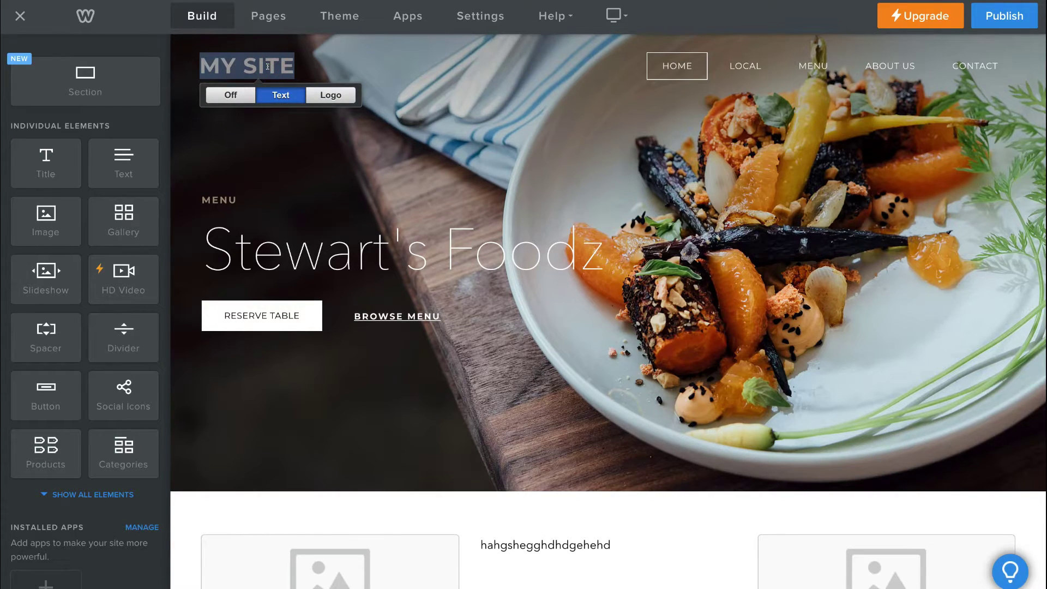
type("STEWART'S FOODZ")
left_click(289, 142)
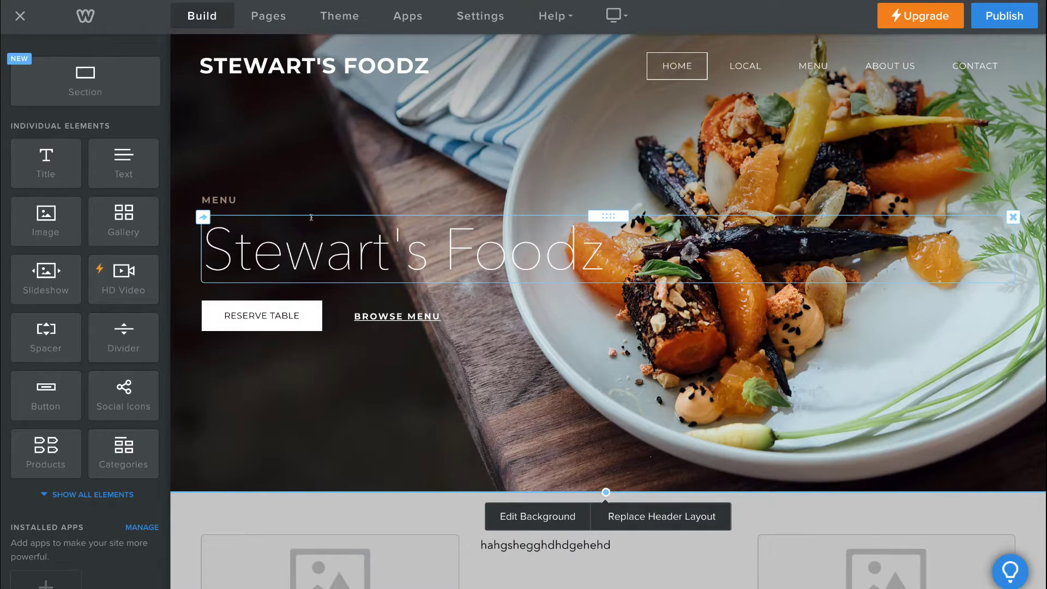
Replace the small "MENU" label above the header headline with "Welcome"
double_click(226, 195)
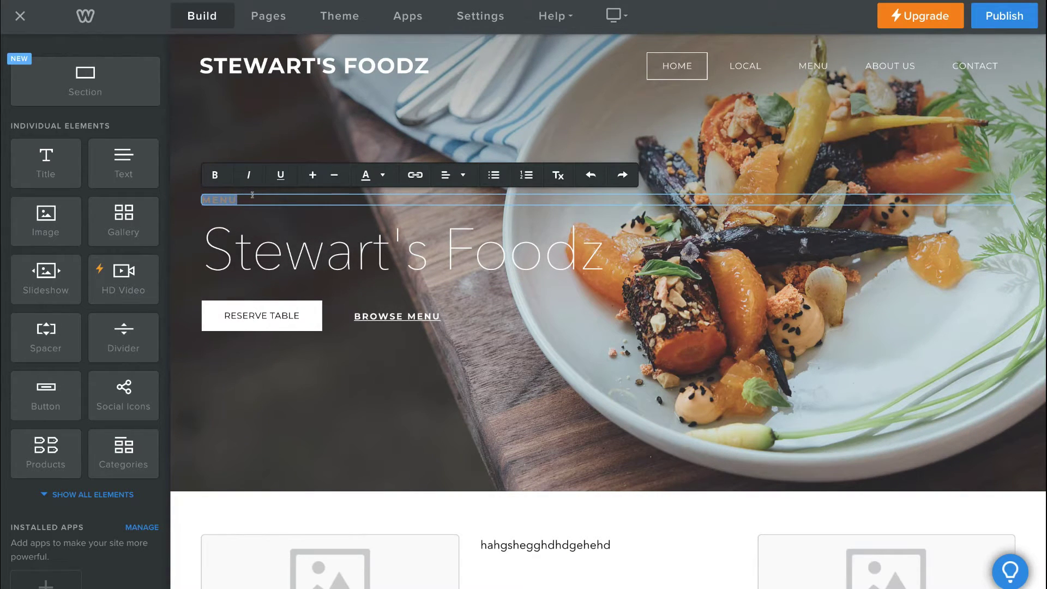
type("Welcome")
left_click(260, 208)
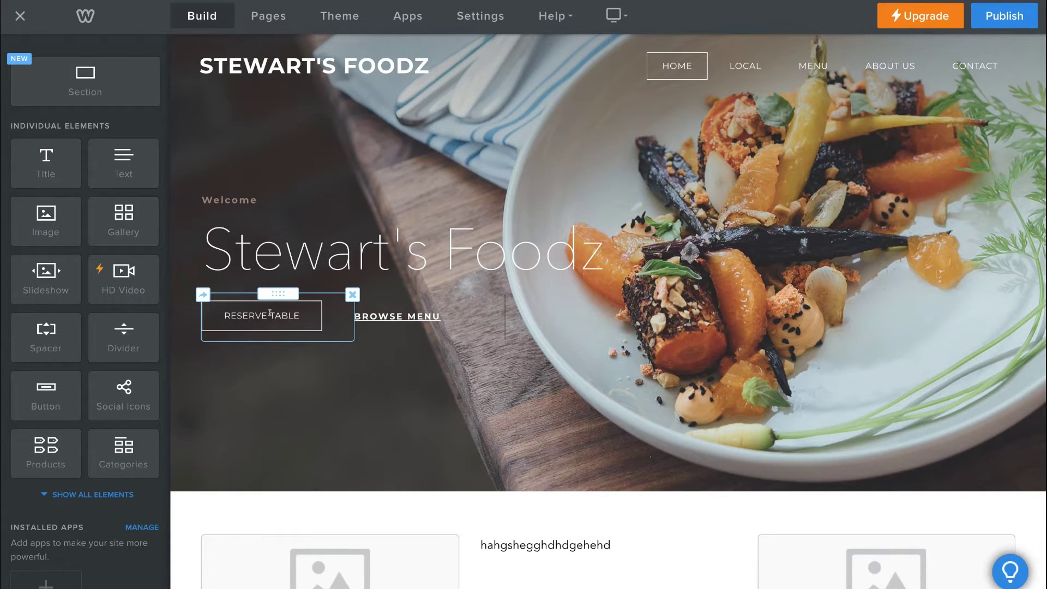
Try the centre and right positions for the Reserve Table button and set it back to left
double_click(278, 315)
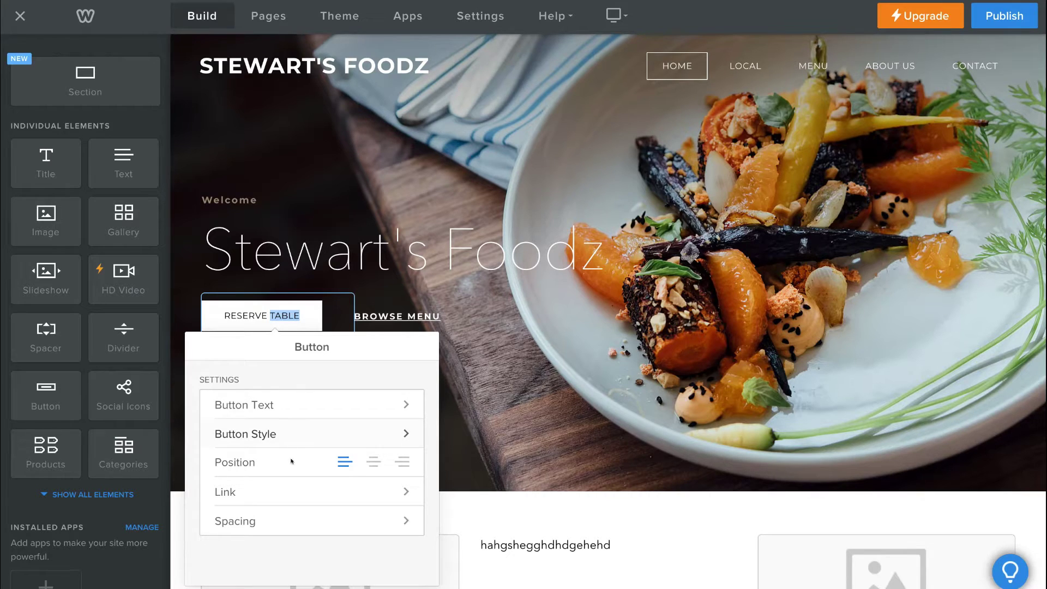
left_click(373, 462)
left_click(400, 461)
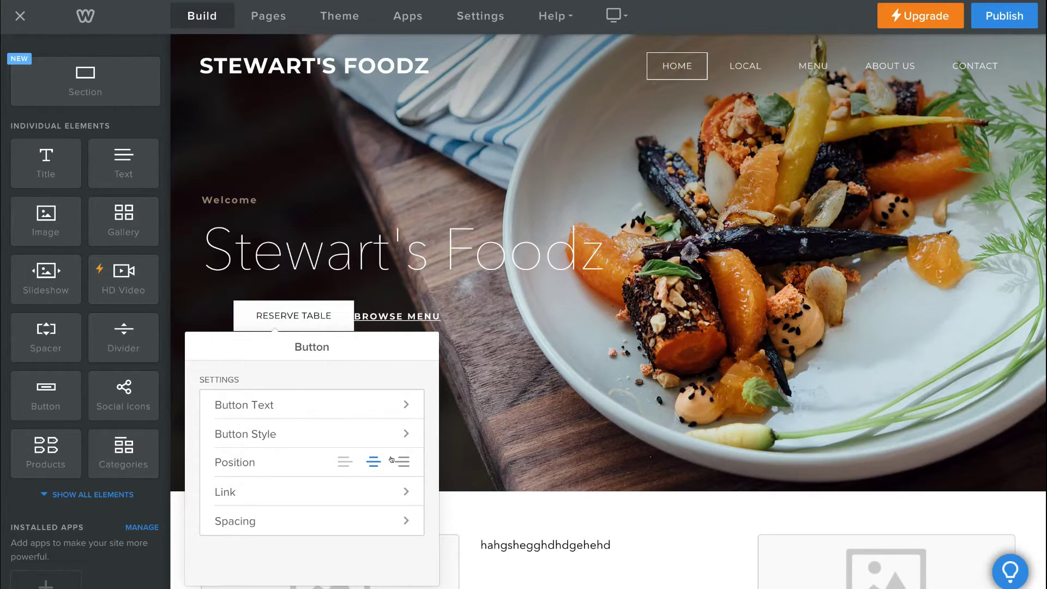
left_click(373, 461)
left_click(346, 460)
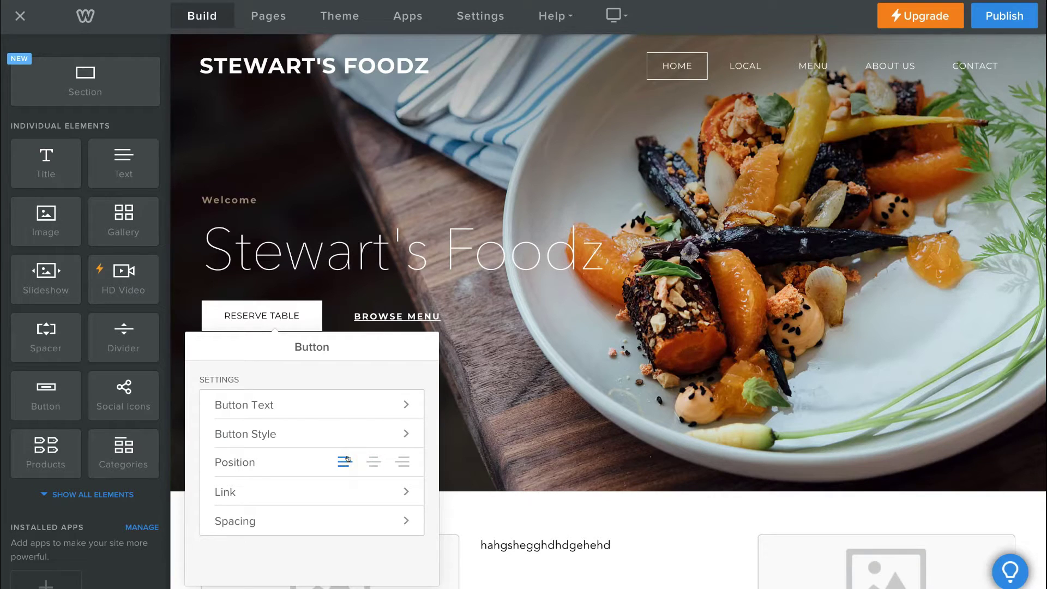
Look through the link types available for the Reserve Table button, including Website URL, Standard Page and Product Page
left_click(363, 490)
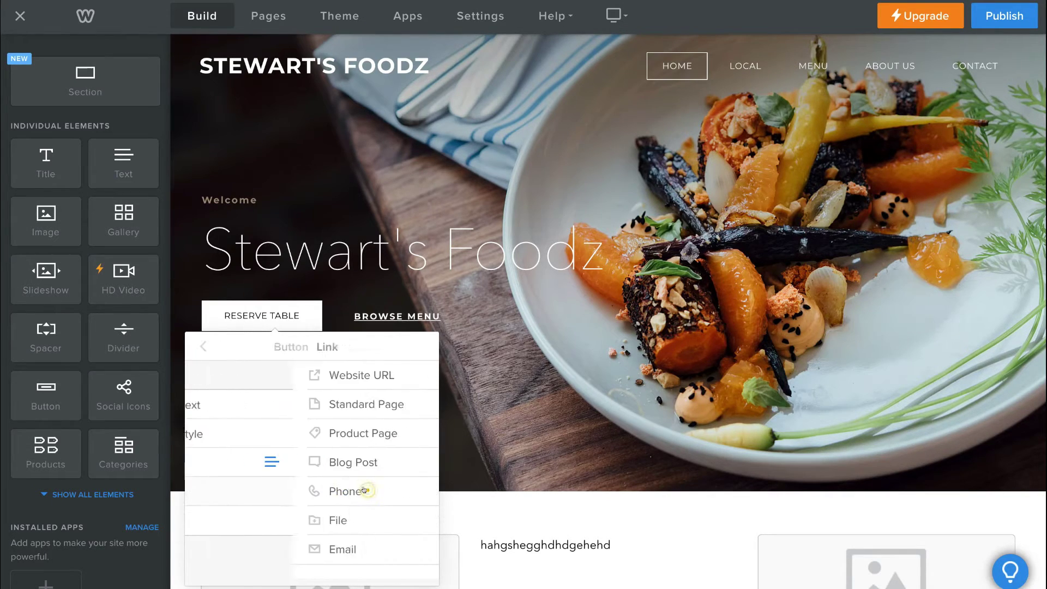
left_click(331, 404)
left_click(325, 376)
left_click(323, 403)
left_click(320, 432)
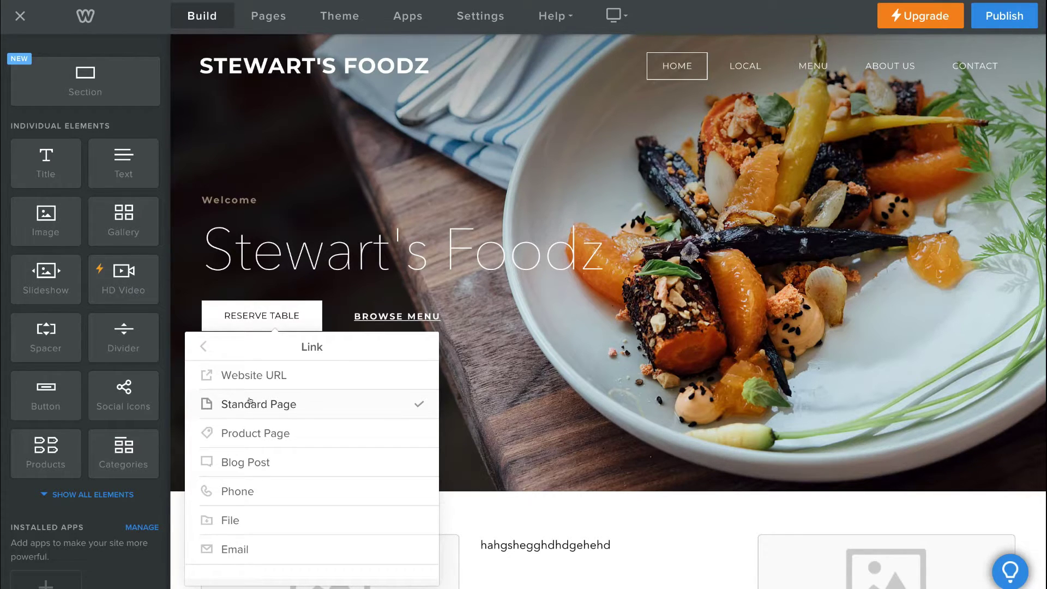
left_click(200, 347)
left_click(486, 345)
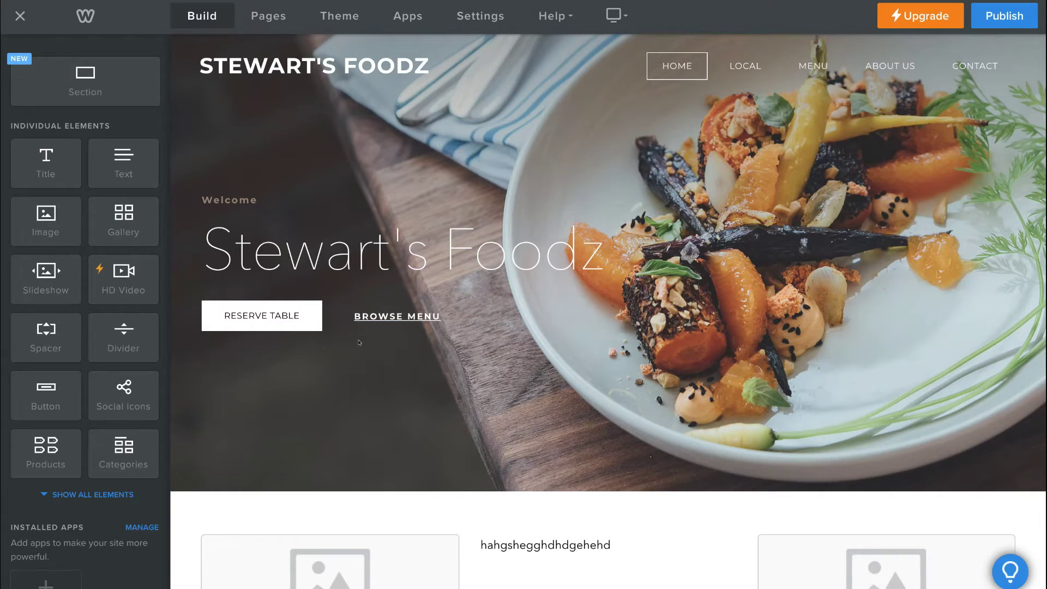
Link the Browse Menu text in the header to the Menu standard page
left_click(391, 315)
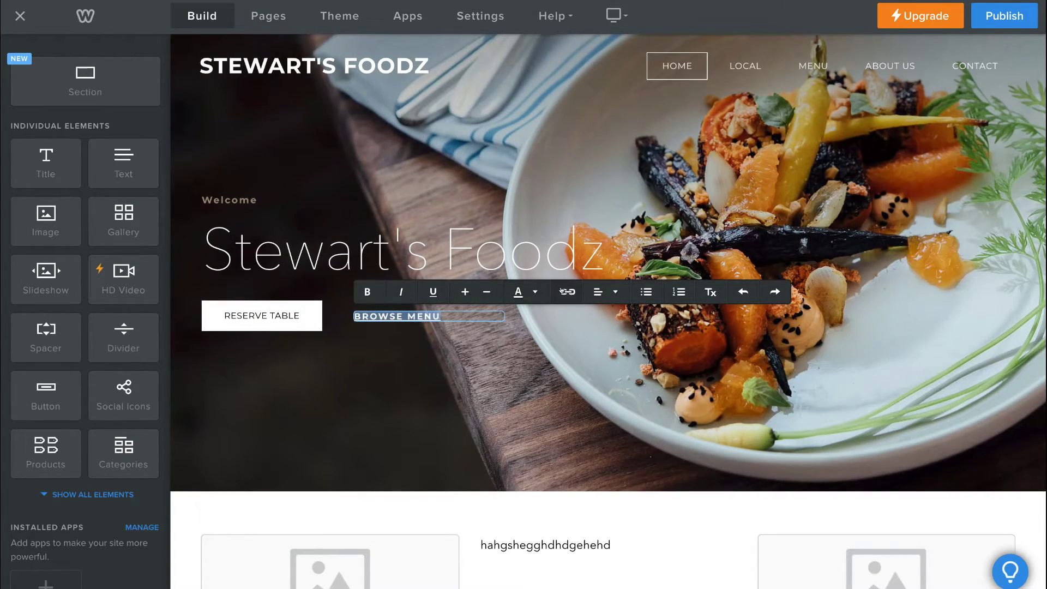
left_click(562, 290)
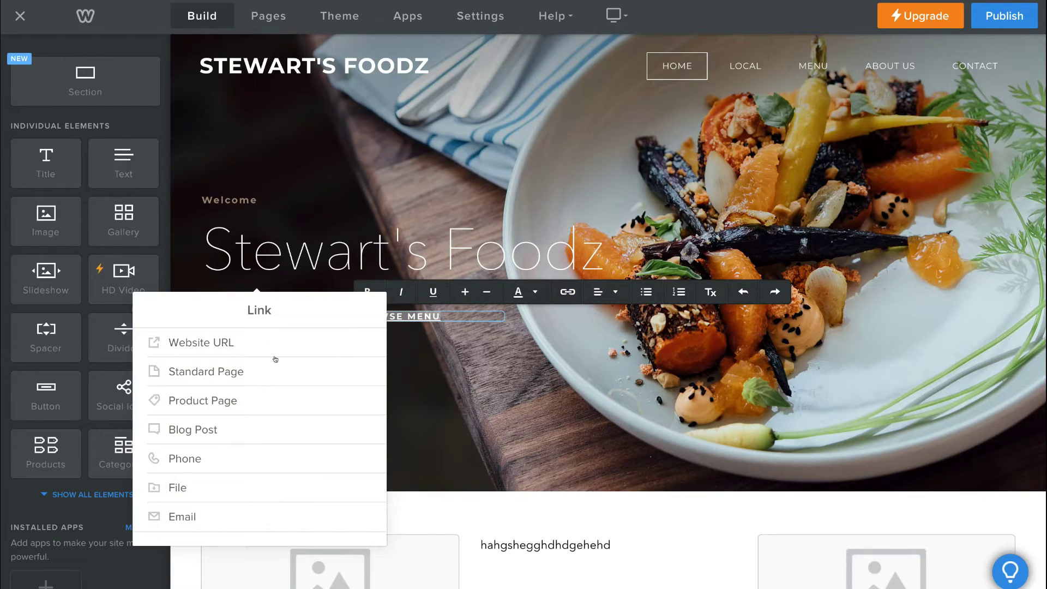
left_click(243, 369)
left_click(205, 473)
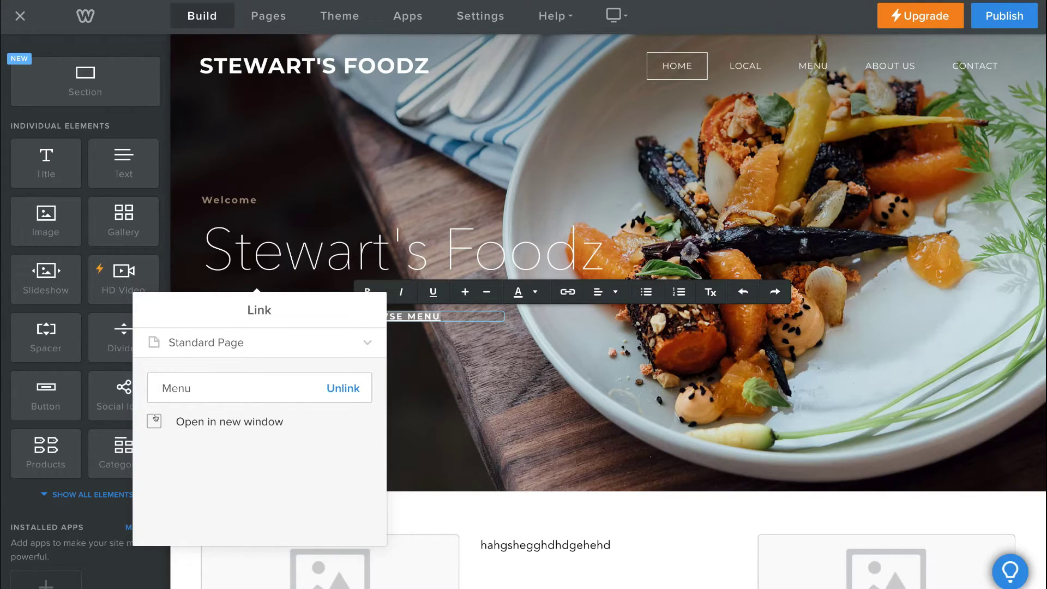
left_click(361, 398)
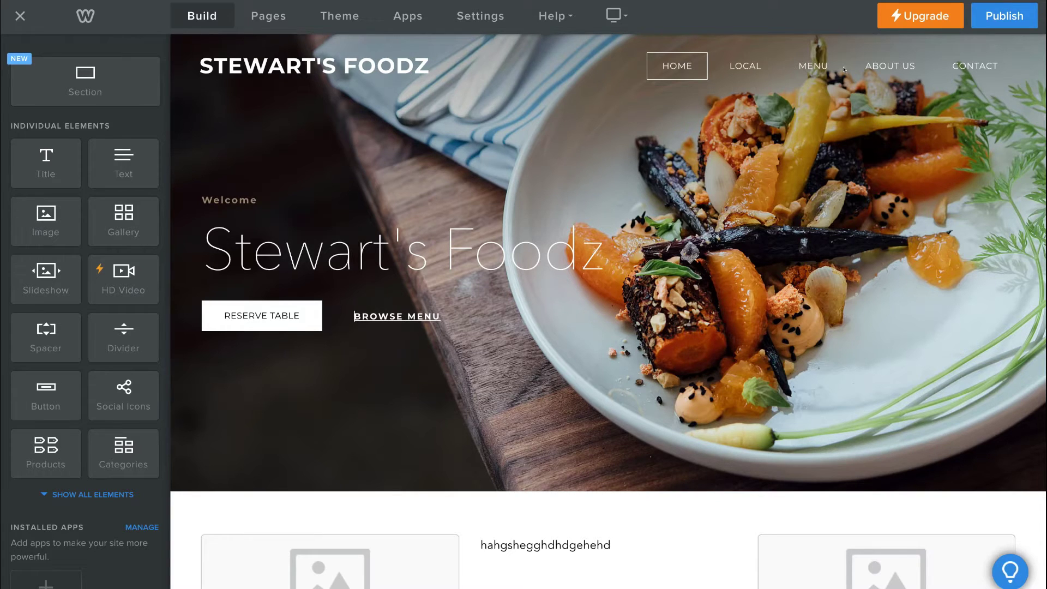
Delete the image placeholder to the left of the text in the section below the header
scroll(671, 253, "down", 5)
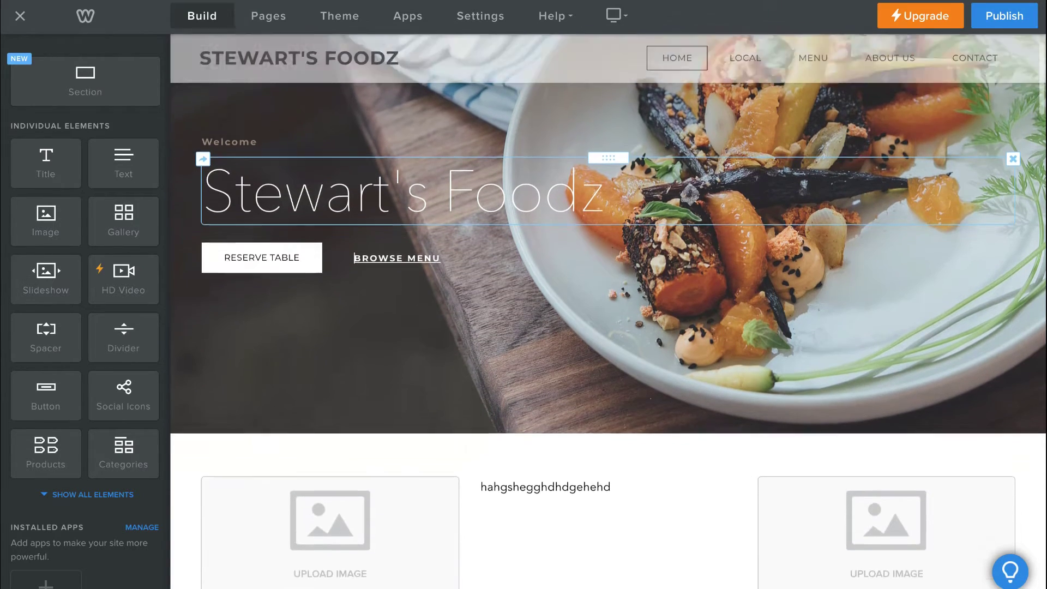
scroll(671, 254, "down", 1)
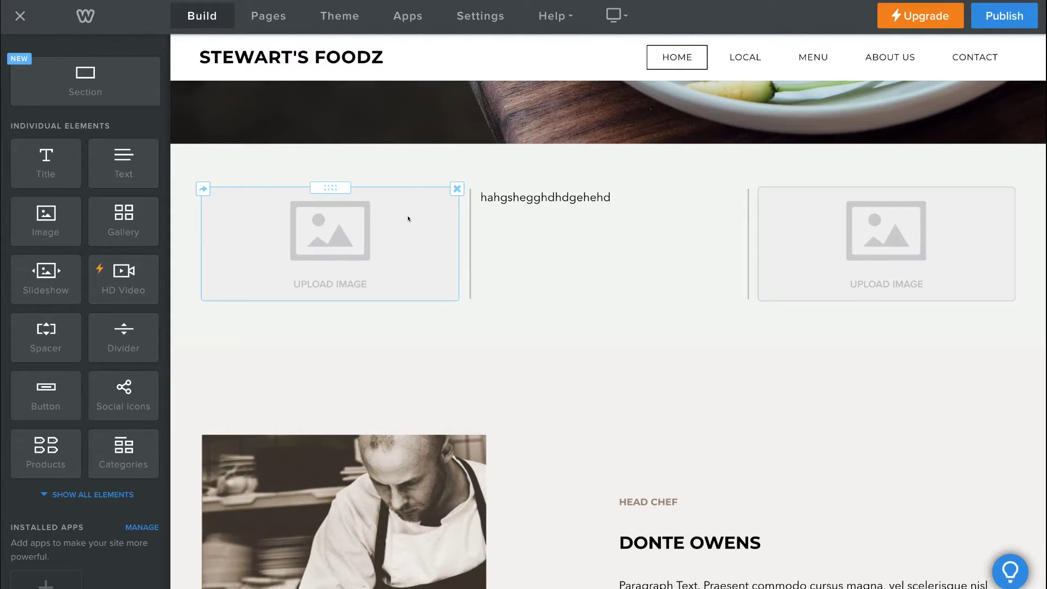
left_click(456, 188)
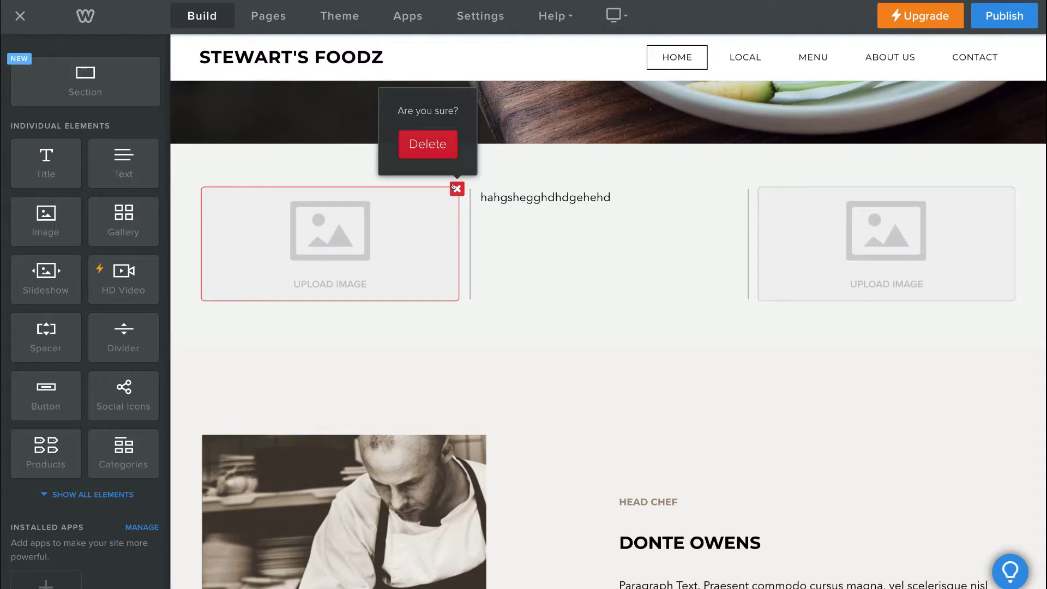
left_click(437, 148)
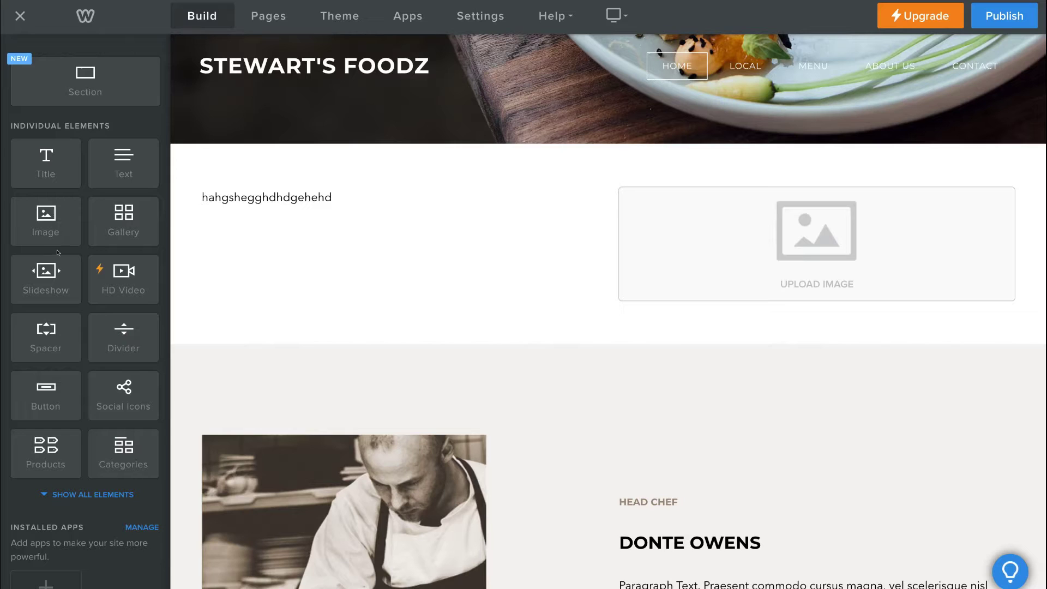
Add a button below the text and image placeholder and label it "CONTACT US"
left_click_drag(33, 399, 268, 291)
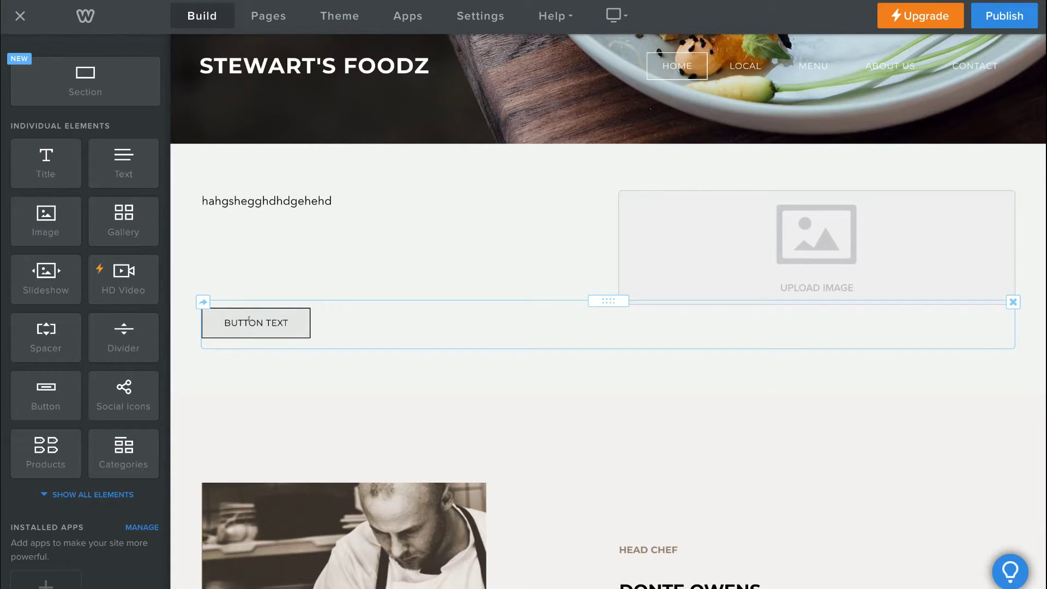
left_click(258, 320)
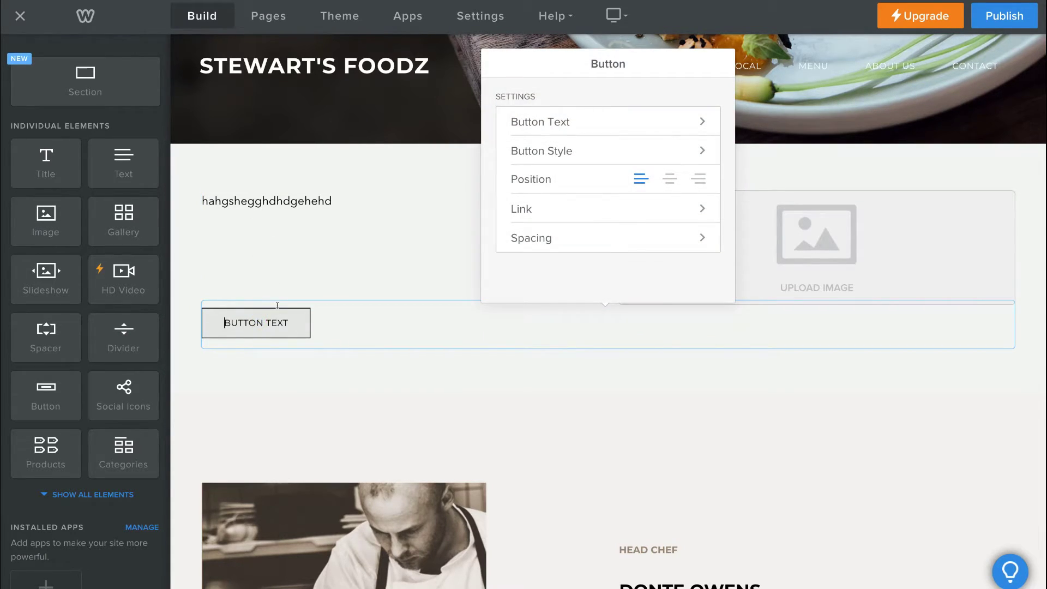
triple_click(273, 315)
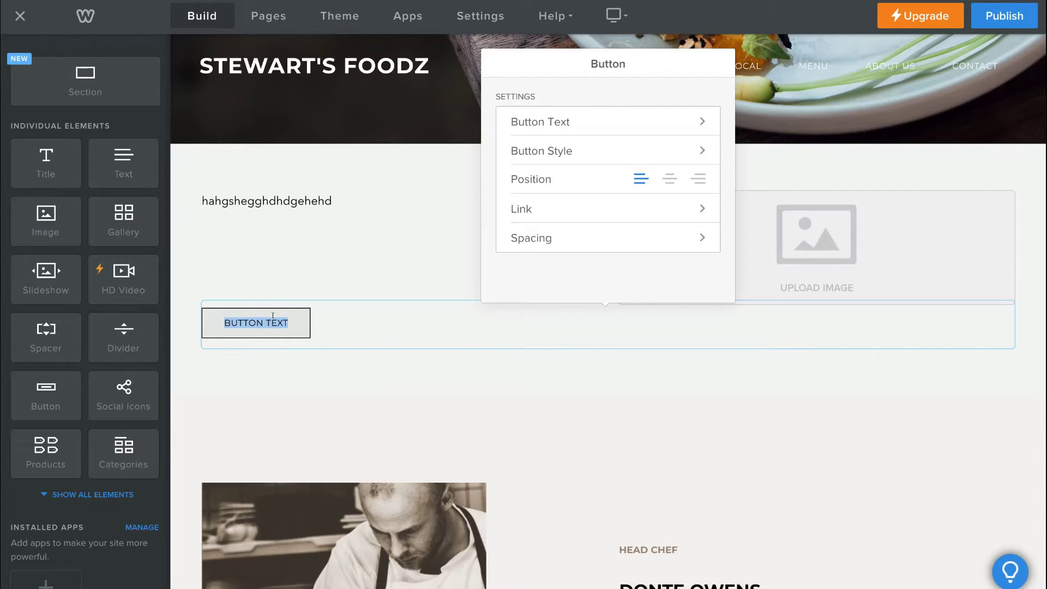
type("CONTACT US")
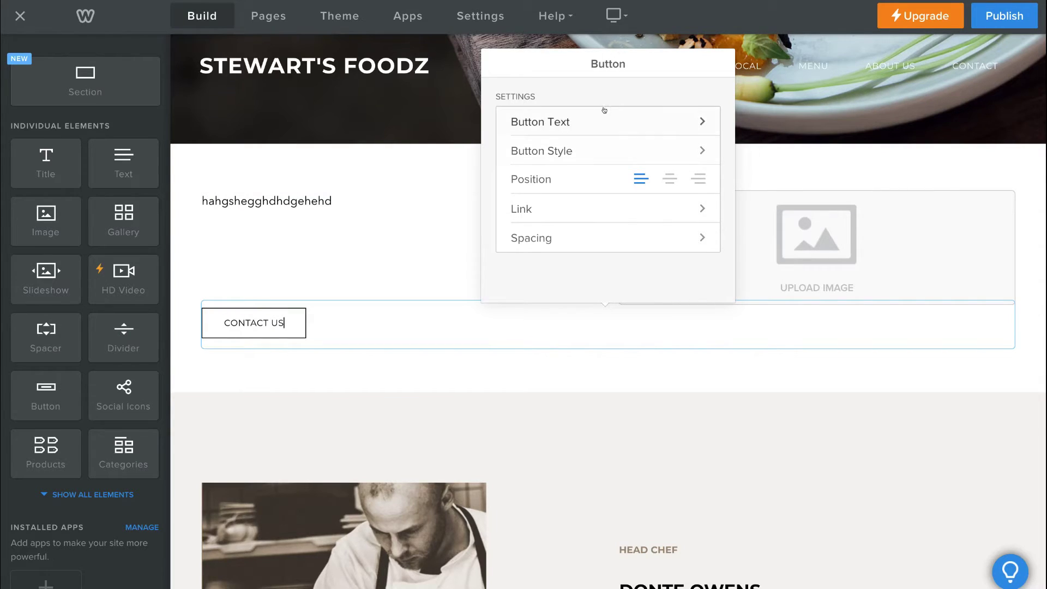
Link the Contact Us button to the Contact standard page
left_click(671, 209)
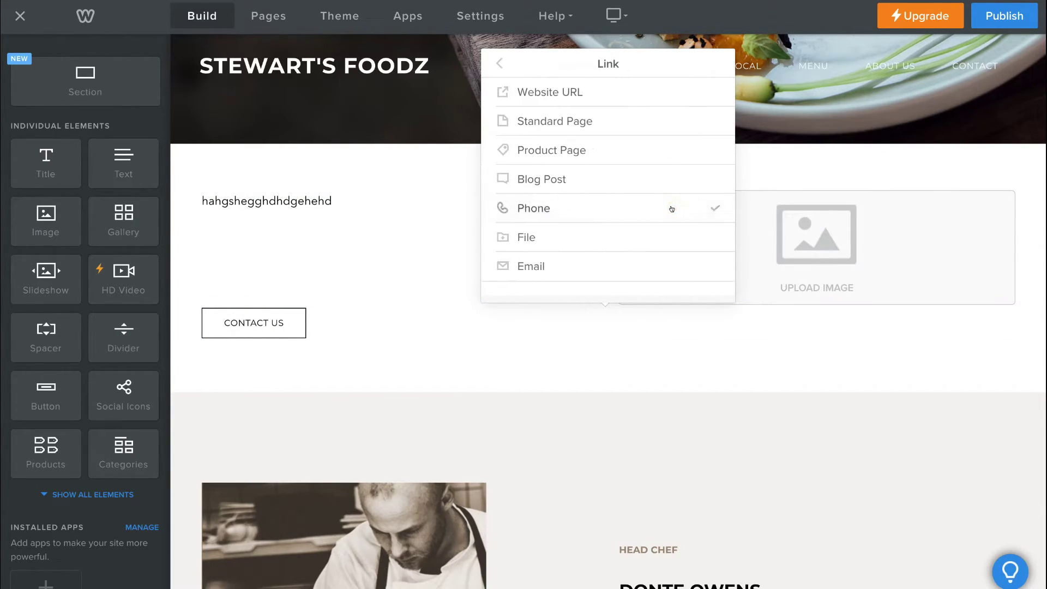
left_click(575, 121)
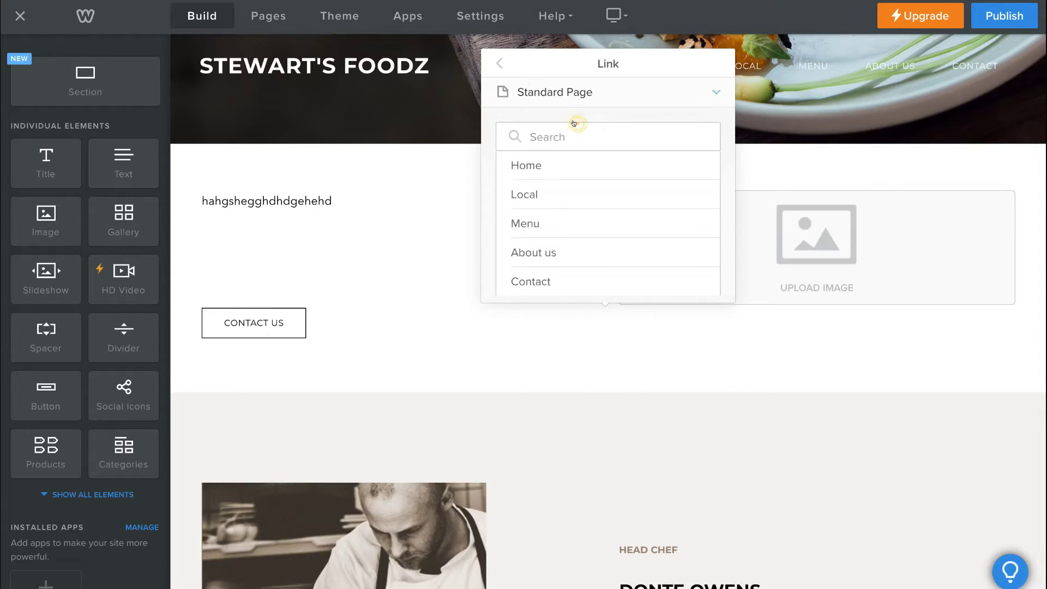
left_click(561, 276)
left_click(620, 362)
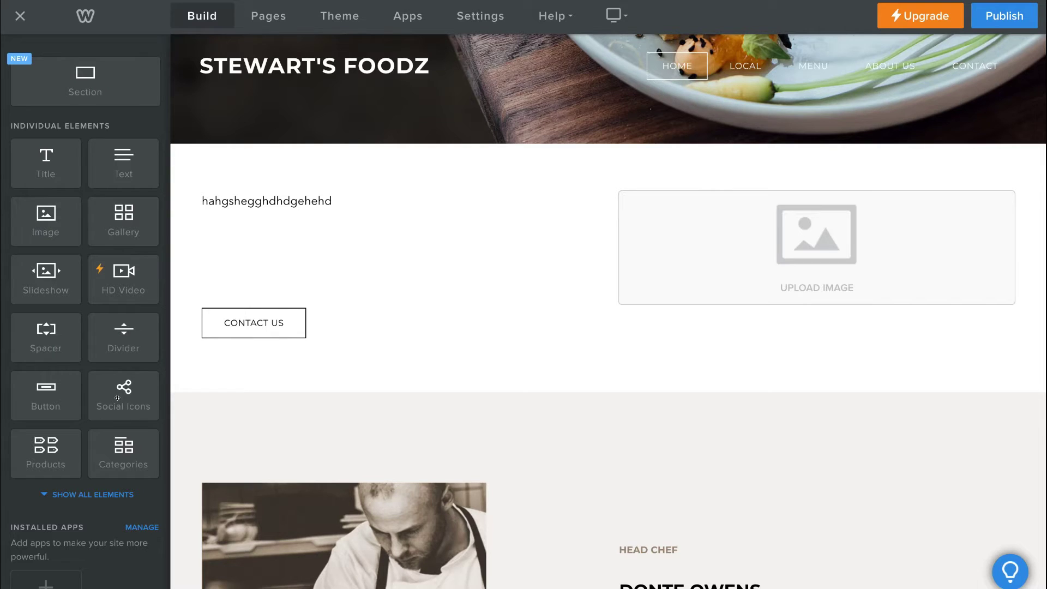
Add a Social Icons element below the paragraph in the "Cater to the Multitudes" section
scroll(423, 390, "down", 15)
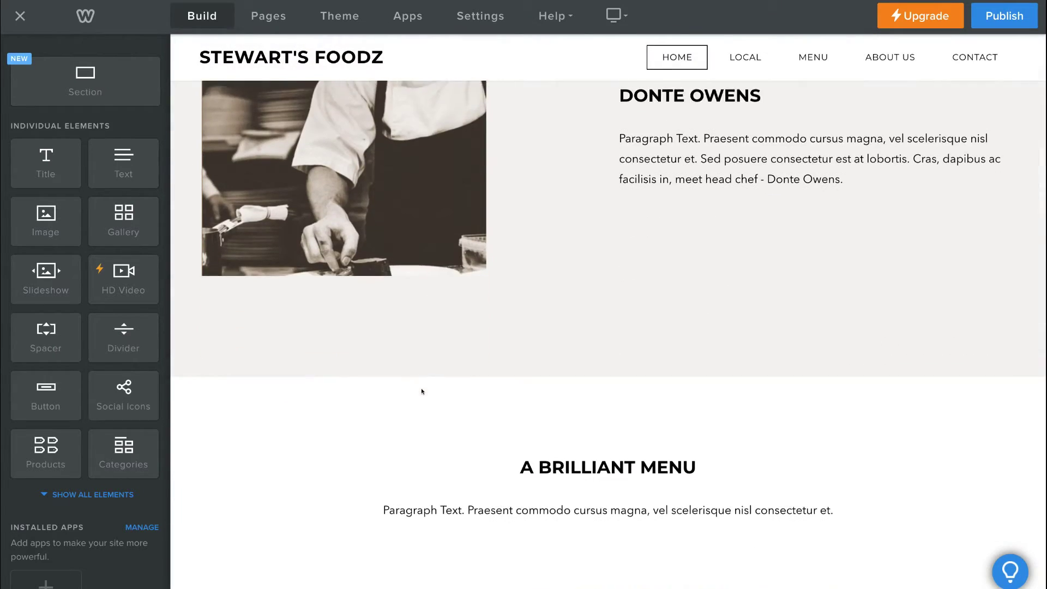
scroll(421, 391, "down", 15)
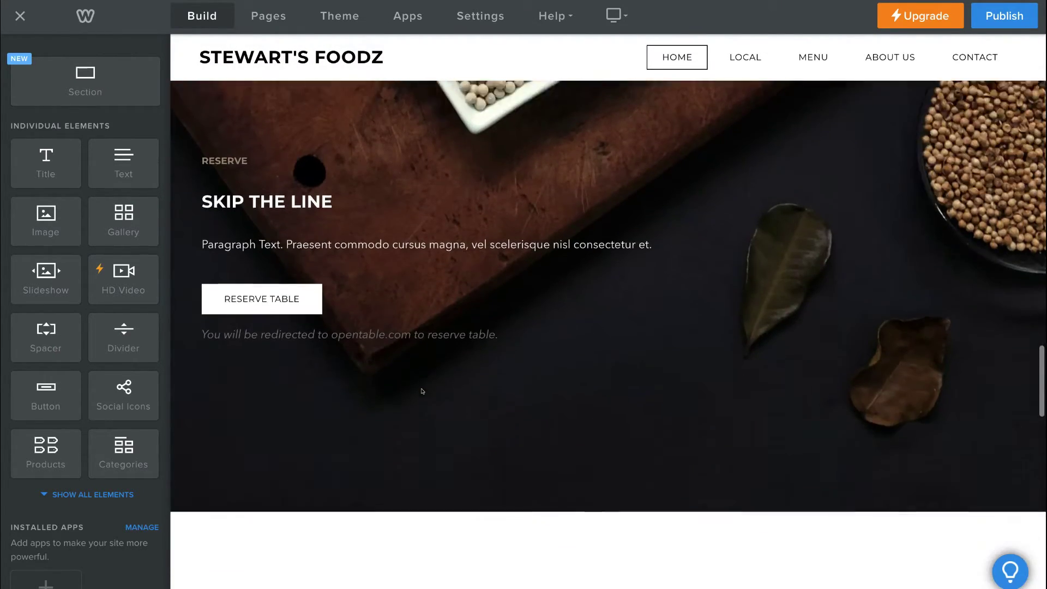
scroll(421, 391, "down", 8)
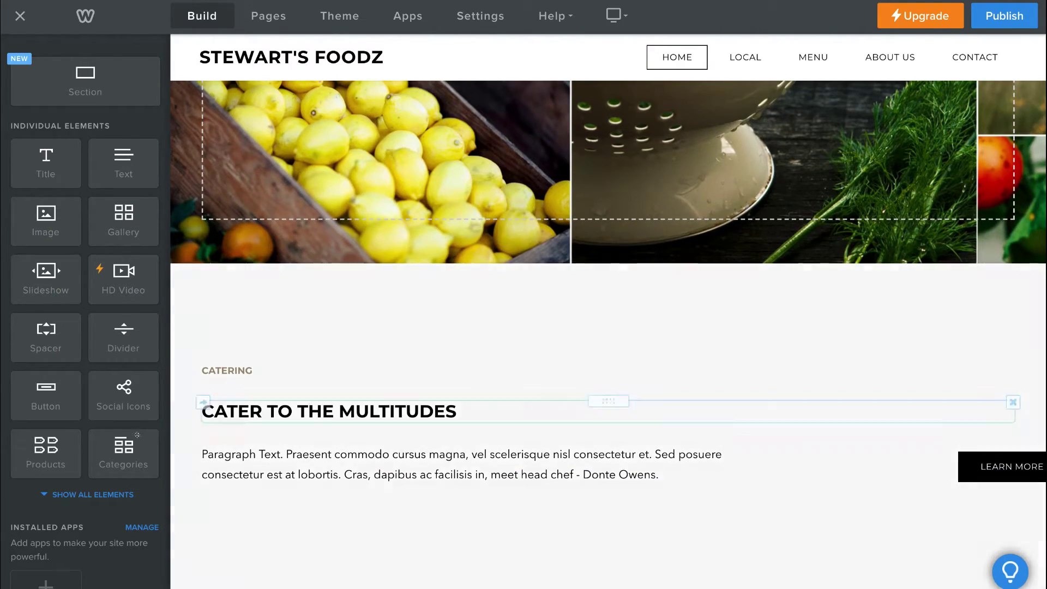
left_click_drag(122, 393, 652, 505)
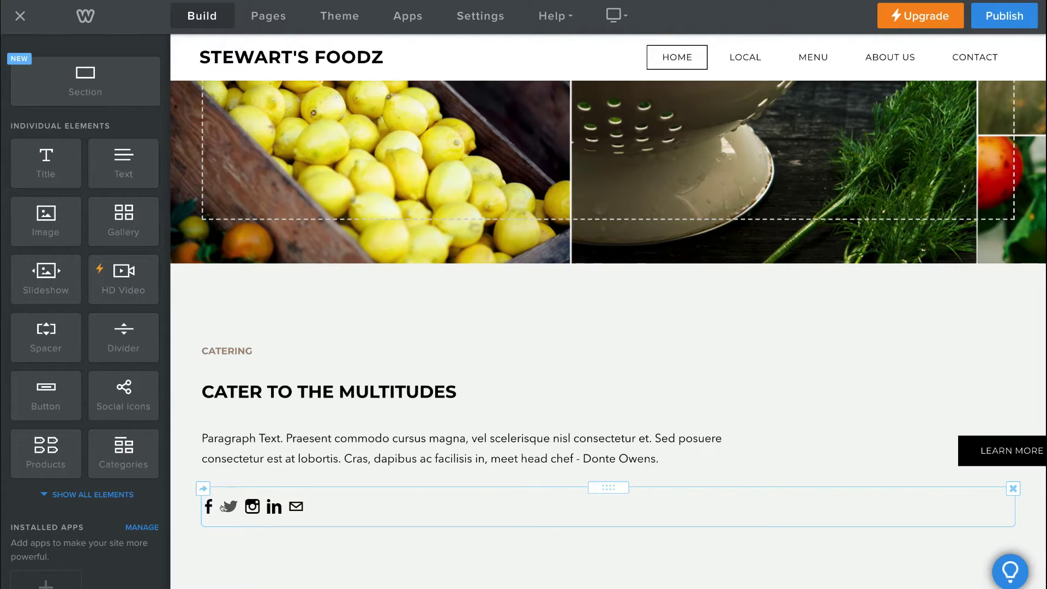
Examine the social icons' management options and the Facebook icon's profile URL settings
left_click(223, 508)
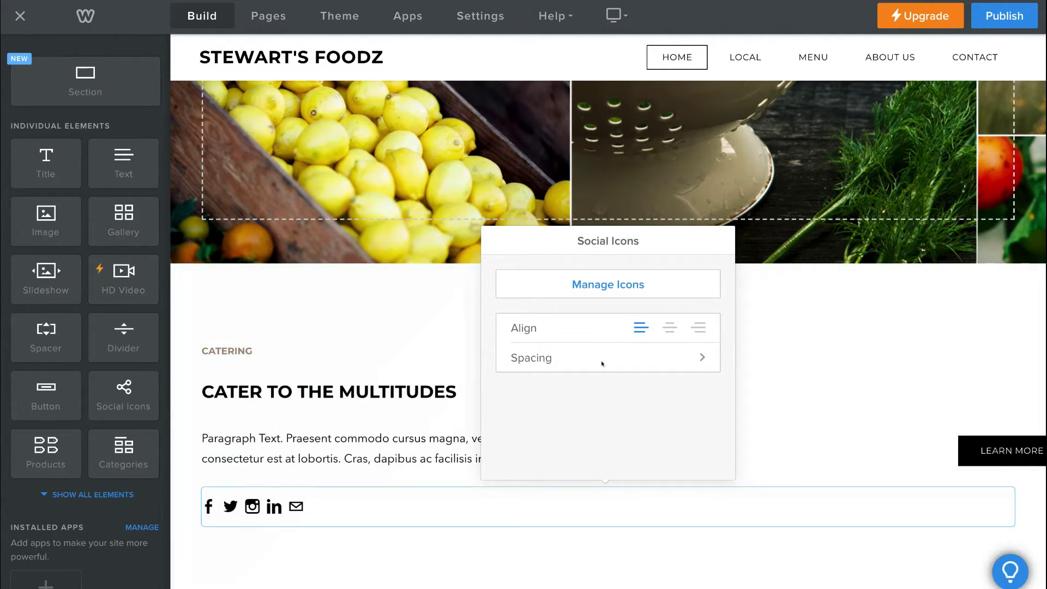
left_click(610, 285)
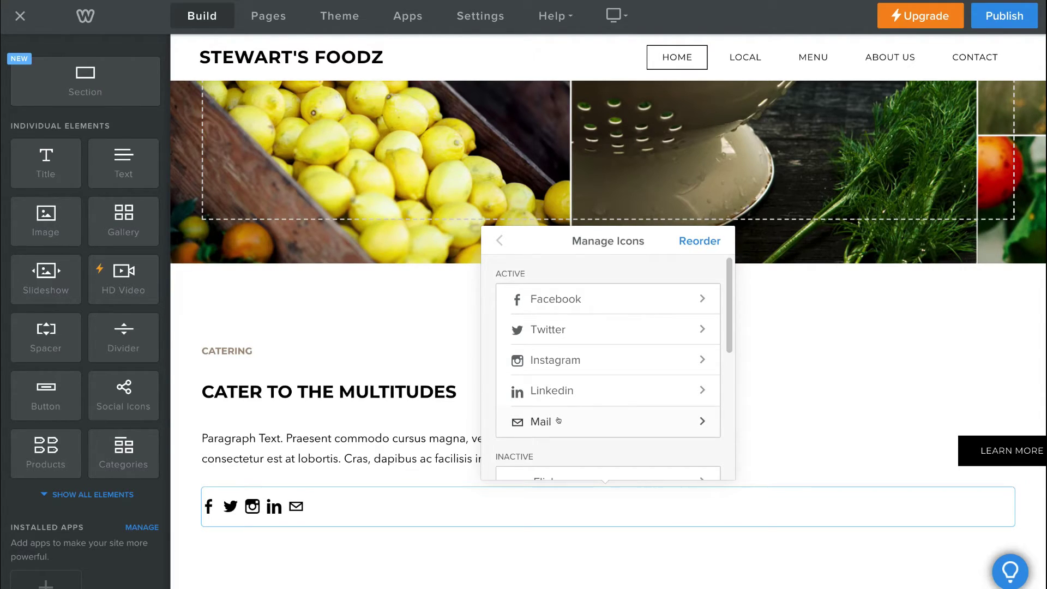
left_click(668, 297)
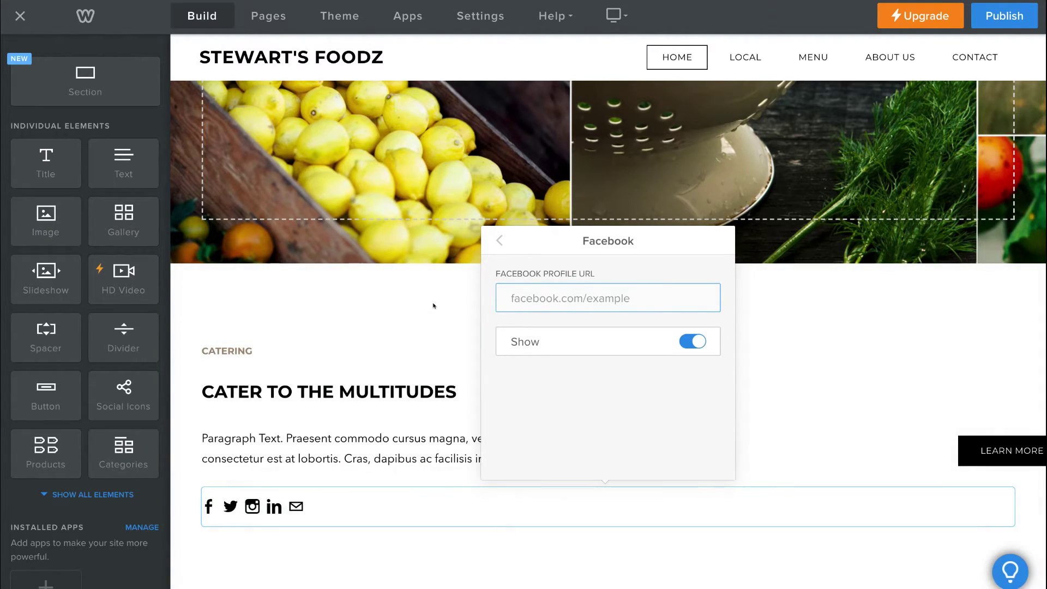
left_click(434, 306)
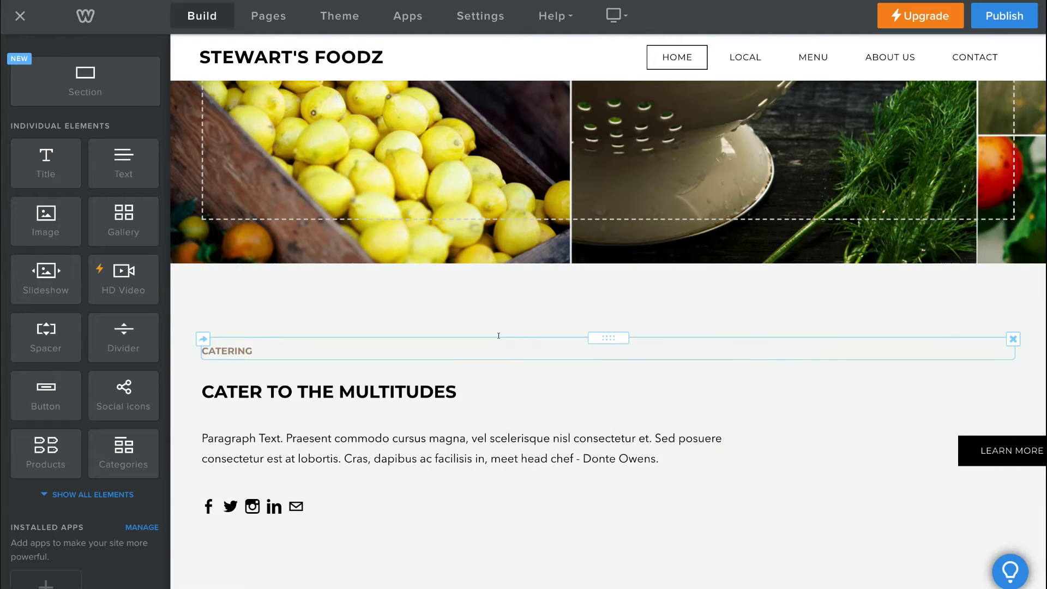
Delete the paragraph text below the "Farmed Fresh" heading
scroll(463, 322, "up", 5)
scroll(498, 335, "up", 5)
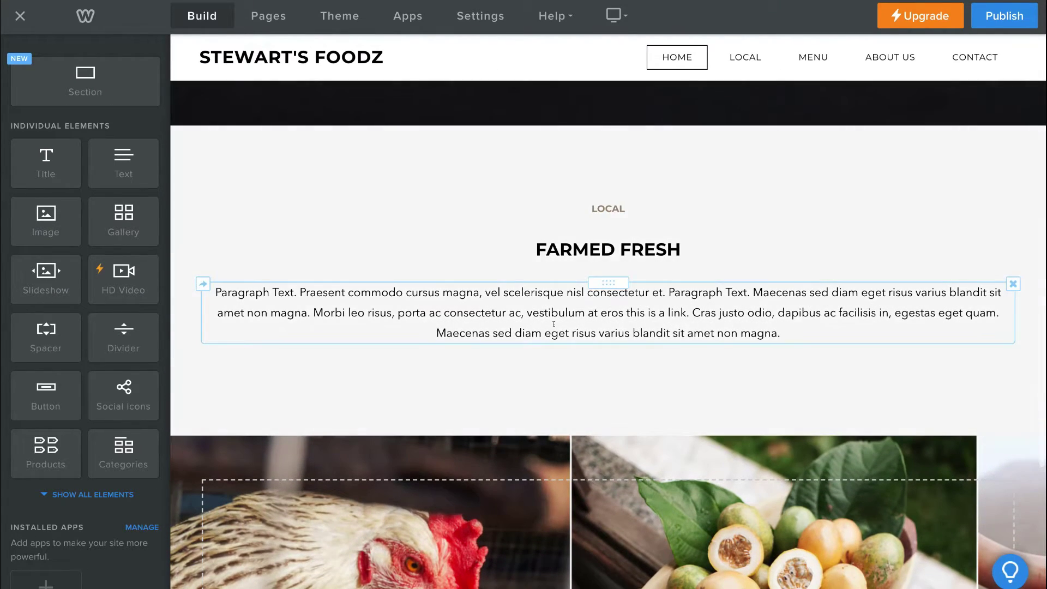
triple_click(553, 323)
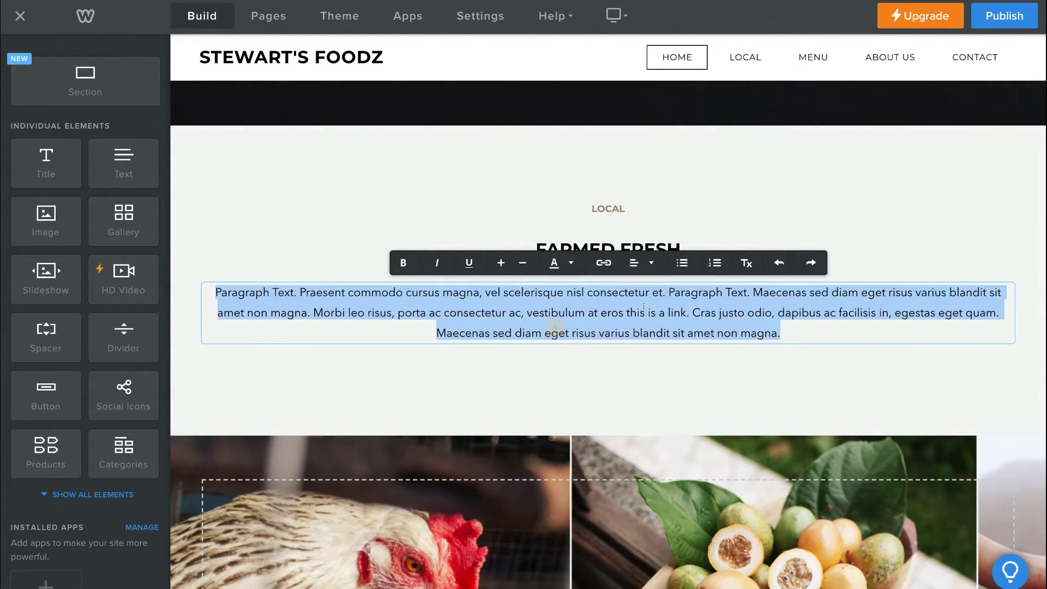
left_click(888, 274)
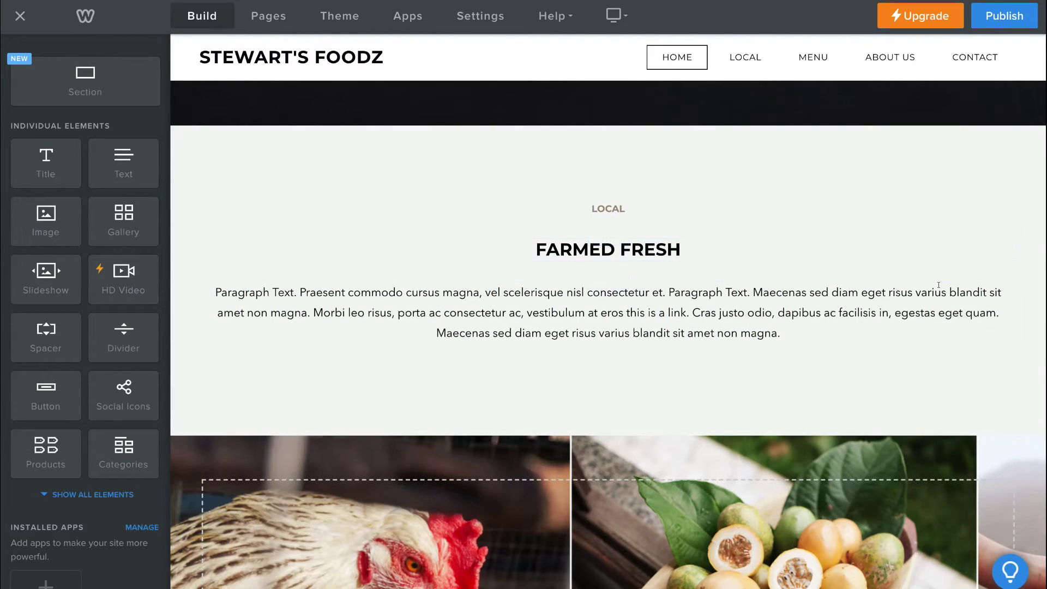
left_click(1011, 284)
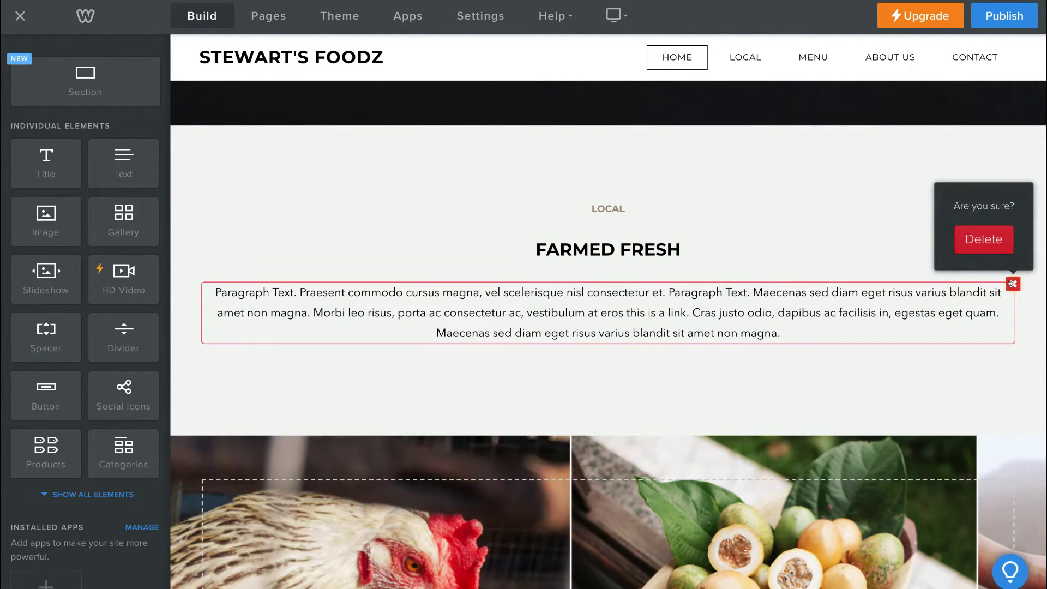
left_click(984, 242)
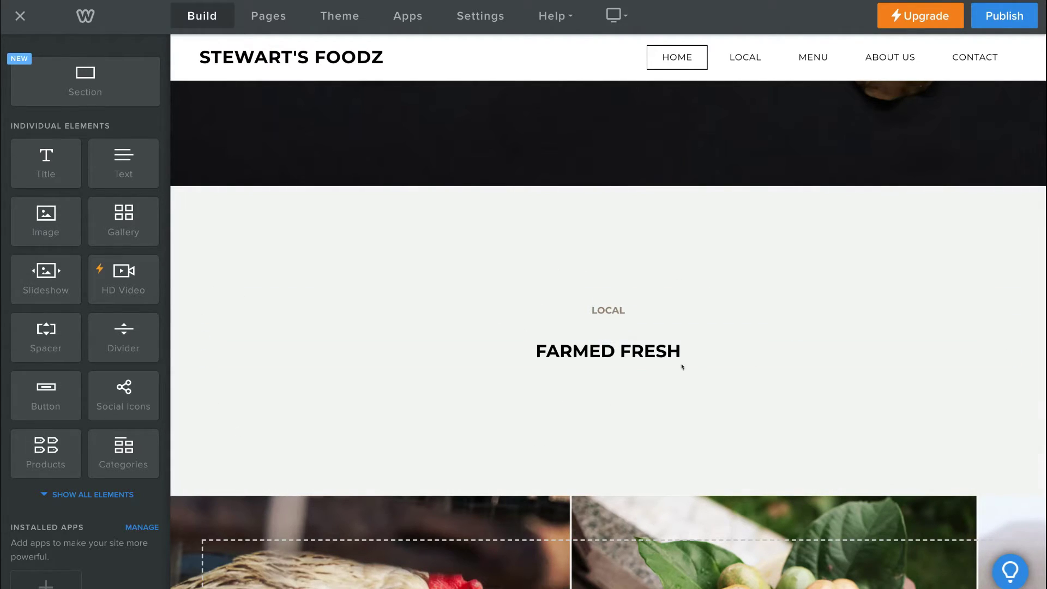
Delete the whole "Farmed Fresh" section from the Home page
left_click(772, 211)
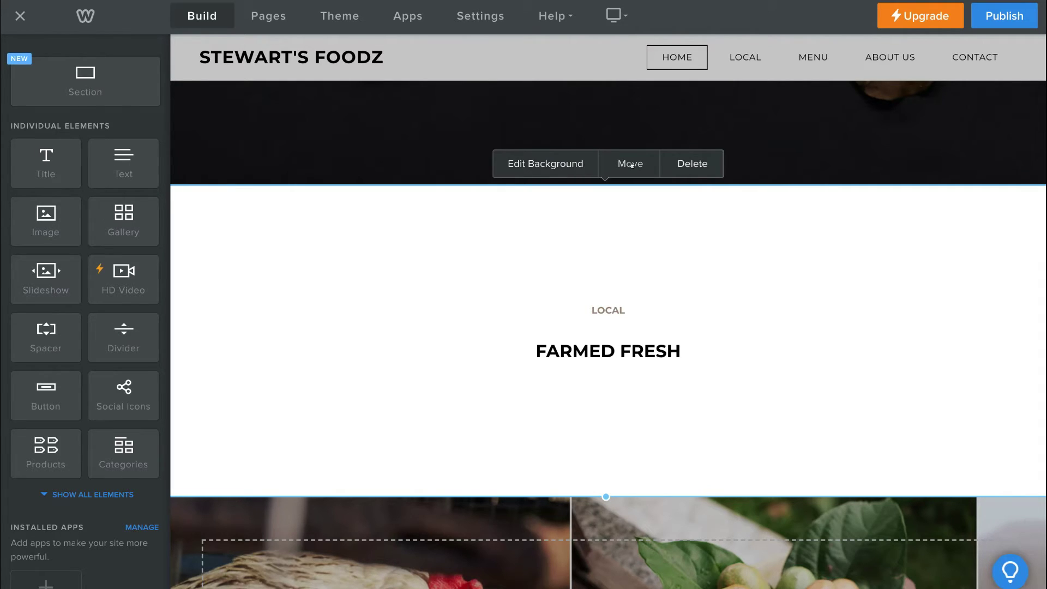
left_click(692, 163)
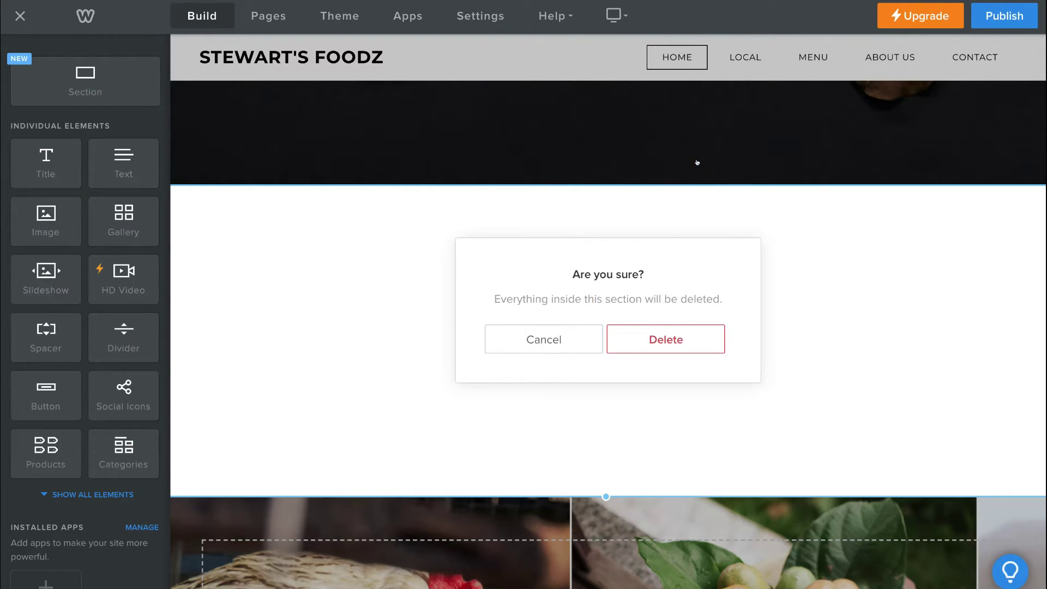
left_click(646, 347)
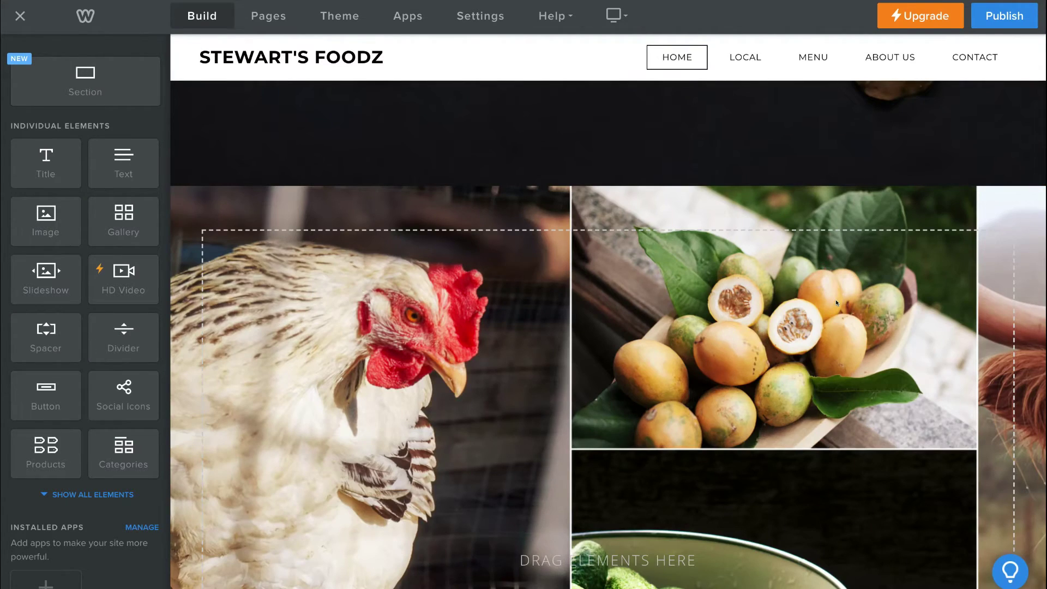
scroll(836, 302, "up", 10)
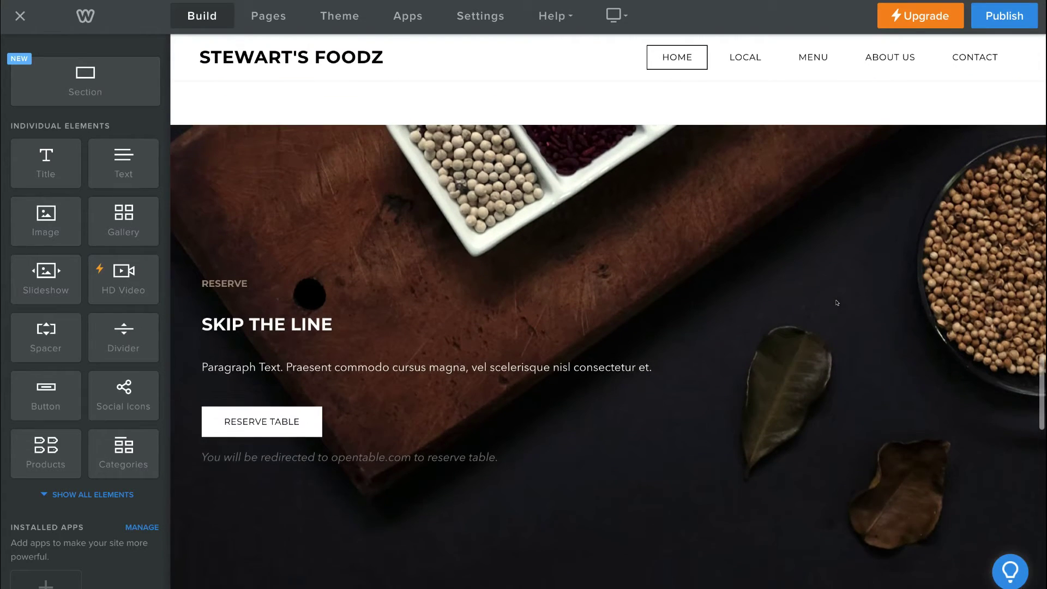
Add a new empty section to the Home page directly below the "Skip the Line" section
scroll(326, 190, "down", 10)
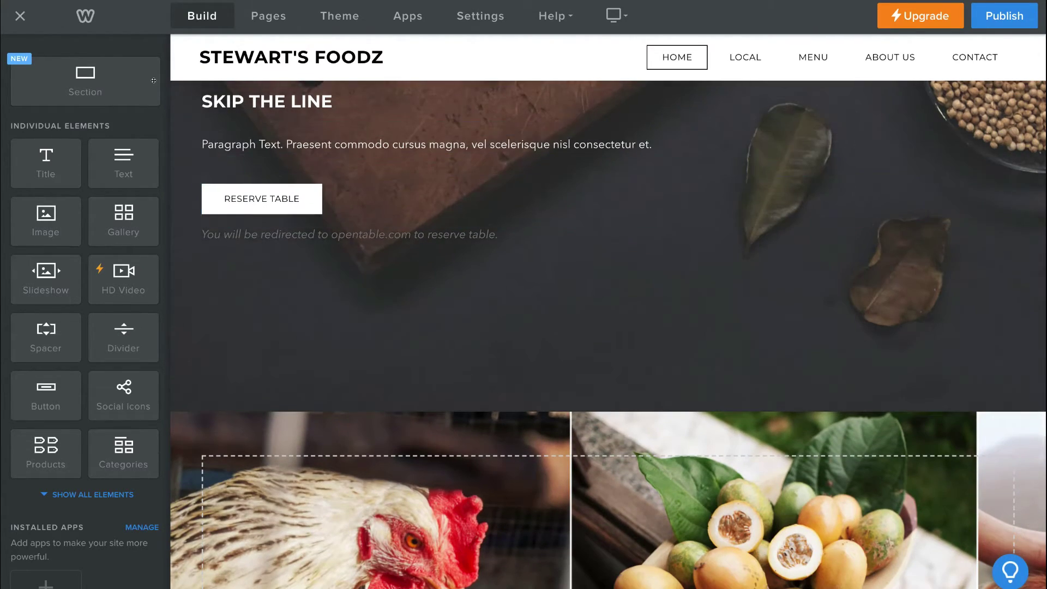
left_click_drag(85, 82, 687, 415)
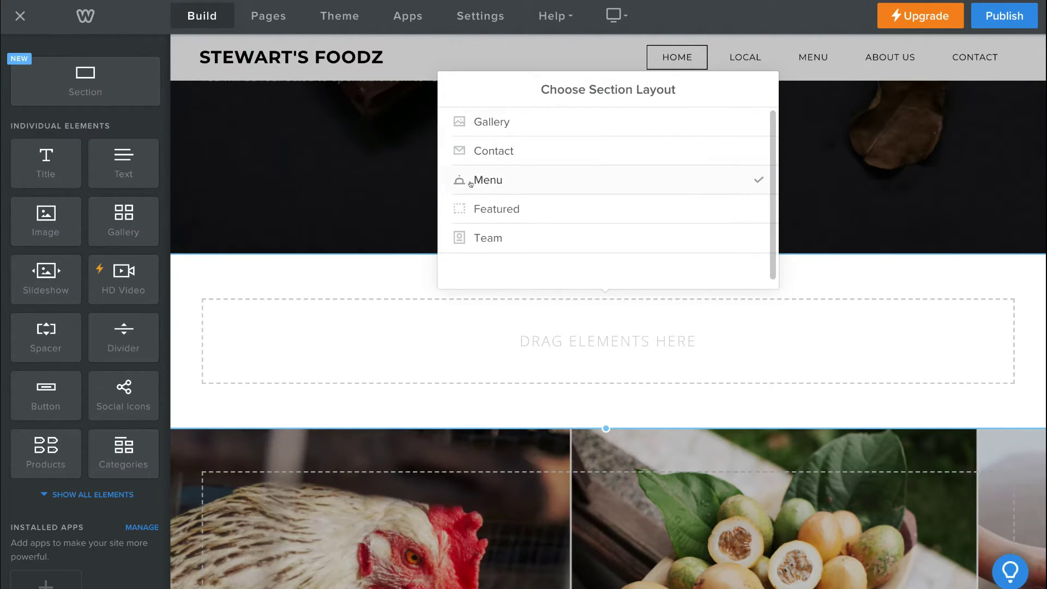
left_click(342, 270)
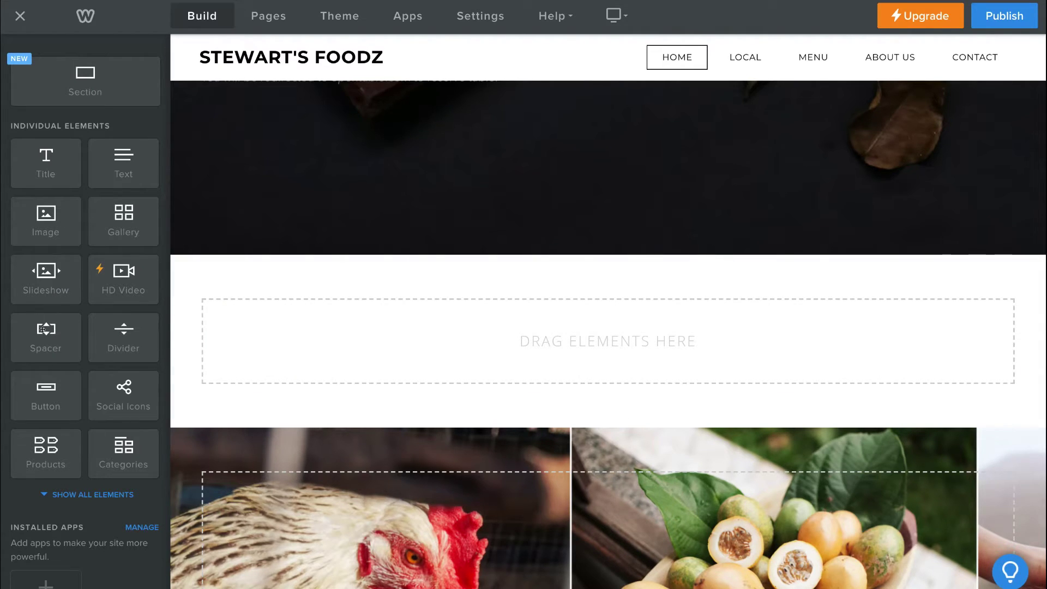
left_click_drag(100, 206, 579, 335)
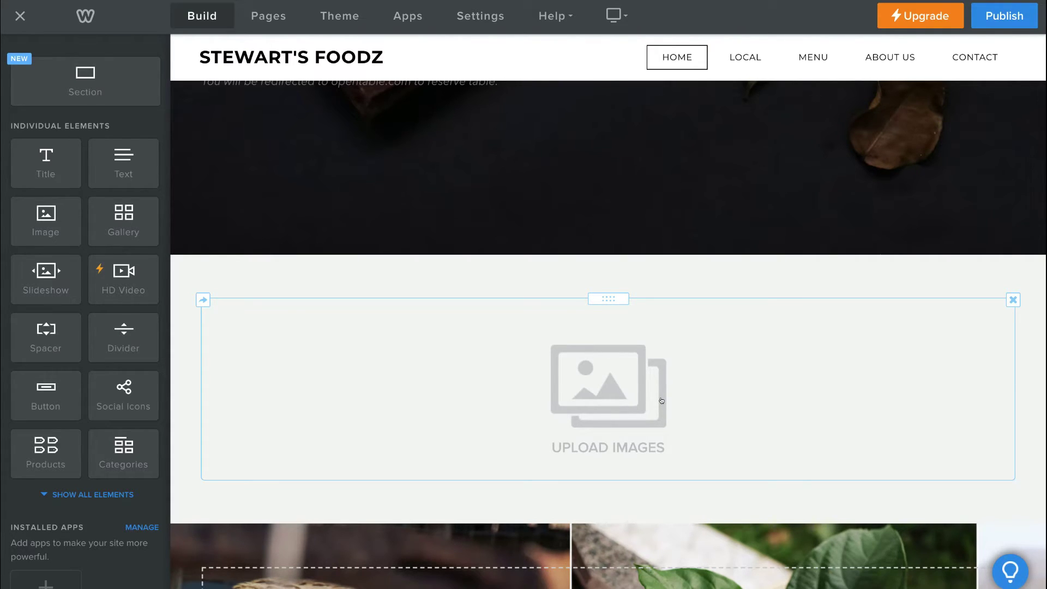
left_click(1012, 299)
left_click(981, 257)
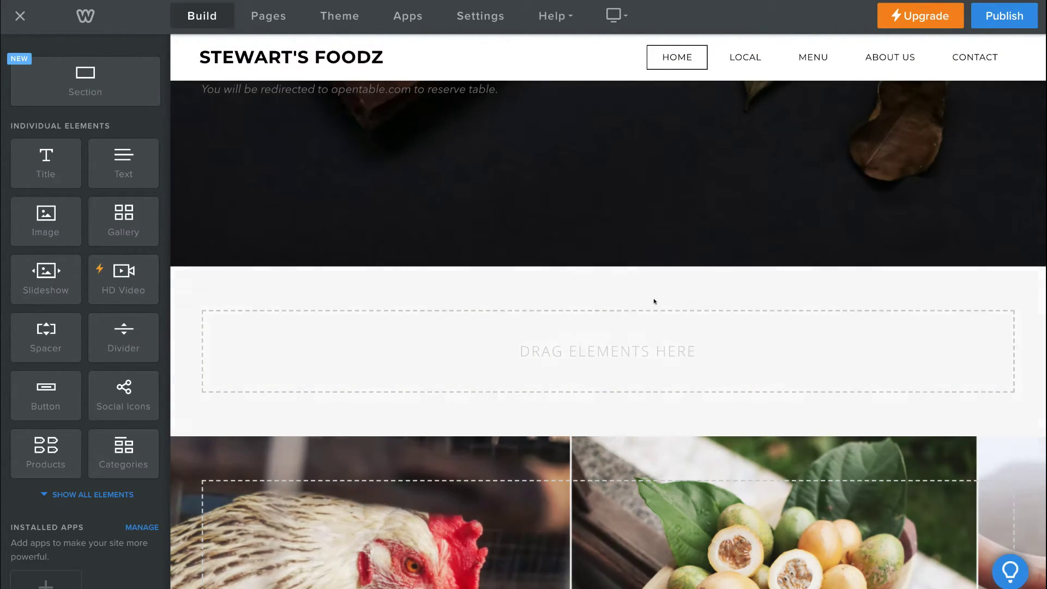
Add a Map element to the new empty section and view its address and display options
scroll(688, 368, "up", 1)
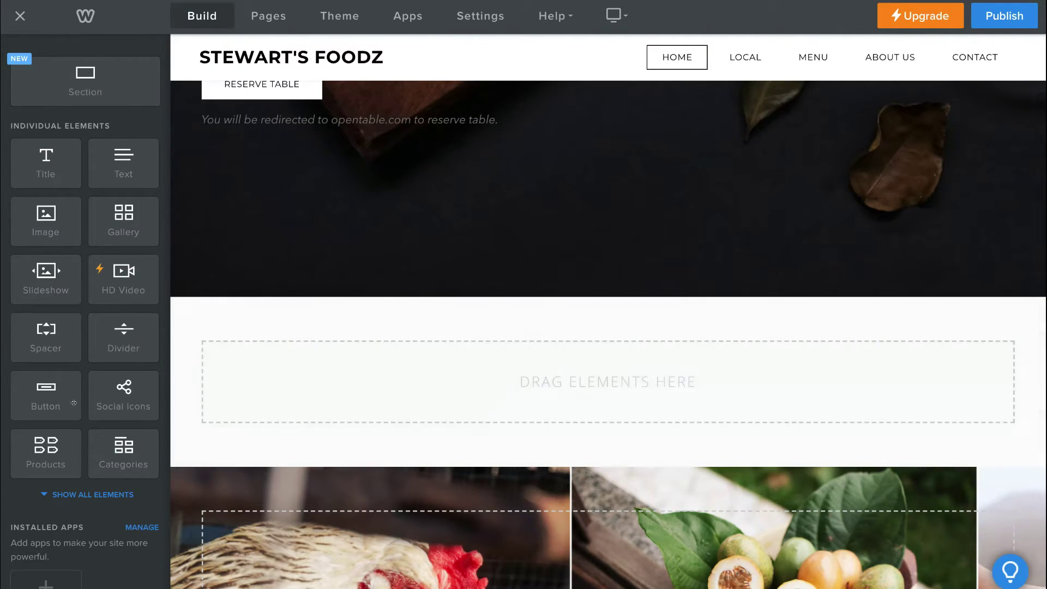
left_click(55, 494)
scroll(102, 485, "down", 1)
scroll(102, 485, "down", 2)
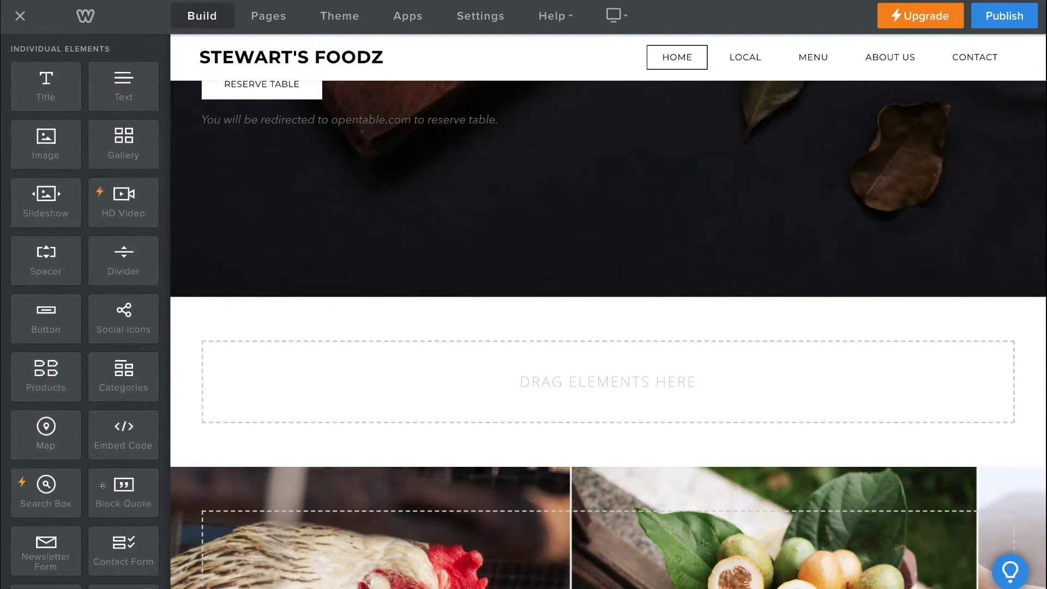
scroll(76, 314, "up", 1)
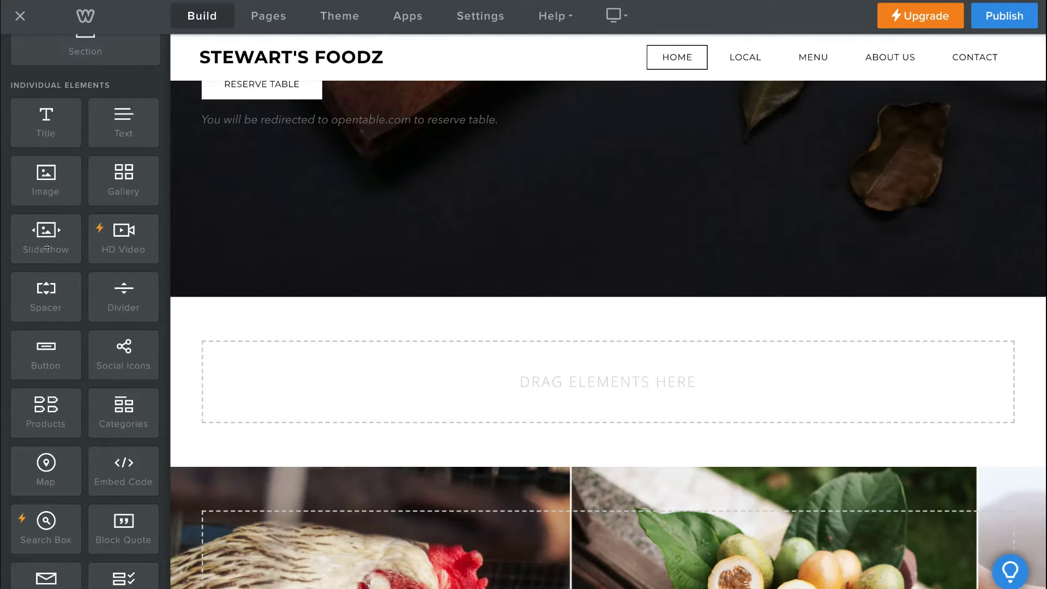
scroll(133, 244, "down", 3)
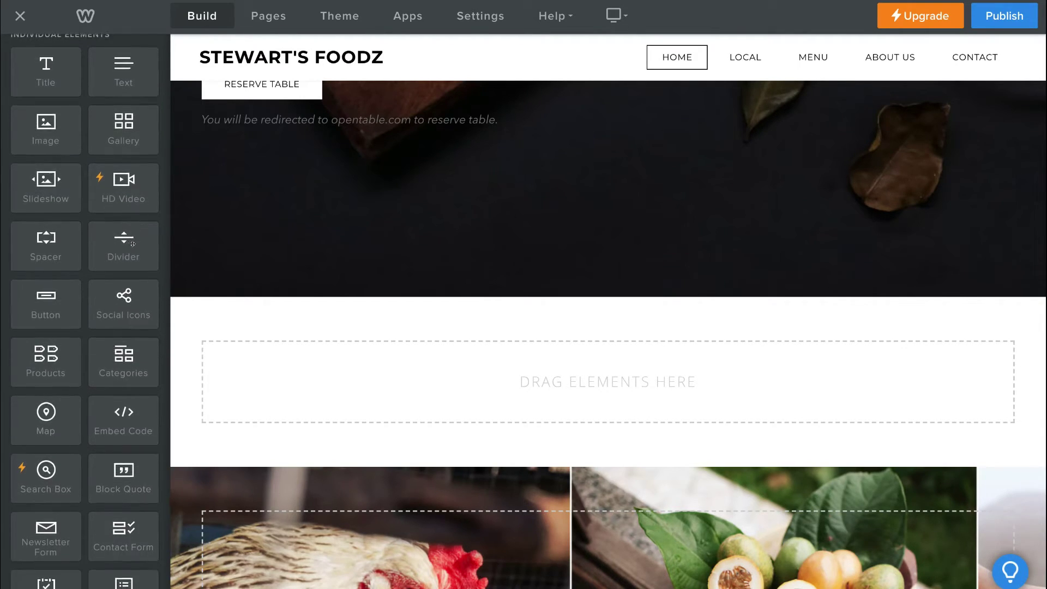
scroll(37, 285, "down", 1)
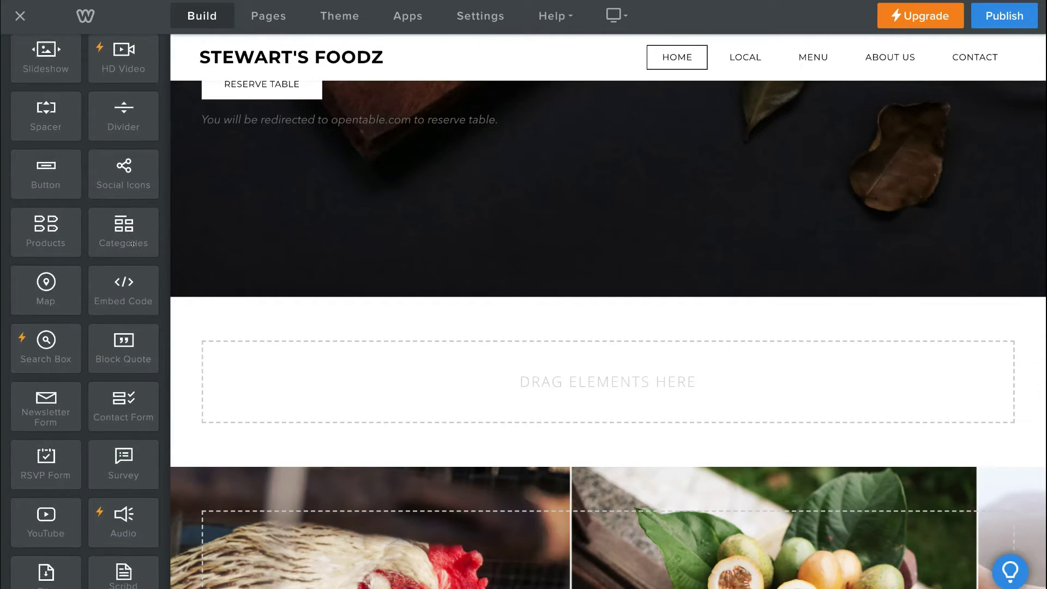
left_click_drag(49, 299, 600, 404)
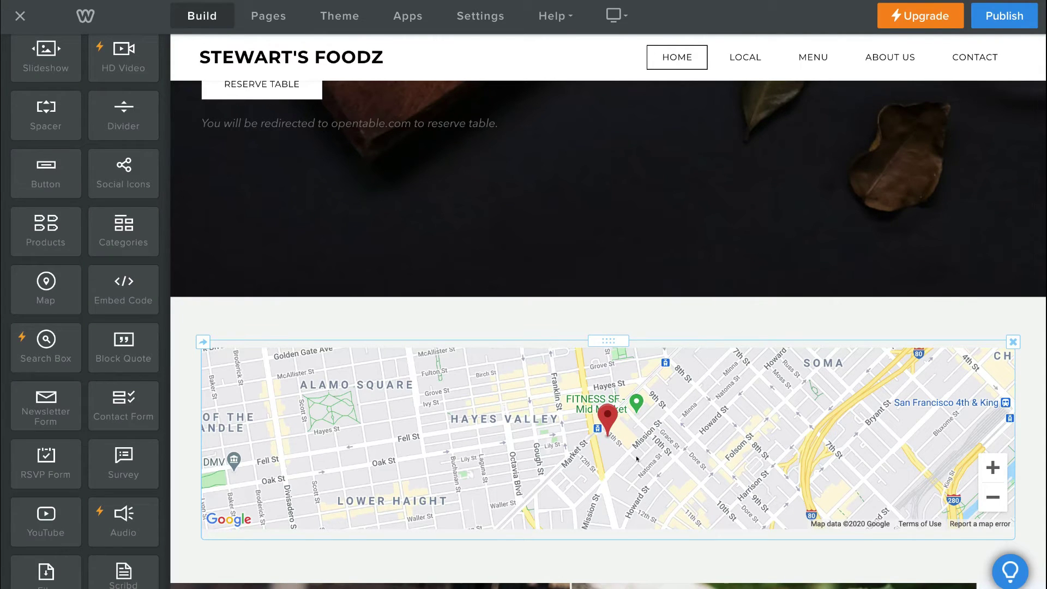
left_click(542, 428)
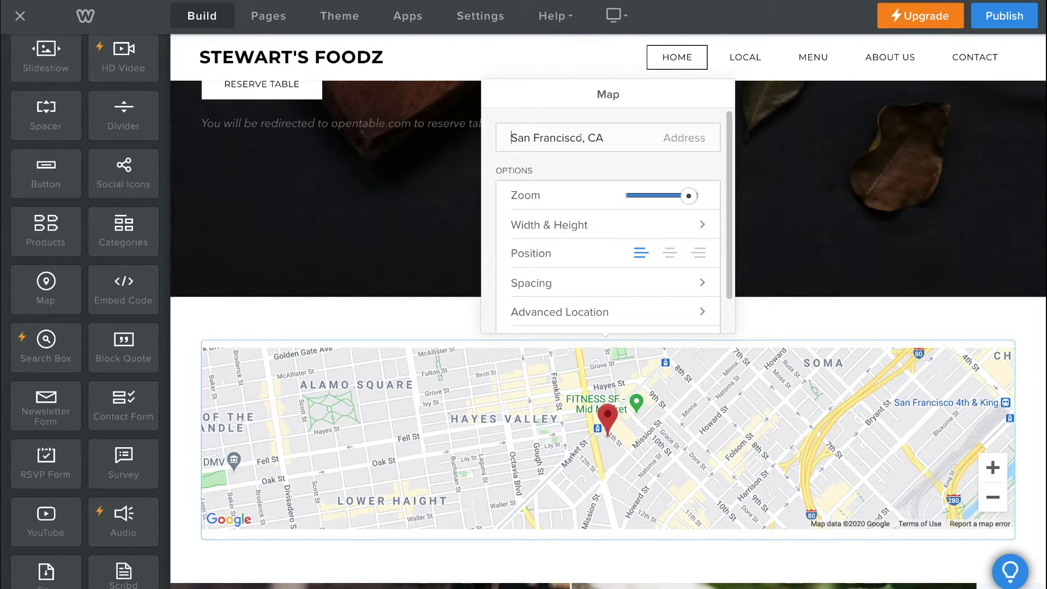
left_click(451, 325)
Add a Contact Form element above the map in the same section
scroll(106, 392, "down", 3)
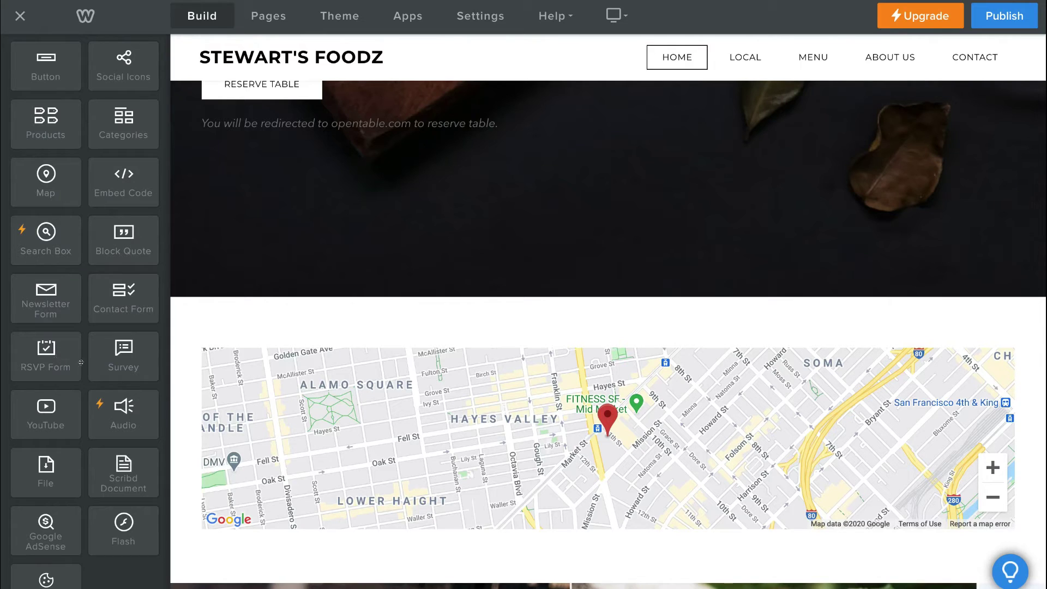
scroll(116, 413, "up", 5)
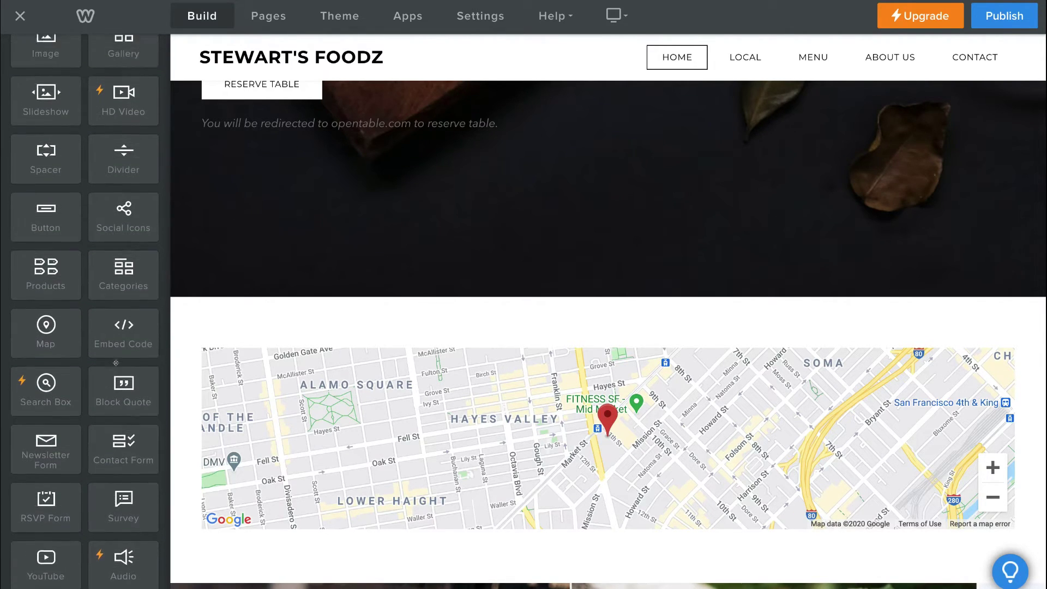
scroll(115, 362, "down", 5)
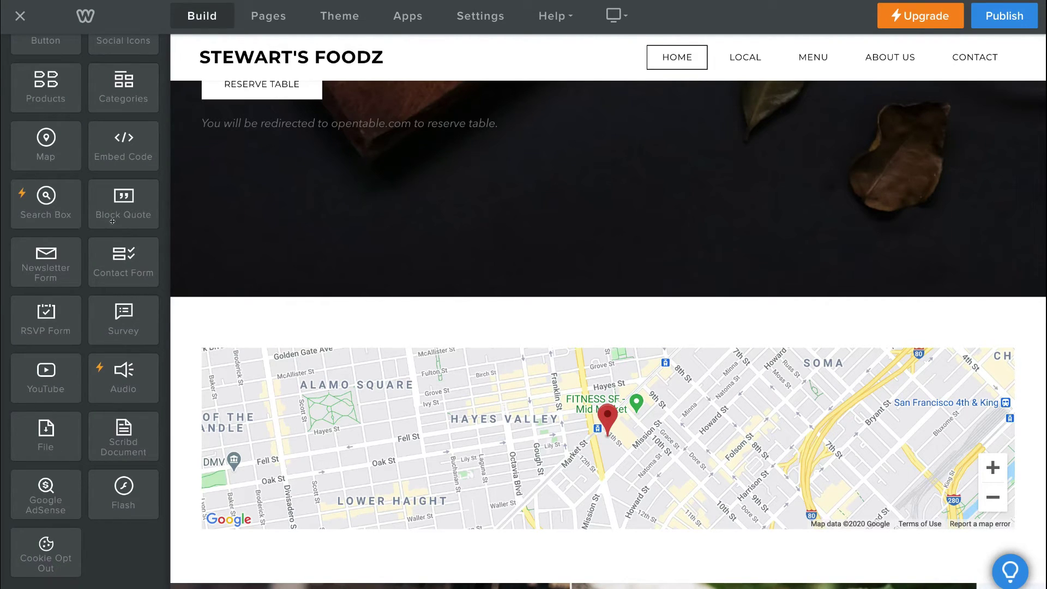
left_click_drag(125, 252, 572, 326)
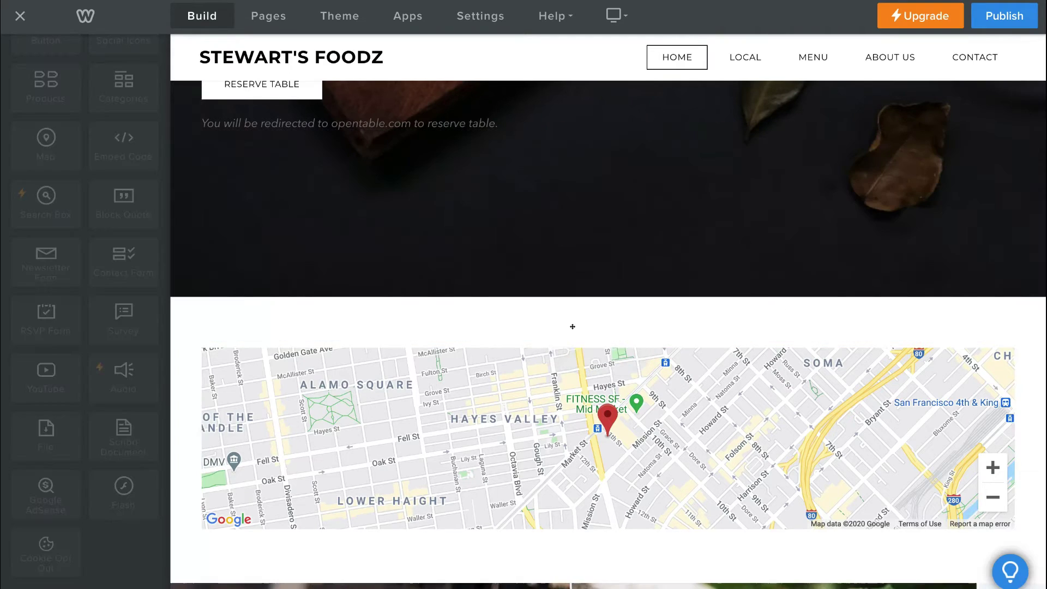
scroll(571, 326, "down", 3)
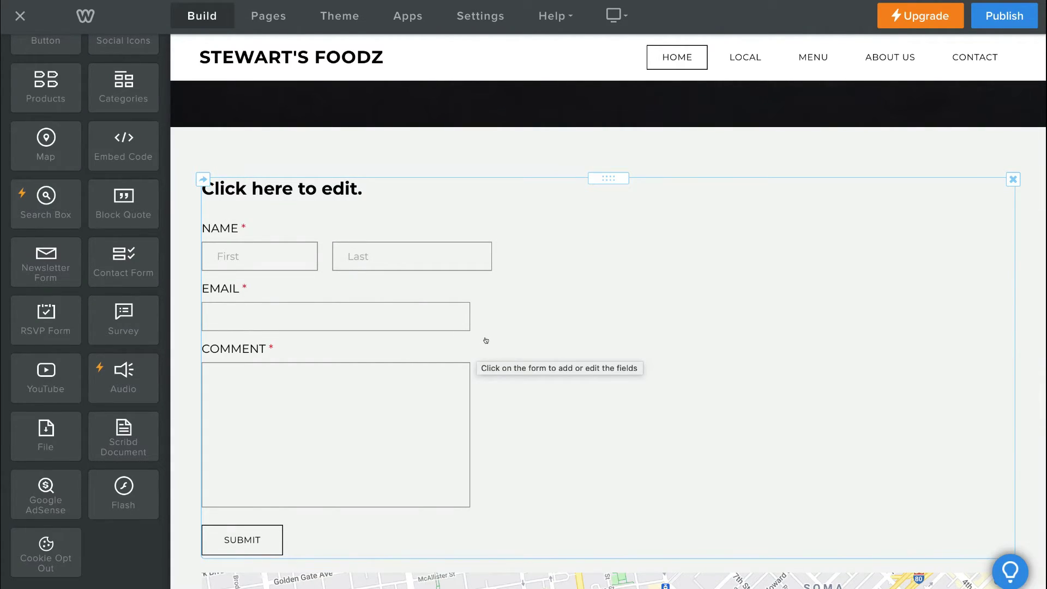
Insert a Checkboxes field between the Email and Comment fields of the contact form and view its settings
left_click(486, 340)
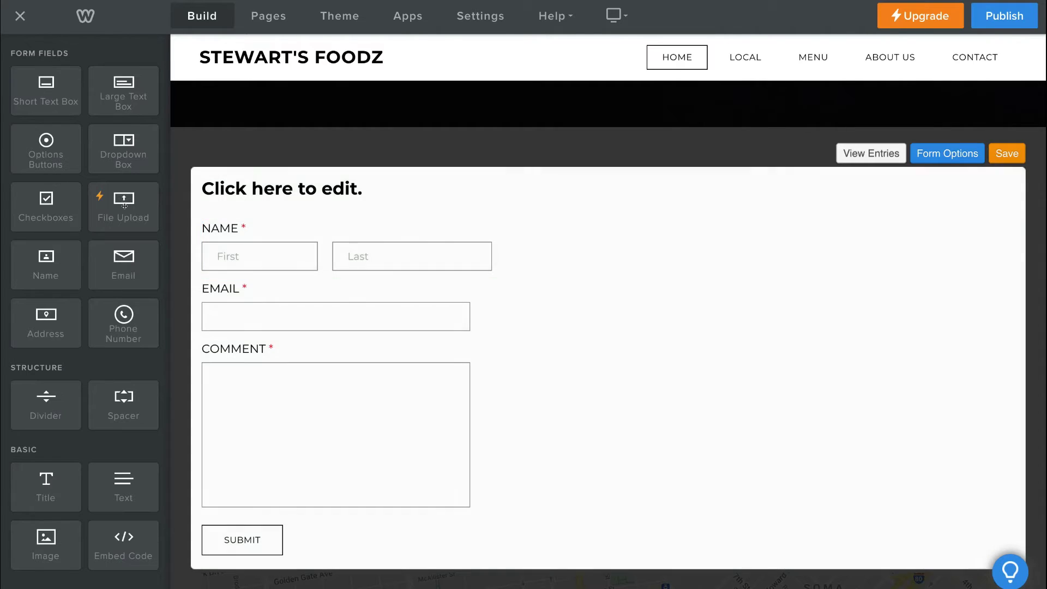
left_click_drag(44, 207, 262, 349)
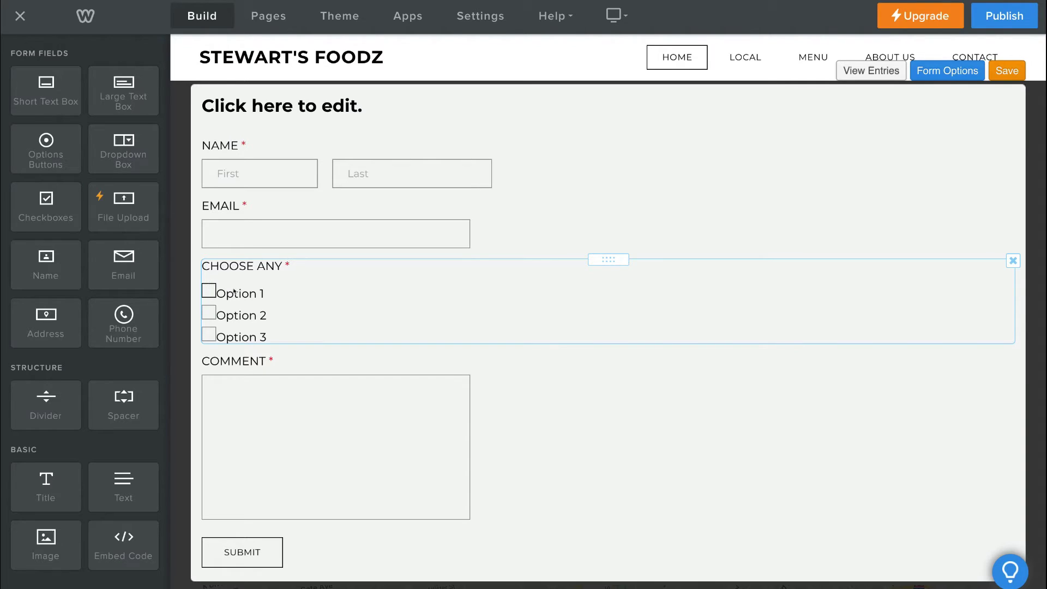
left_click(243, 295)
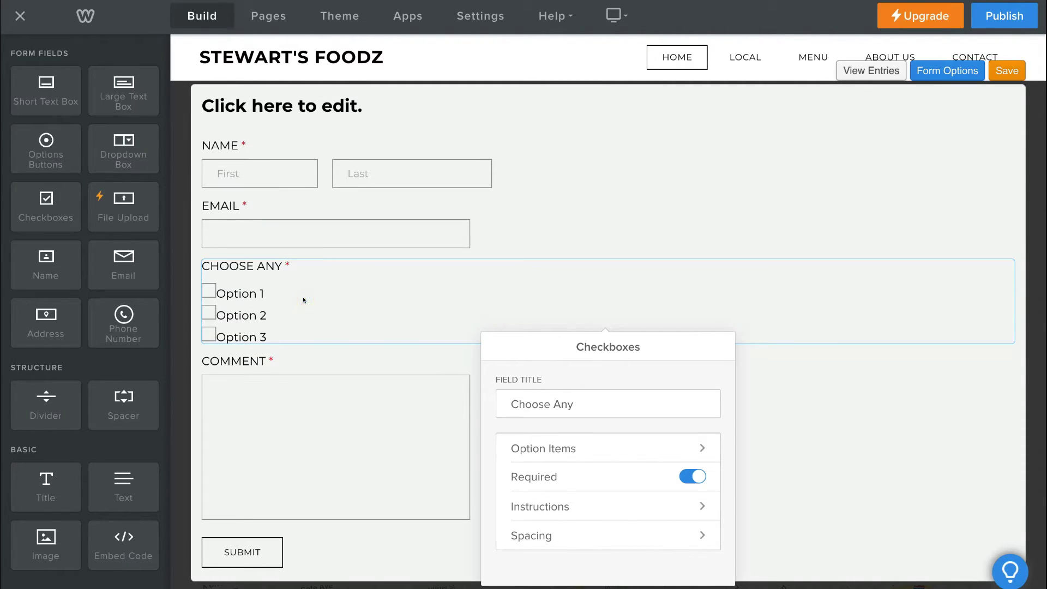
left_click(304, 299)
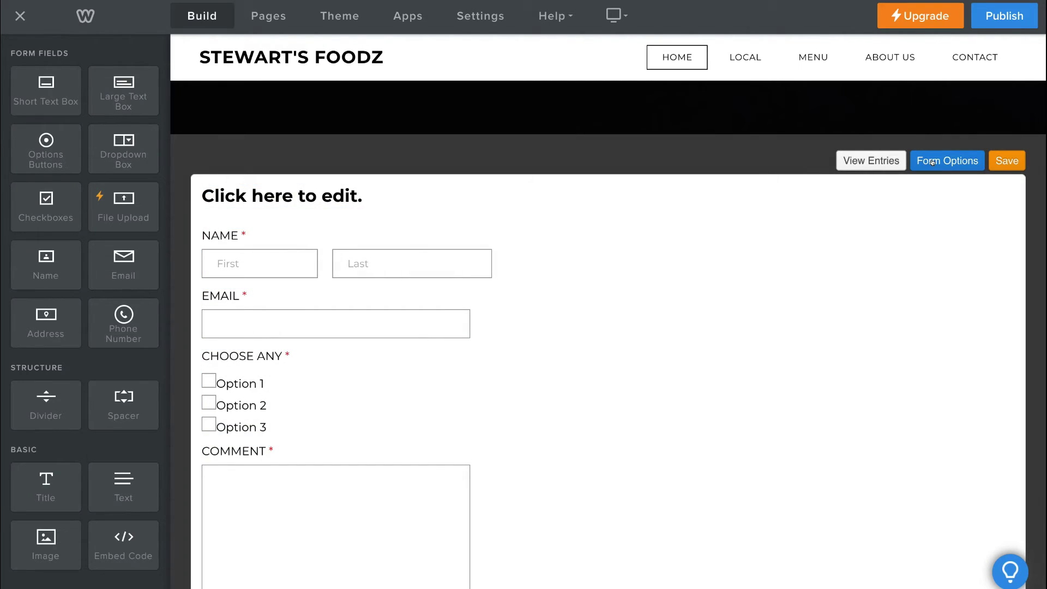
Turn on Google Captcha in the contact form's options and save the form
left_click(933, 162)
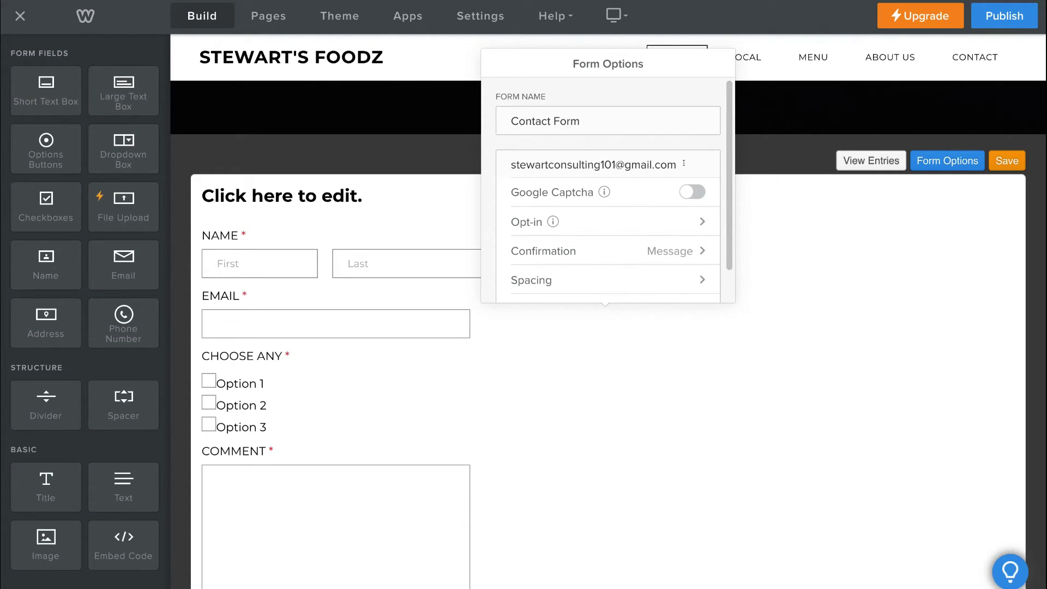
scroll(686, 228, "down", 1)
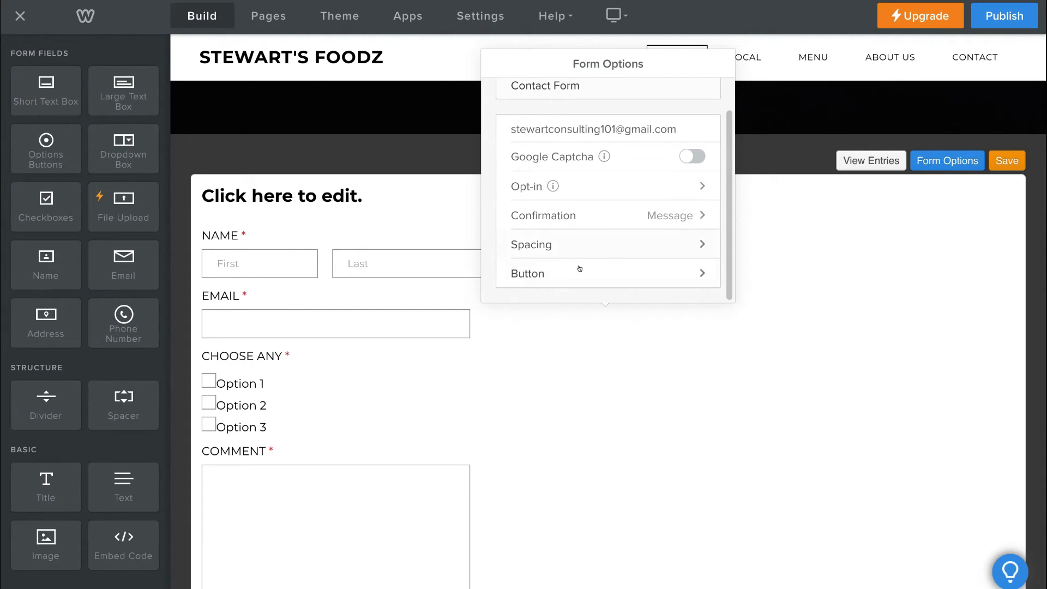
scroll(641, 230, "up", 1)
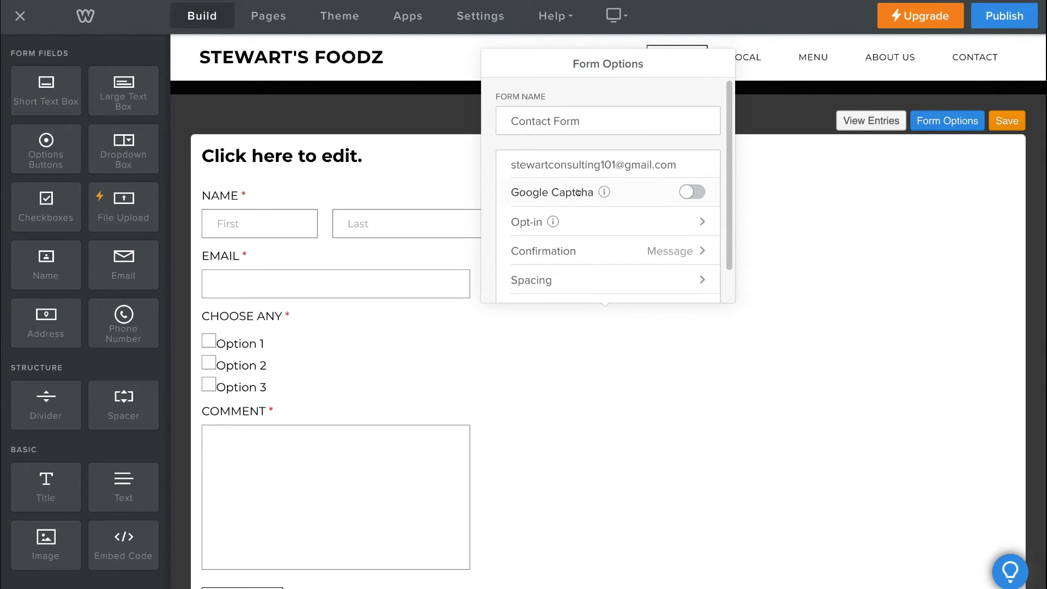
left_click(685, 189)
left_click(802, 208)
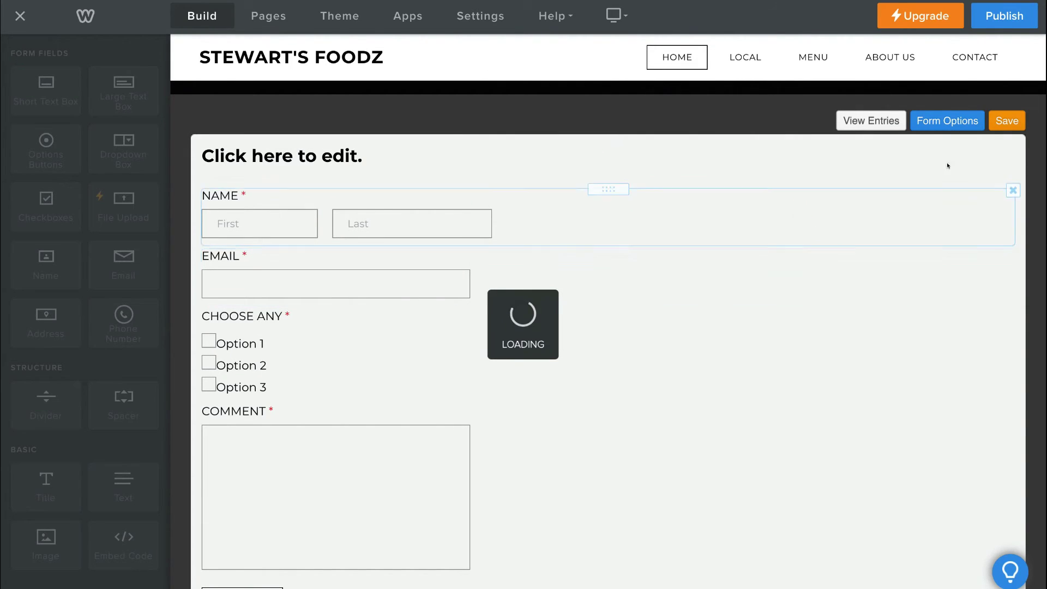
Review the contact form section and look through the Local, Menu, About Us and Contact pages before returning to Home
scroll(808, 339, "up", 5)
scroll(808, 338, "down", 8)
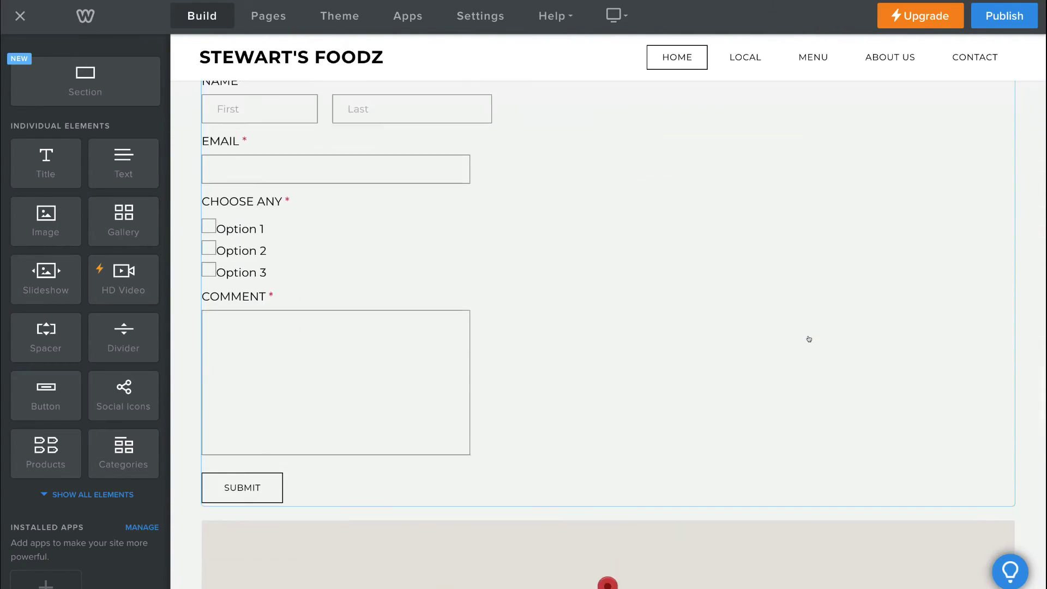
scroll(808, 338, "down", 5)
scroll(809, 339, "up", 5)
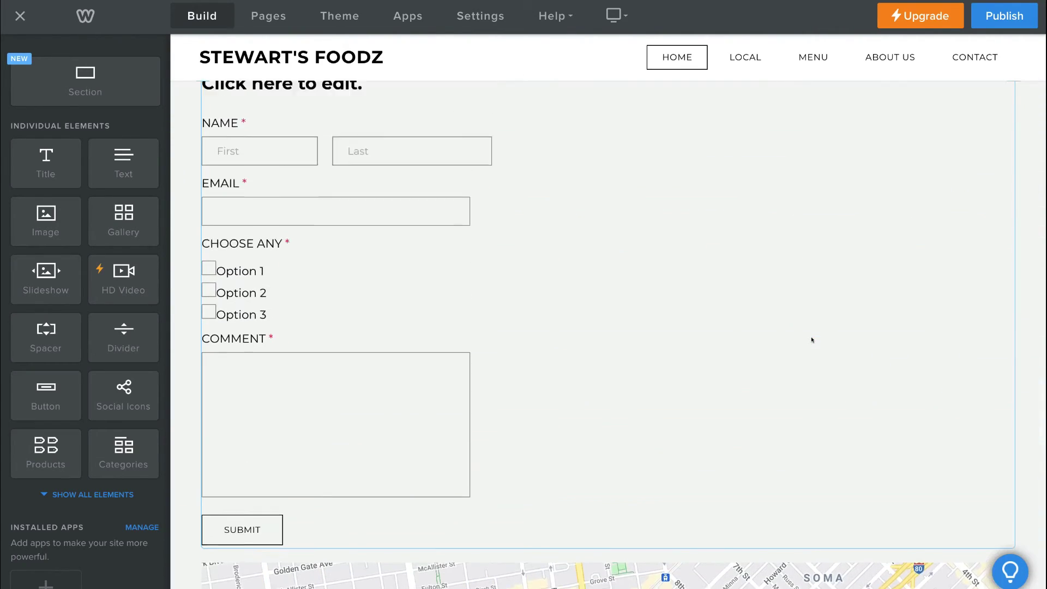
scroll(811, 340, "up", 3)
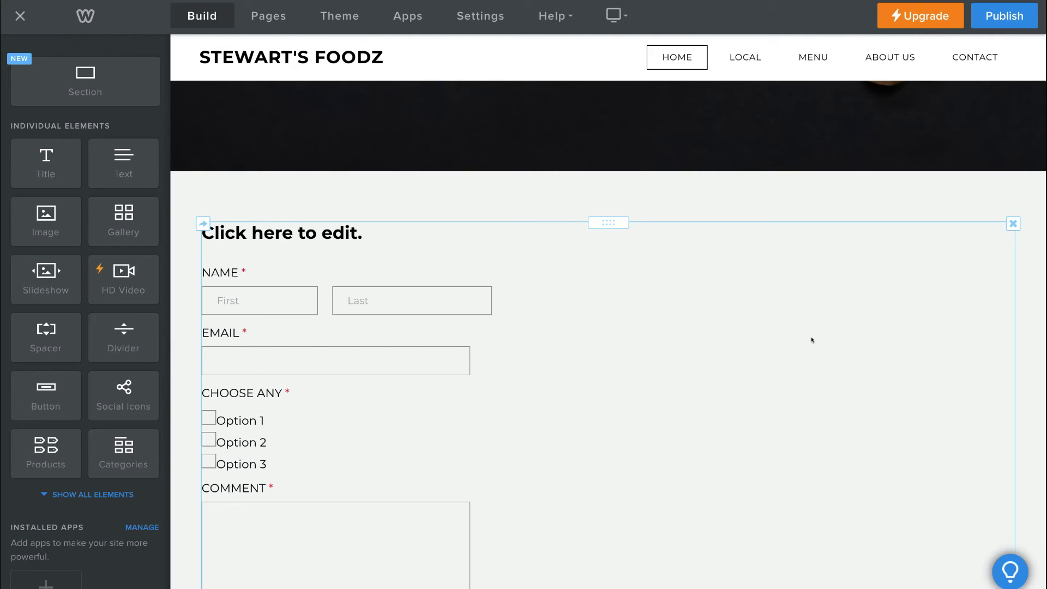
scroll(811, 339, "up", 5)
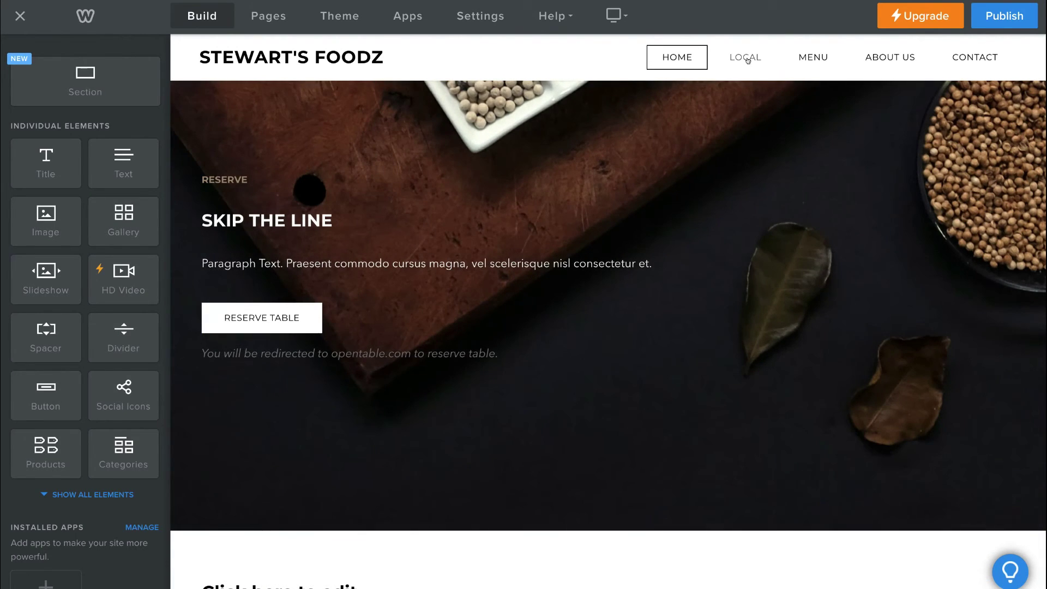
left_click(748, 61)
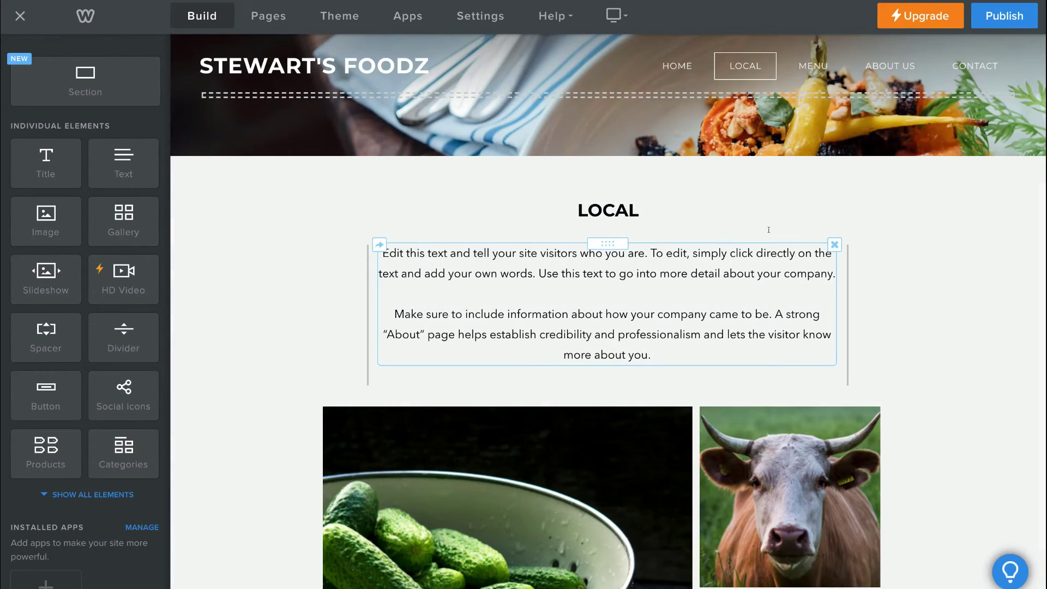
left_click(811, 66)
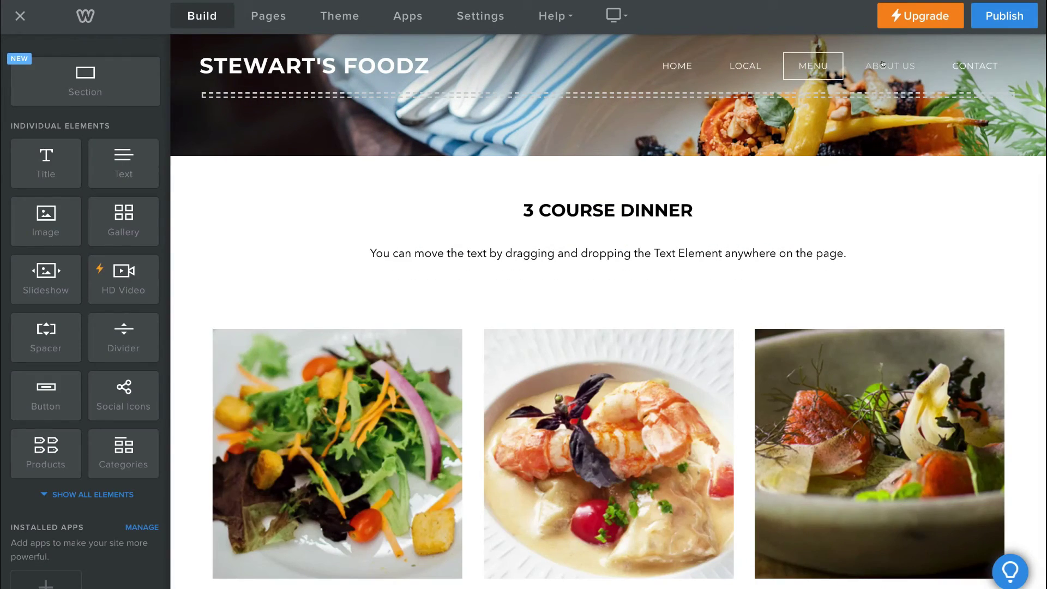
left_click(883, 64)
left_click(969, 64)
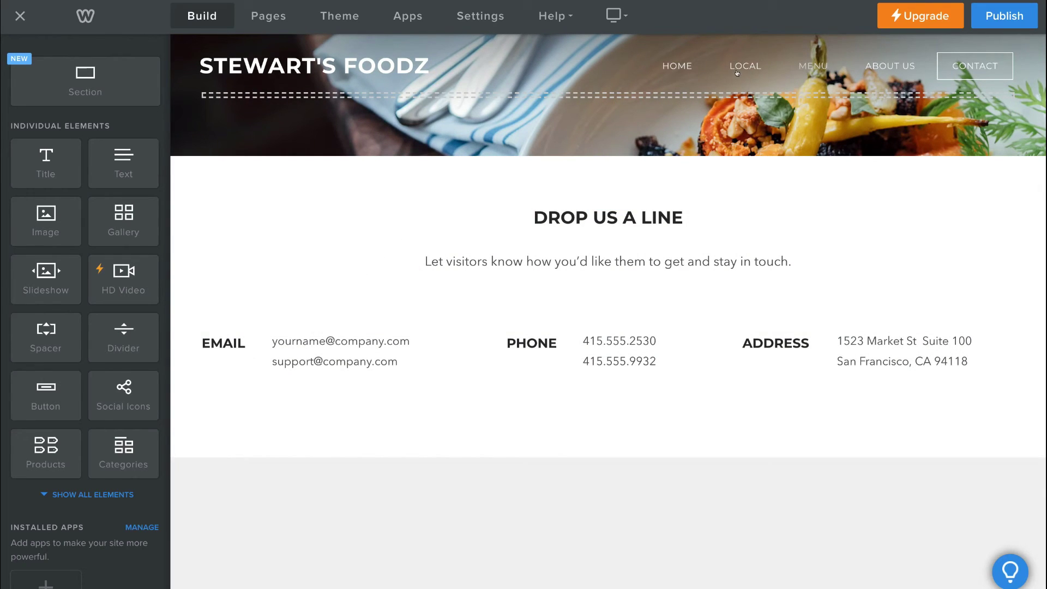
left_click(669, 66)
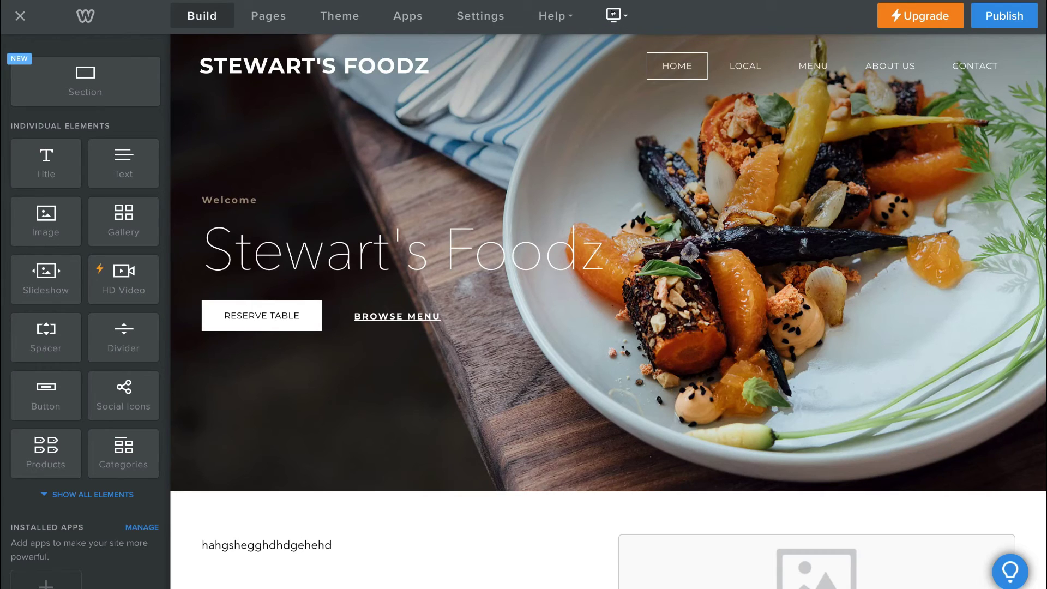
Preview the Home page in the mobile layout and switch back to the desktop layout
left_click(614, 18)
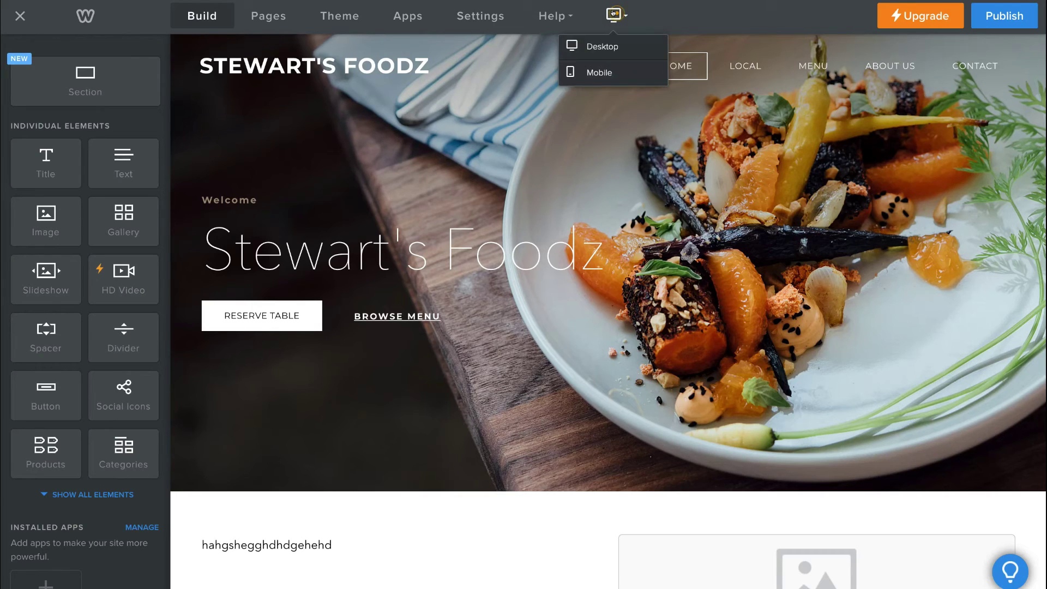
left_click(611, 72)
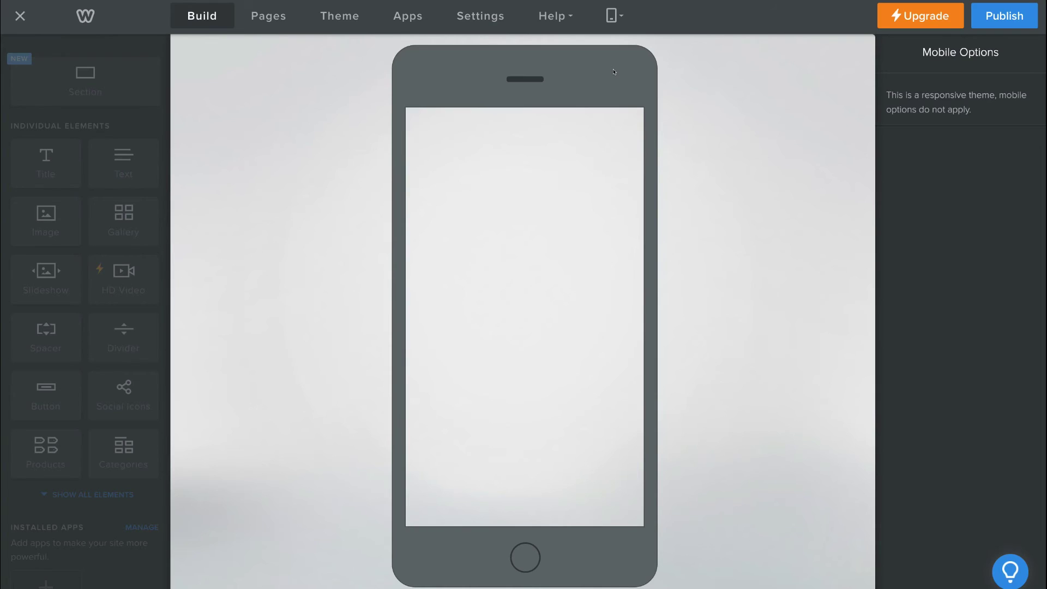
left_click(611, 22)
left_click(609, 45)
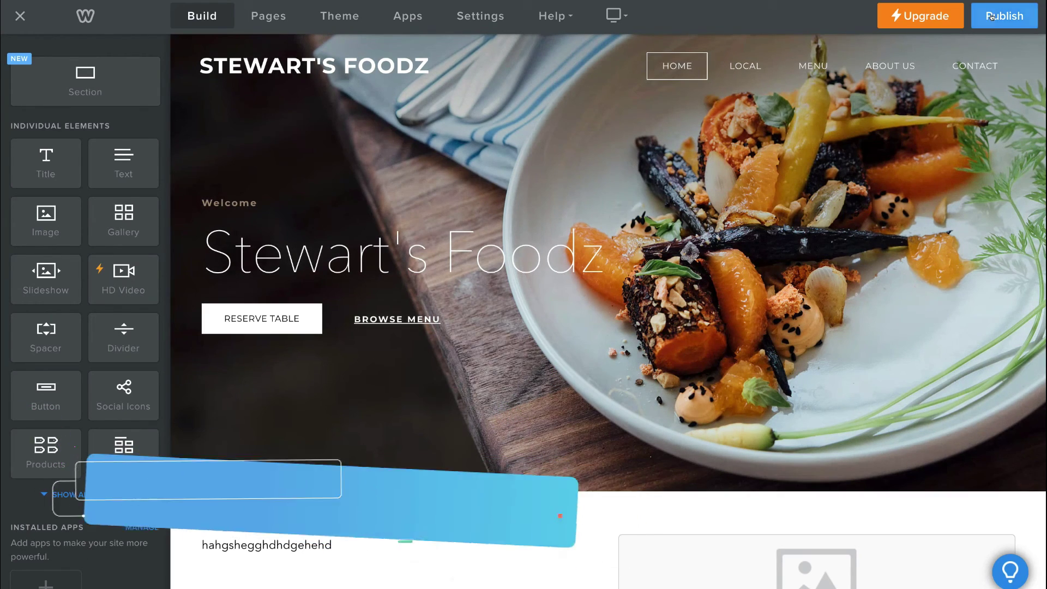
Publish the website on the subdomain stewartsfoodz.weebly.com and select its published web address
left_click(1003, 16)
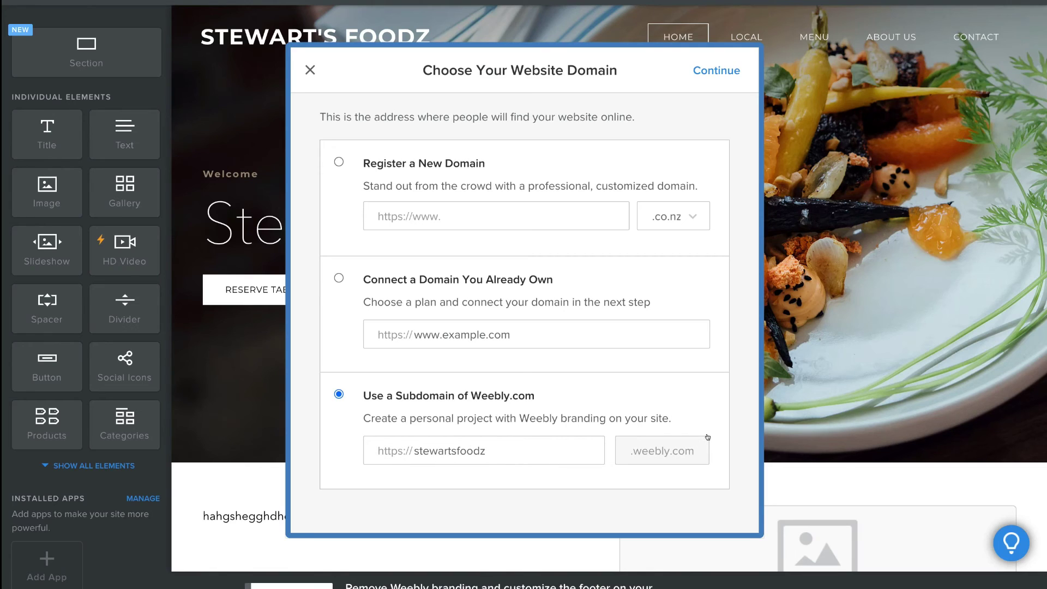
left_click(711, 73)
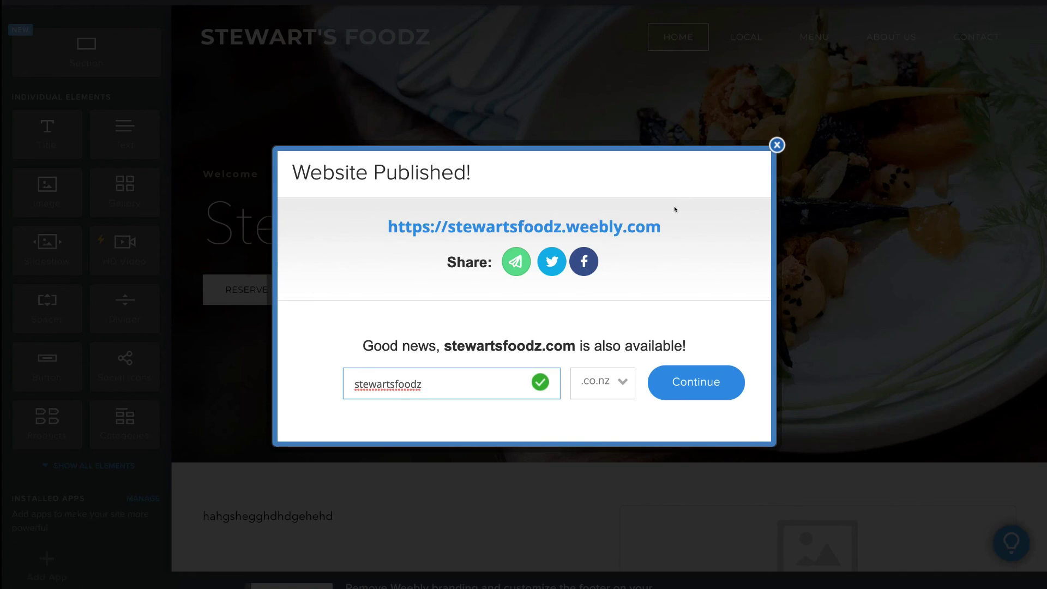
left_click_drag(663, 226, 388, 220)
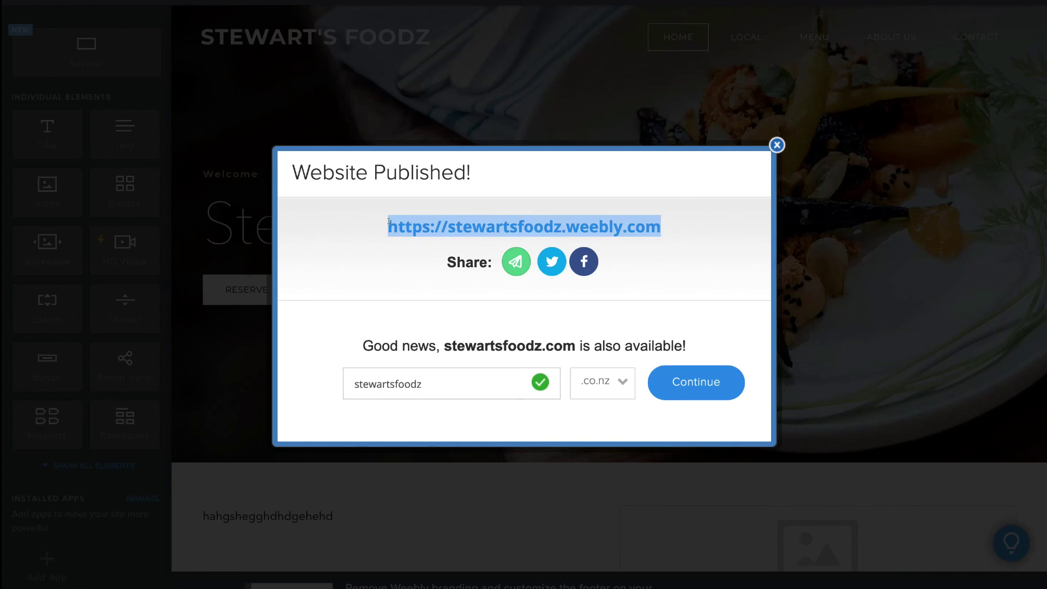